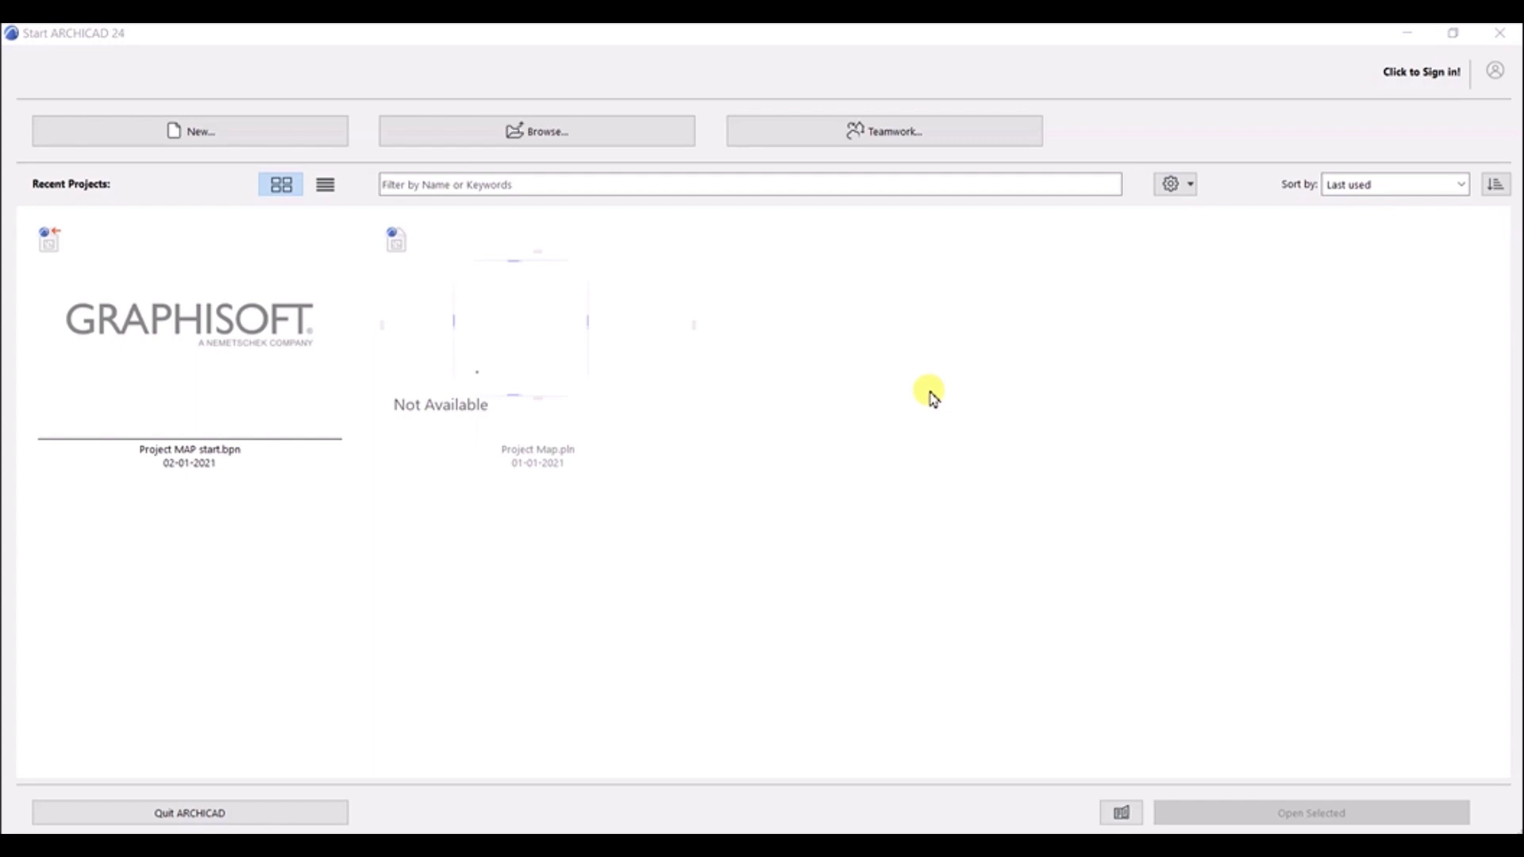
Create a new project from ARCHICAD 24 Template.tpl with the Default Profile work environment, dismissing the hardware key warning.
click(258, 133)
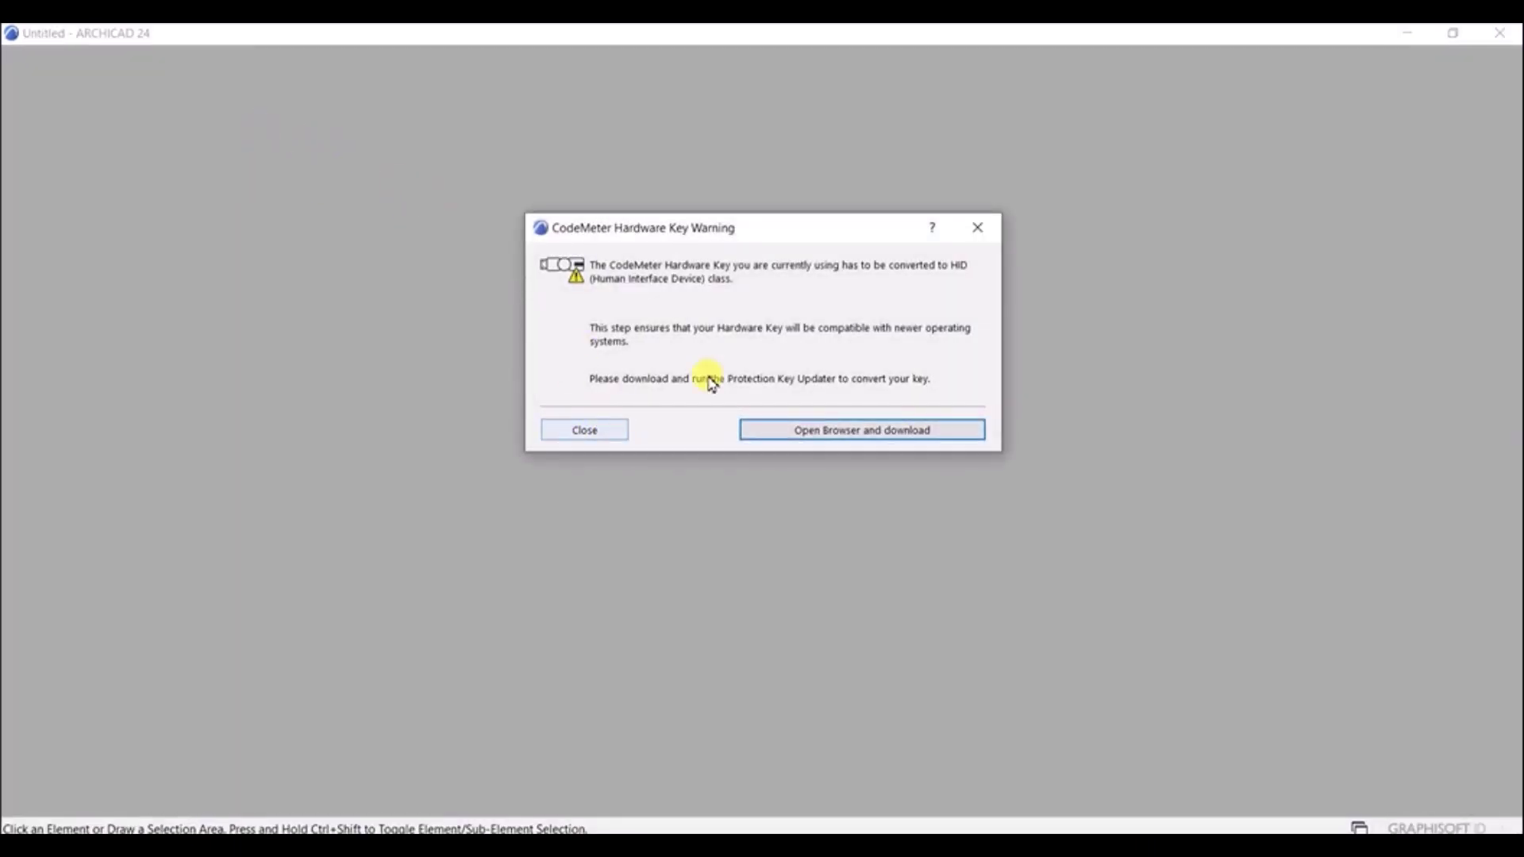
click(584, 433)
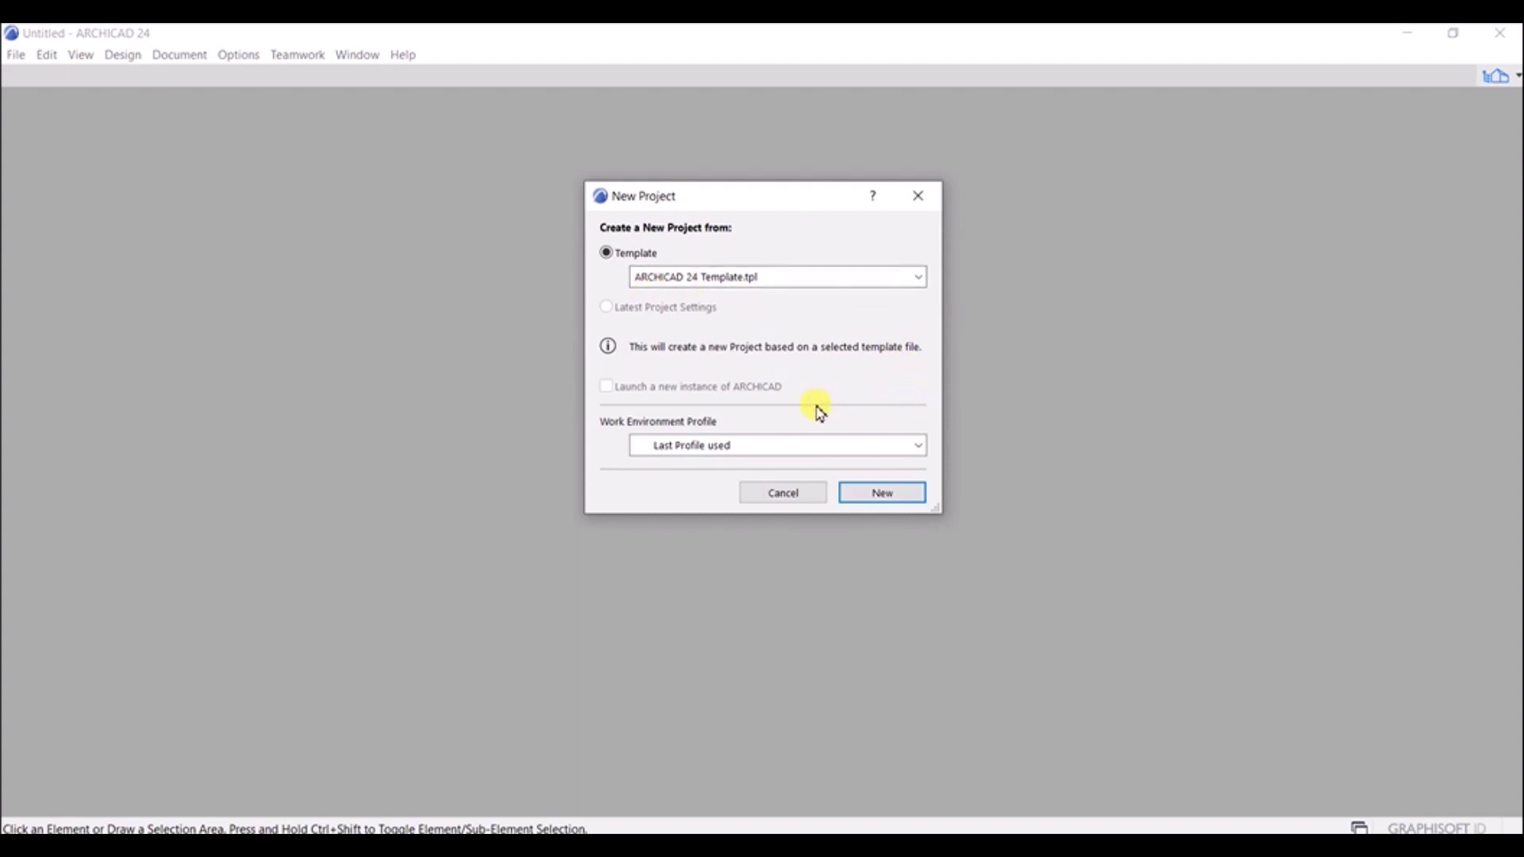
click(707, 452)
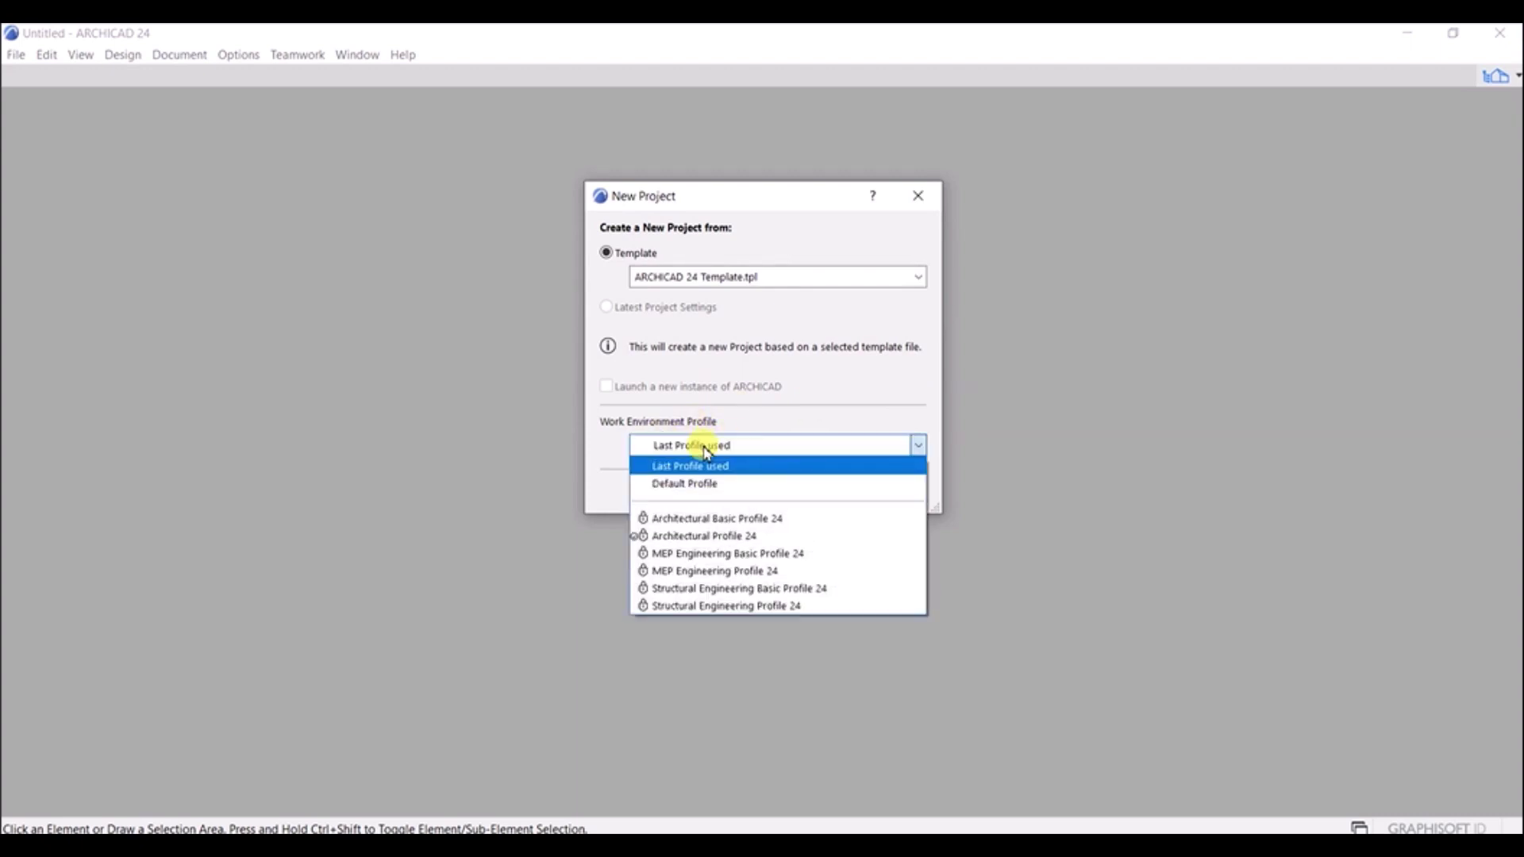
click(688, 484)
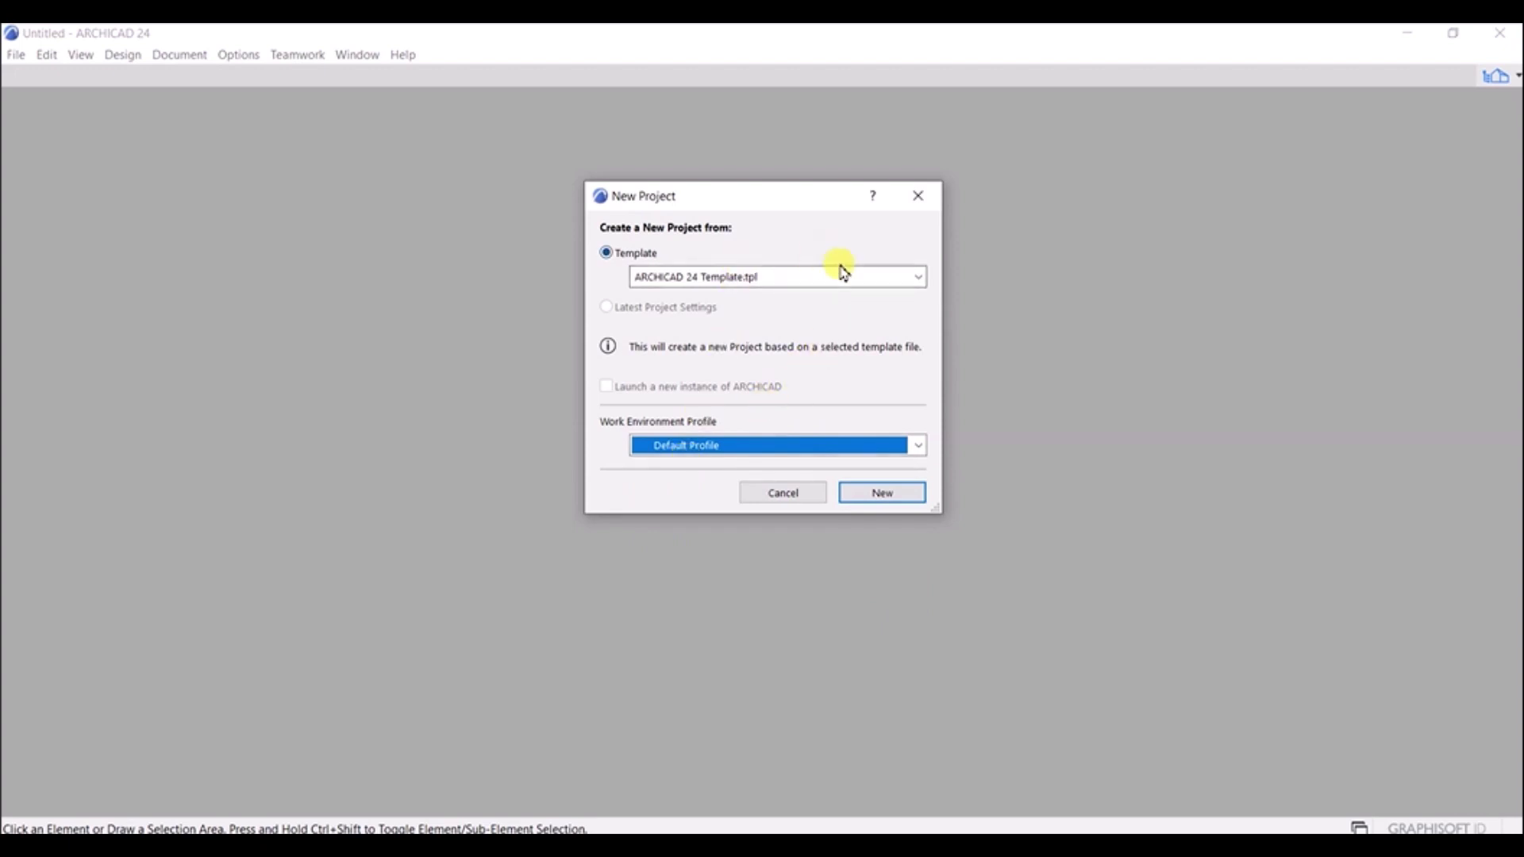
click(879, 496)
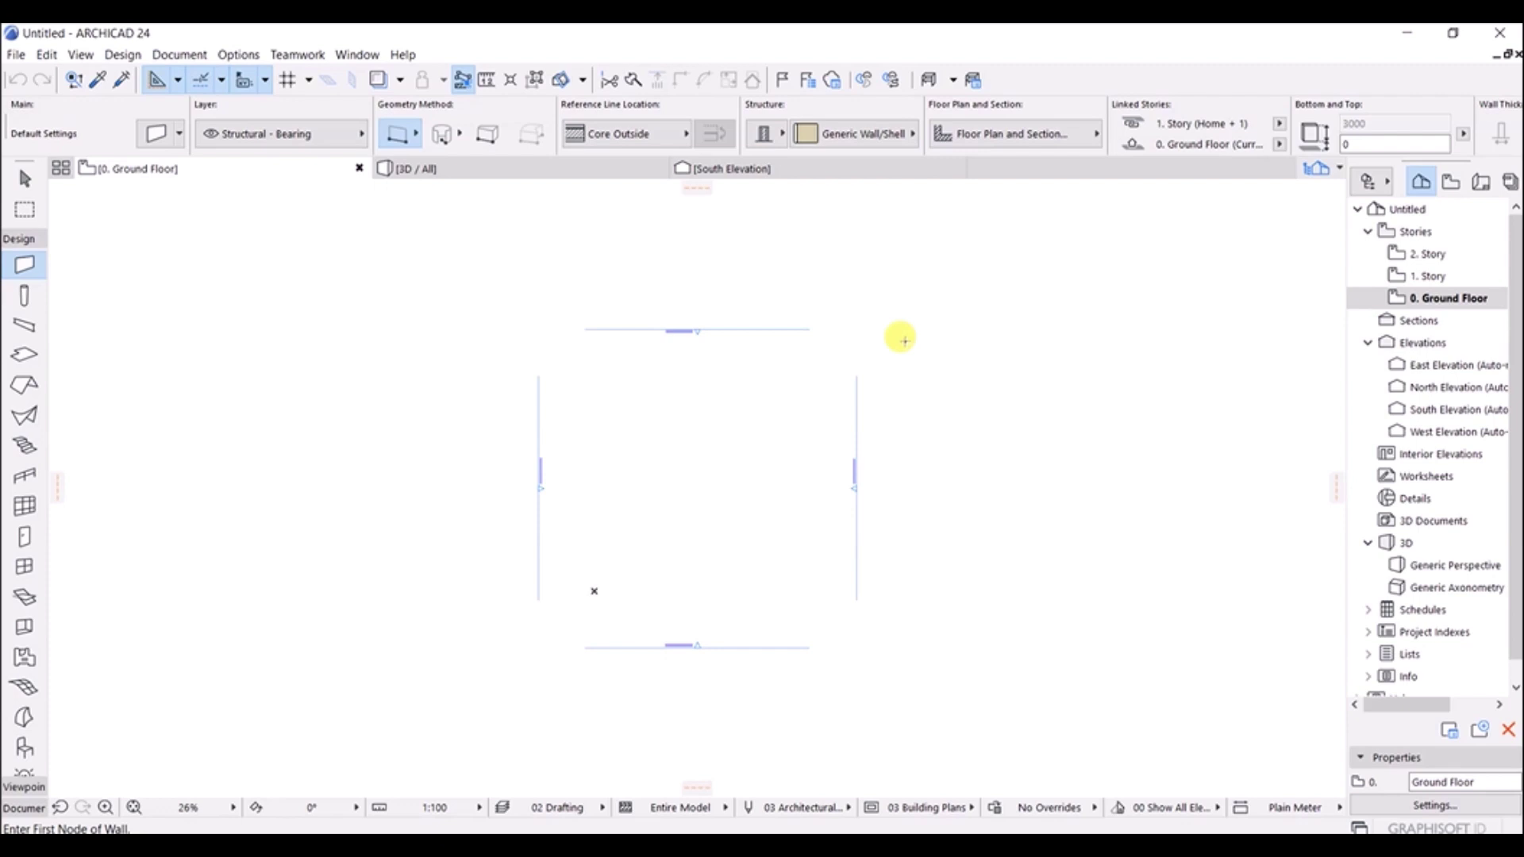
Open the Project Info settings and examine the fields in the project, site, building, contact and client details, collapsing each category.
click(17, 55)
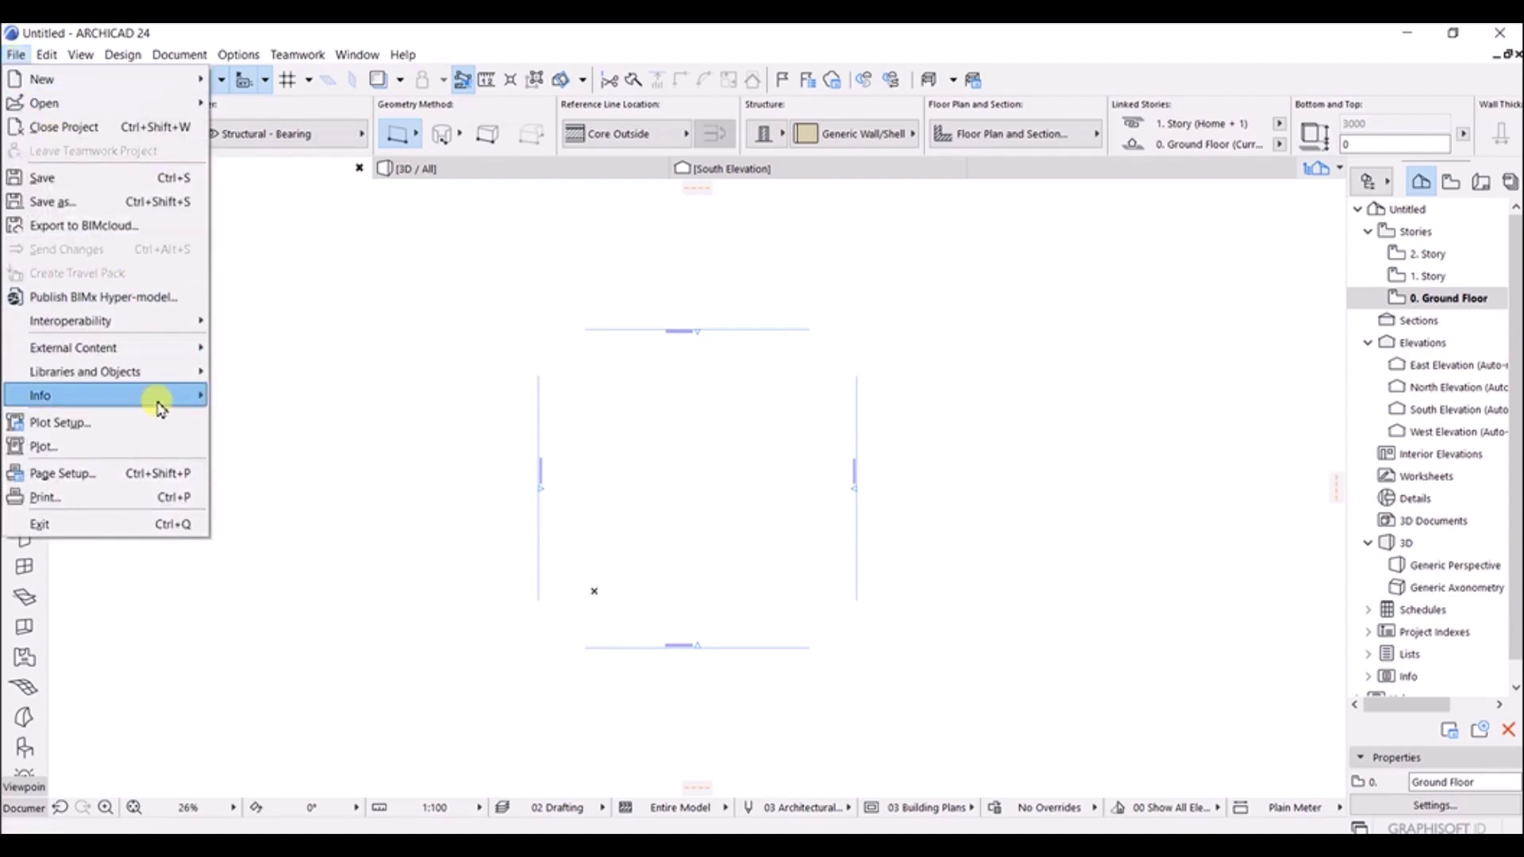
mouse_move(159, 406)
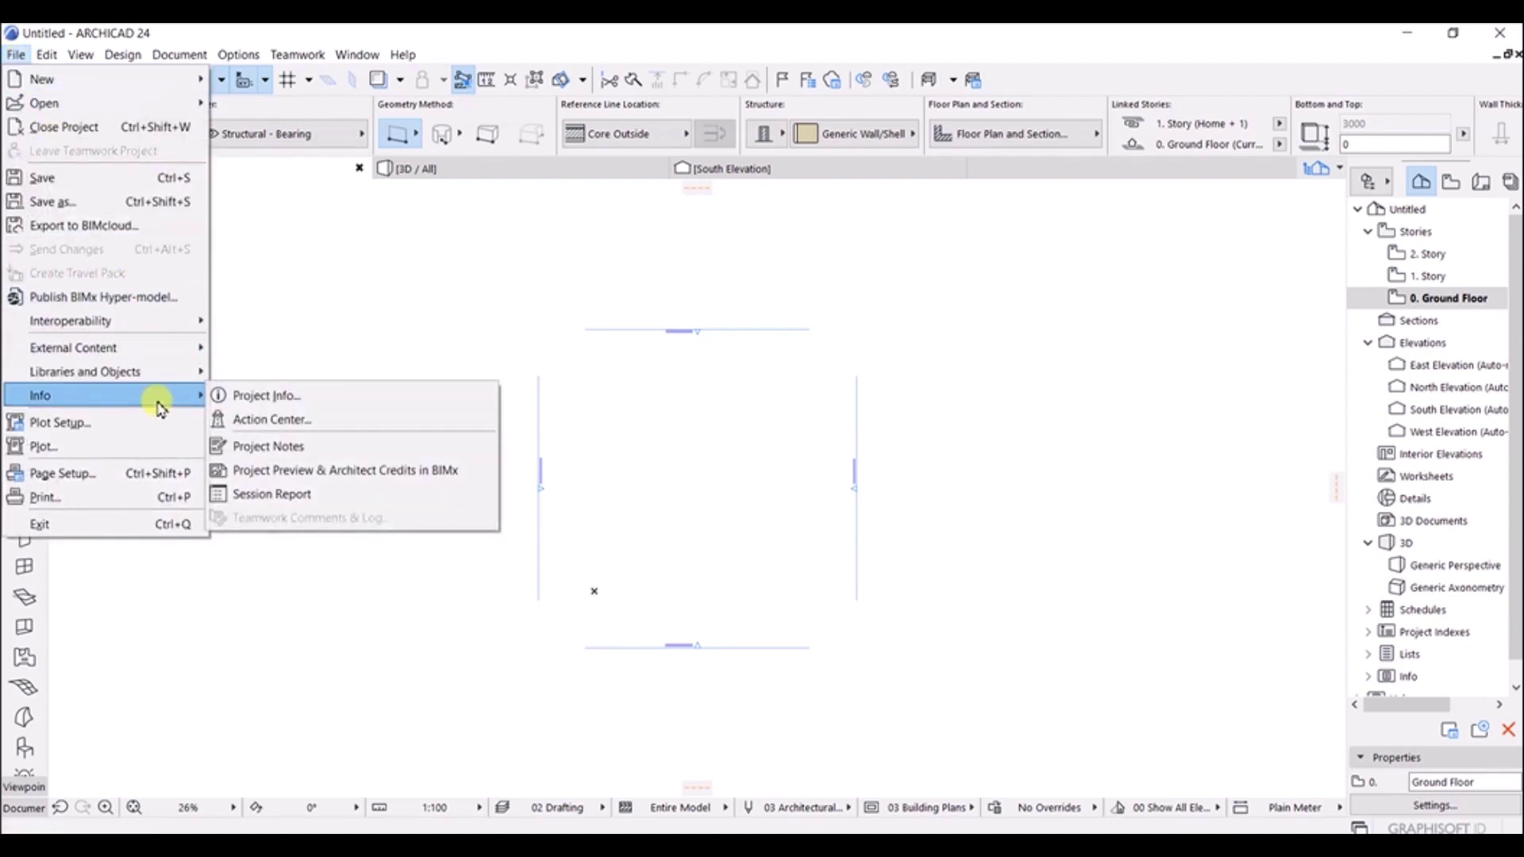
click(314, 394)
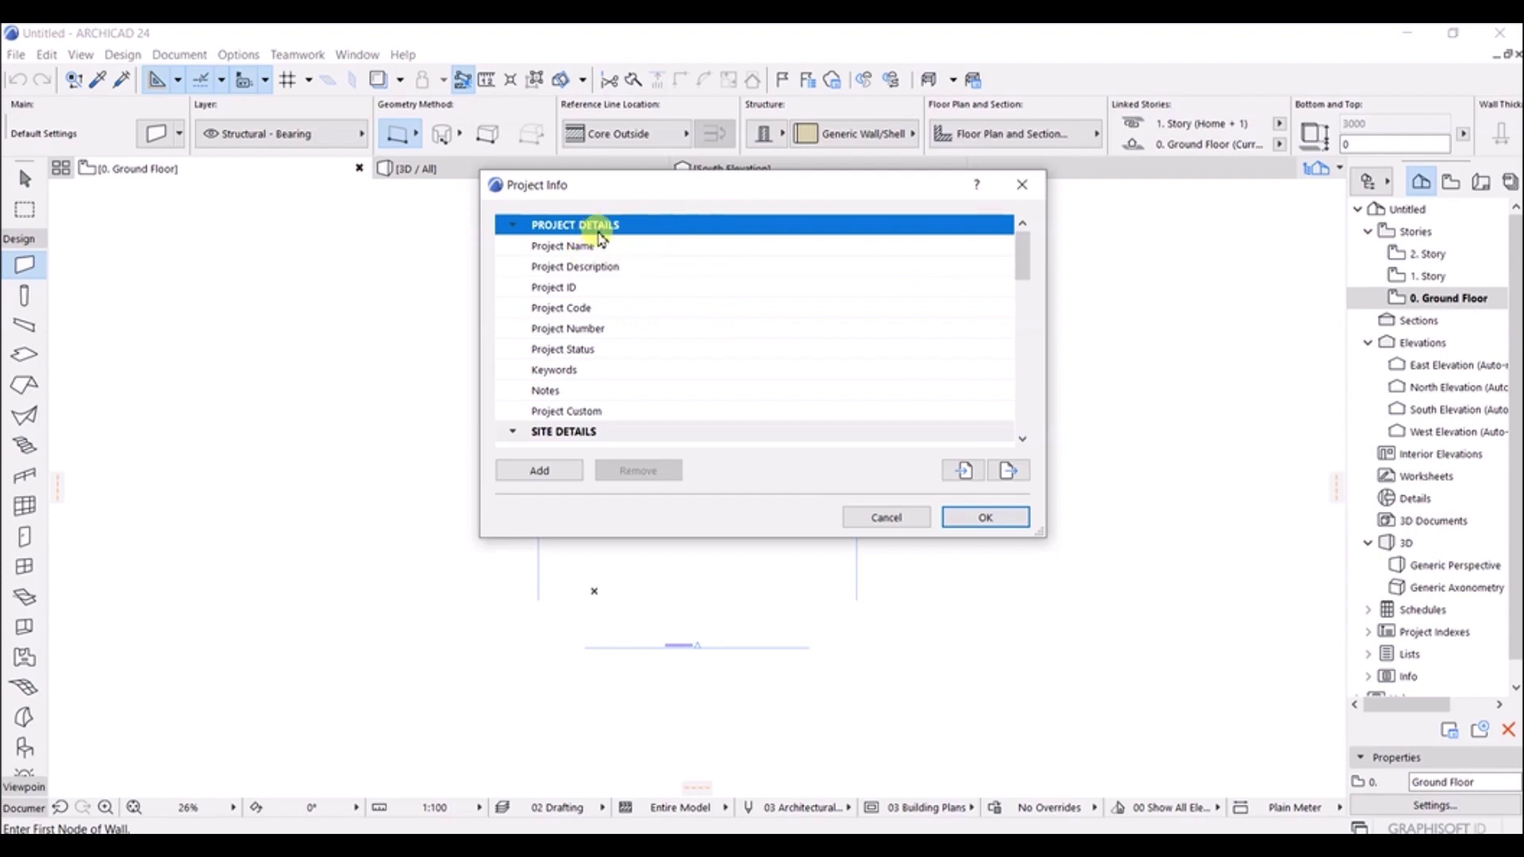
click(512, 225)
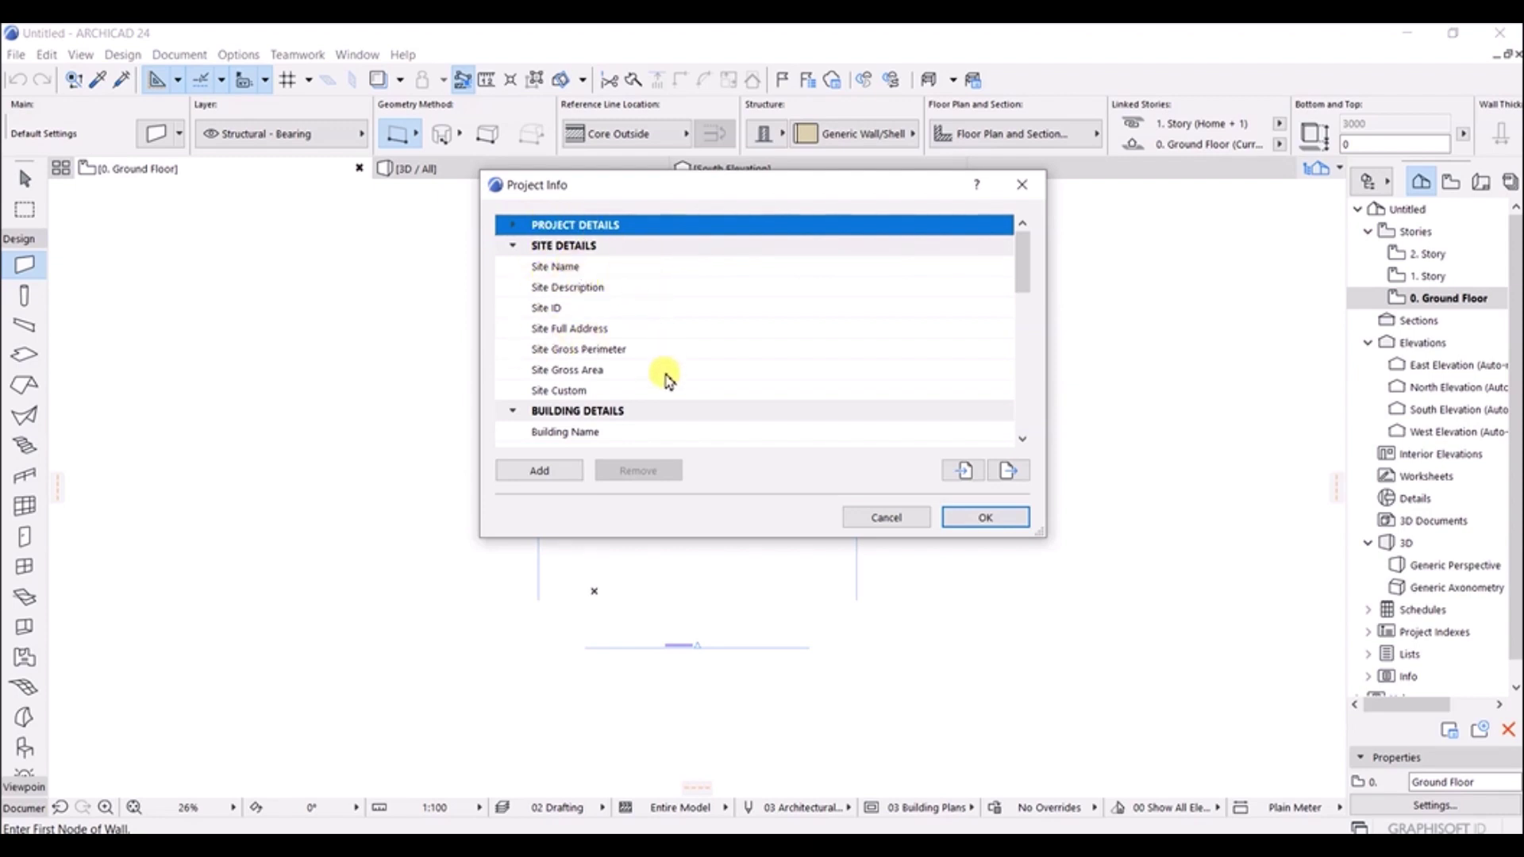
click(512, 246)
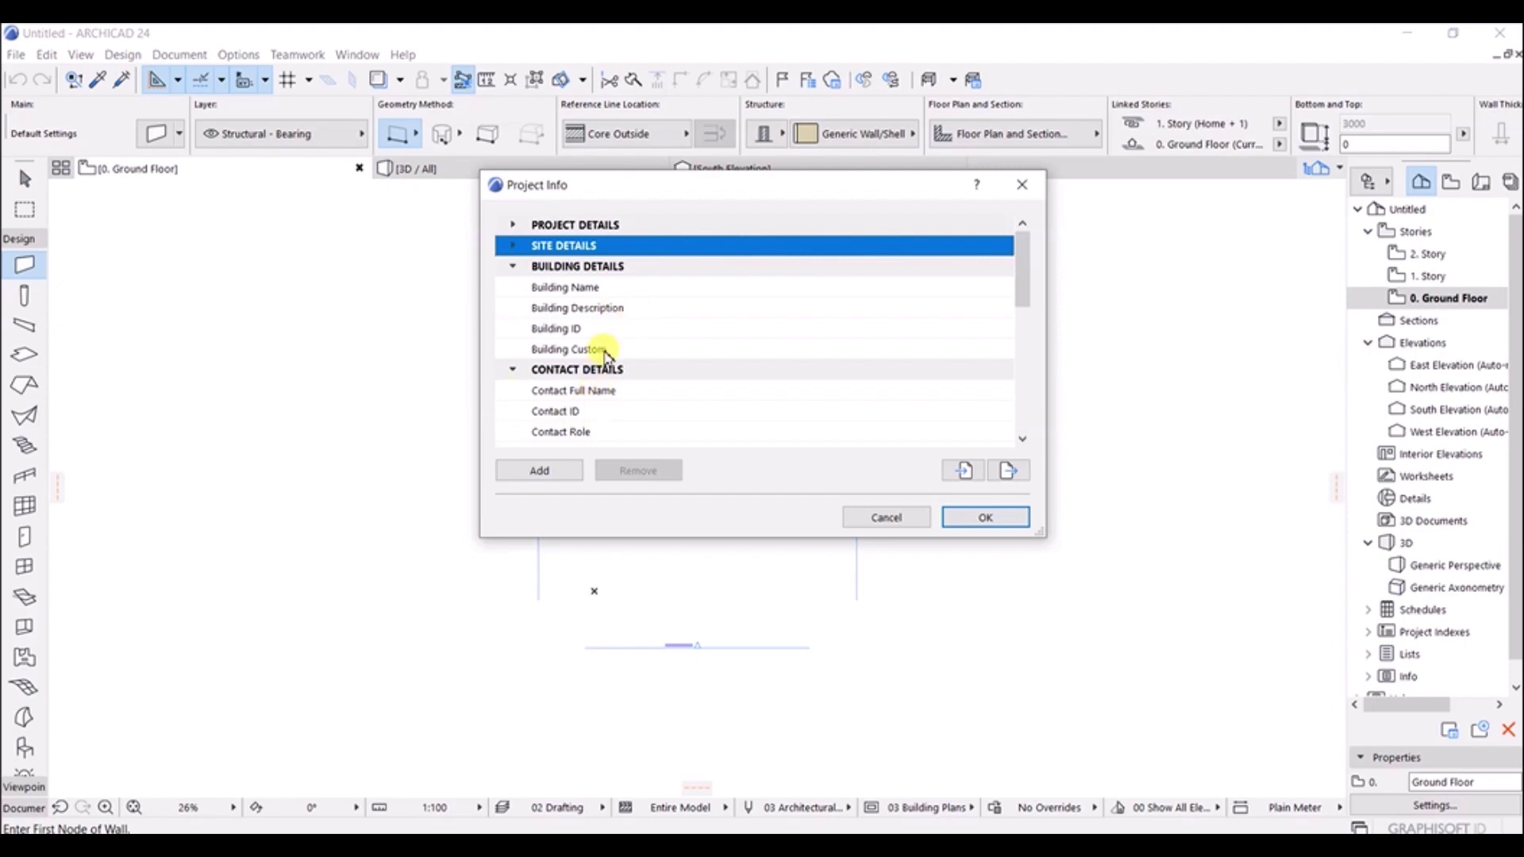
click(512, 369)
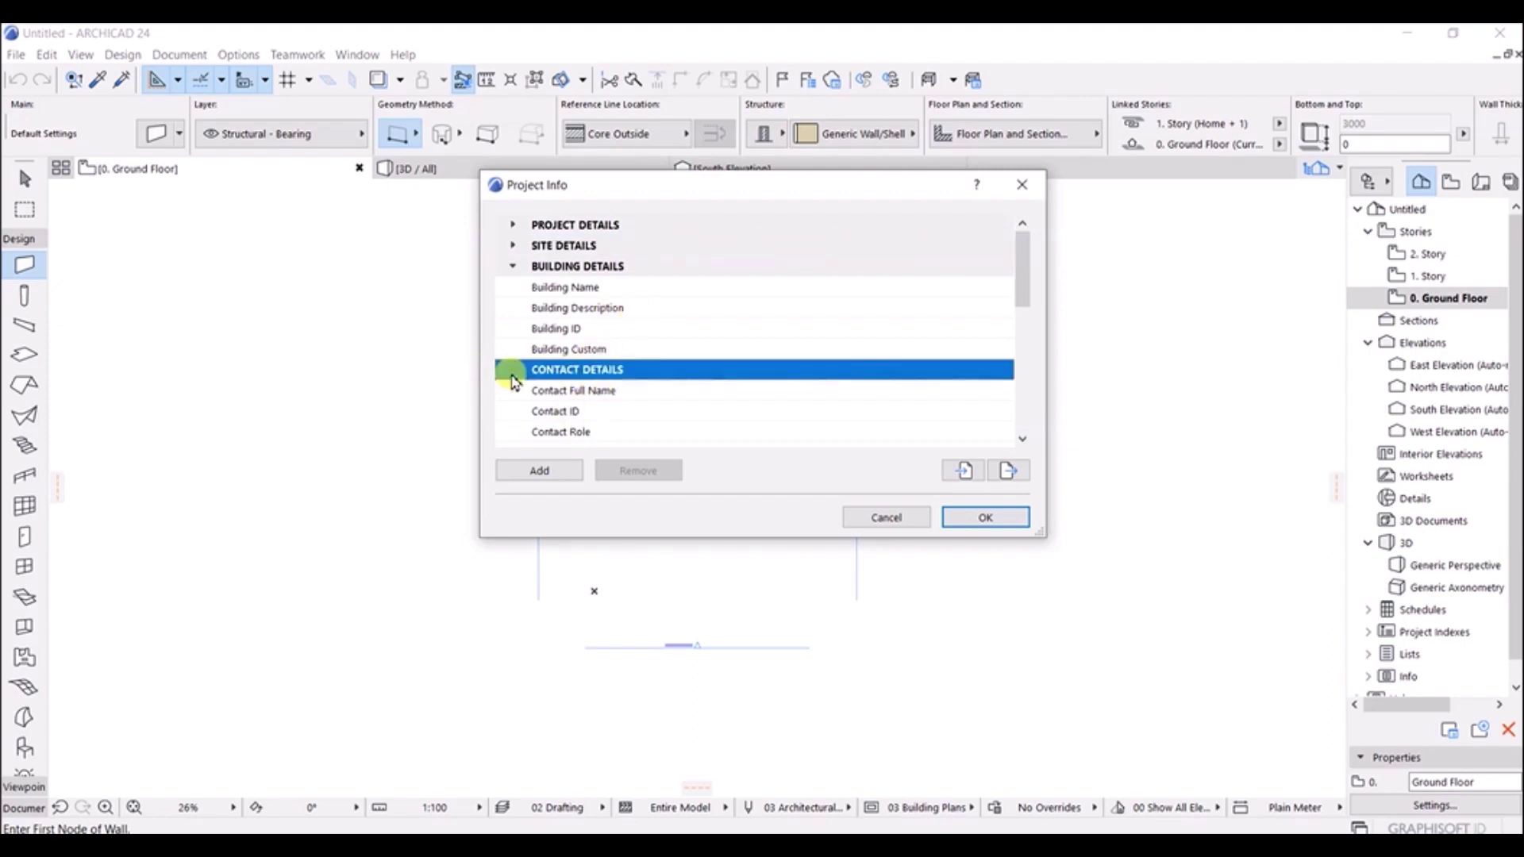
click(517, 268)
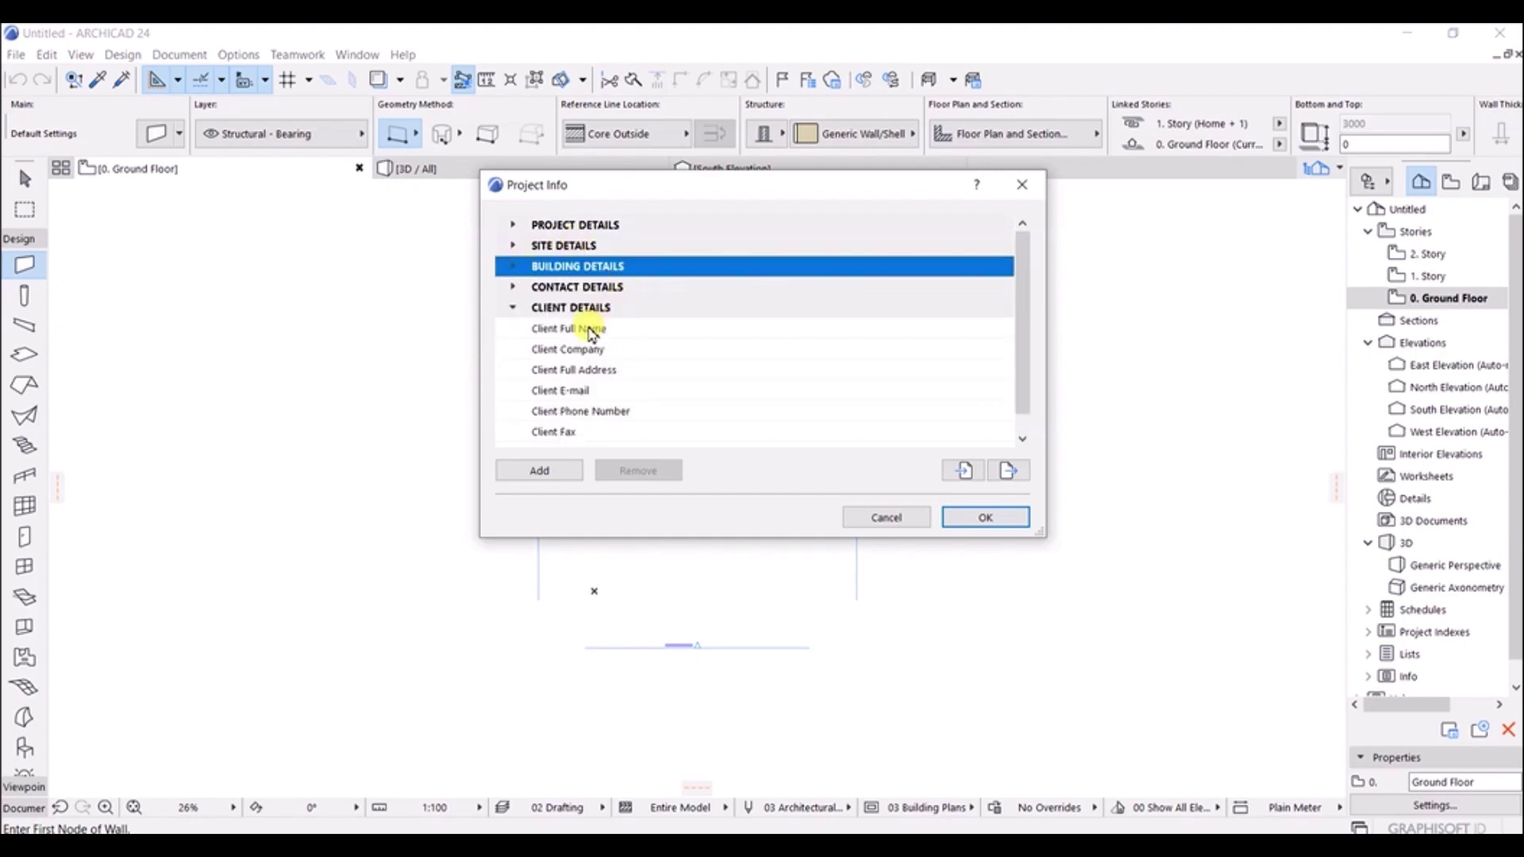
scroll(592, 333, down, 1)
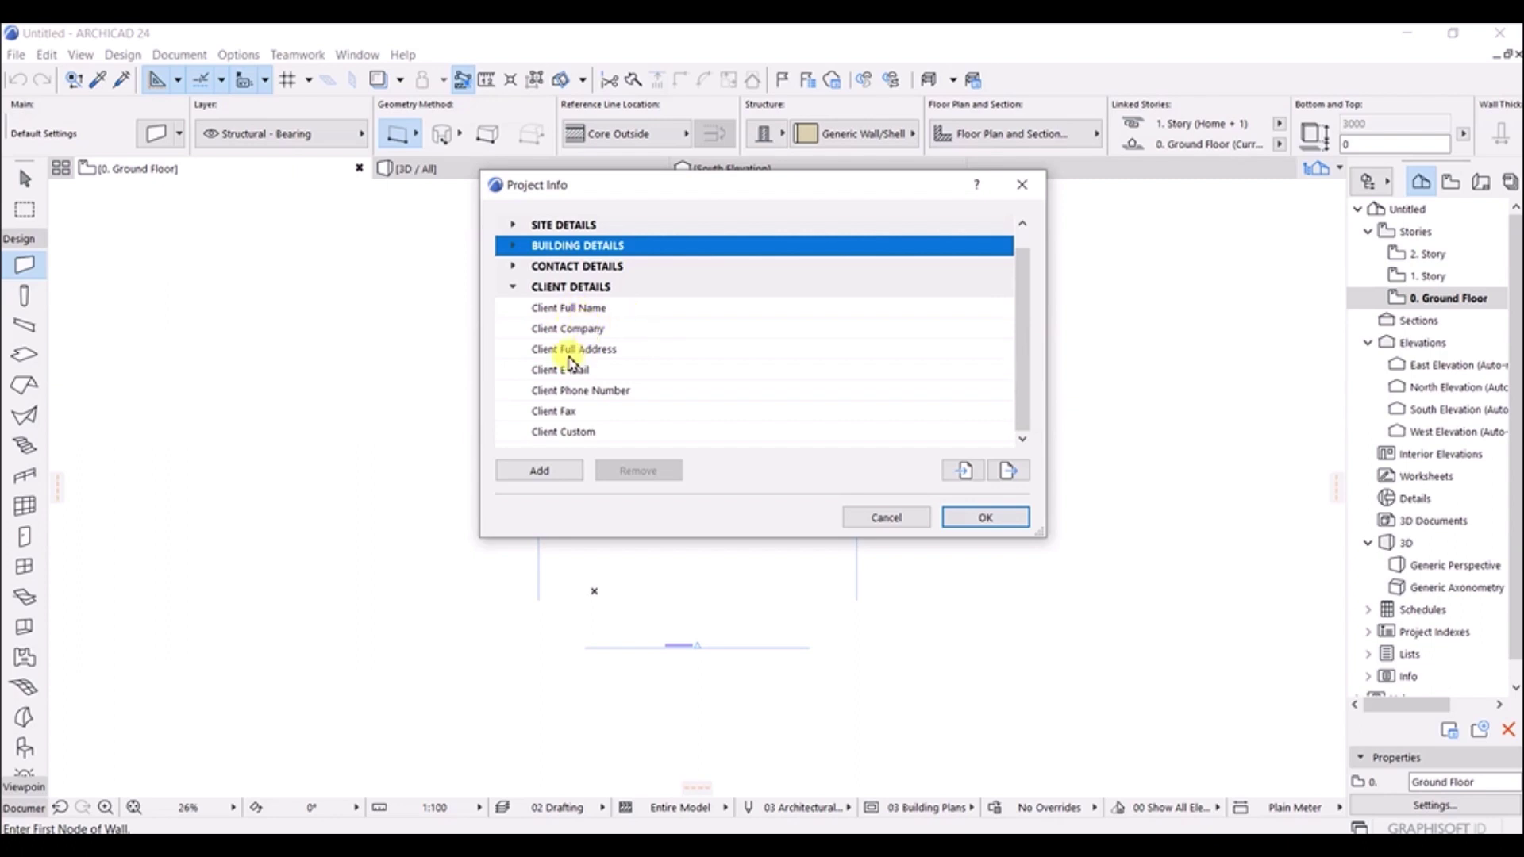
click(513, 287)
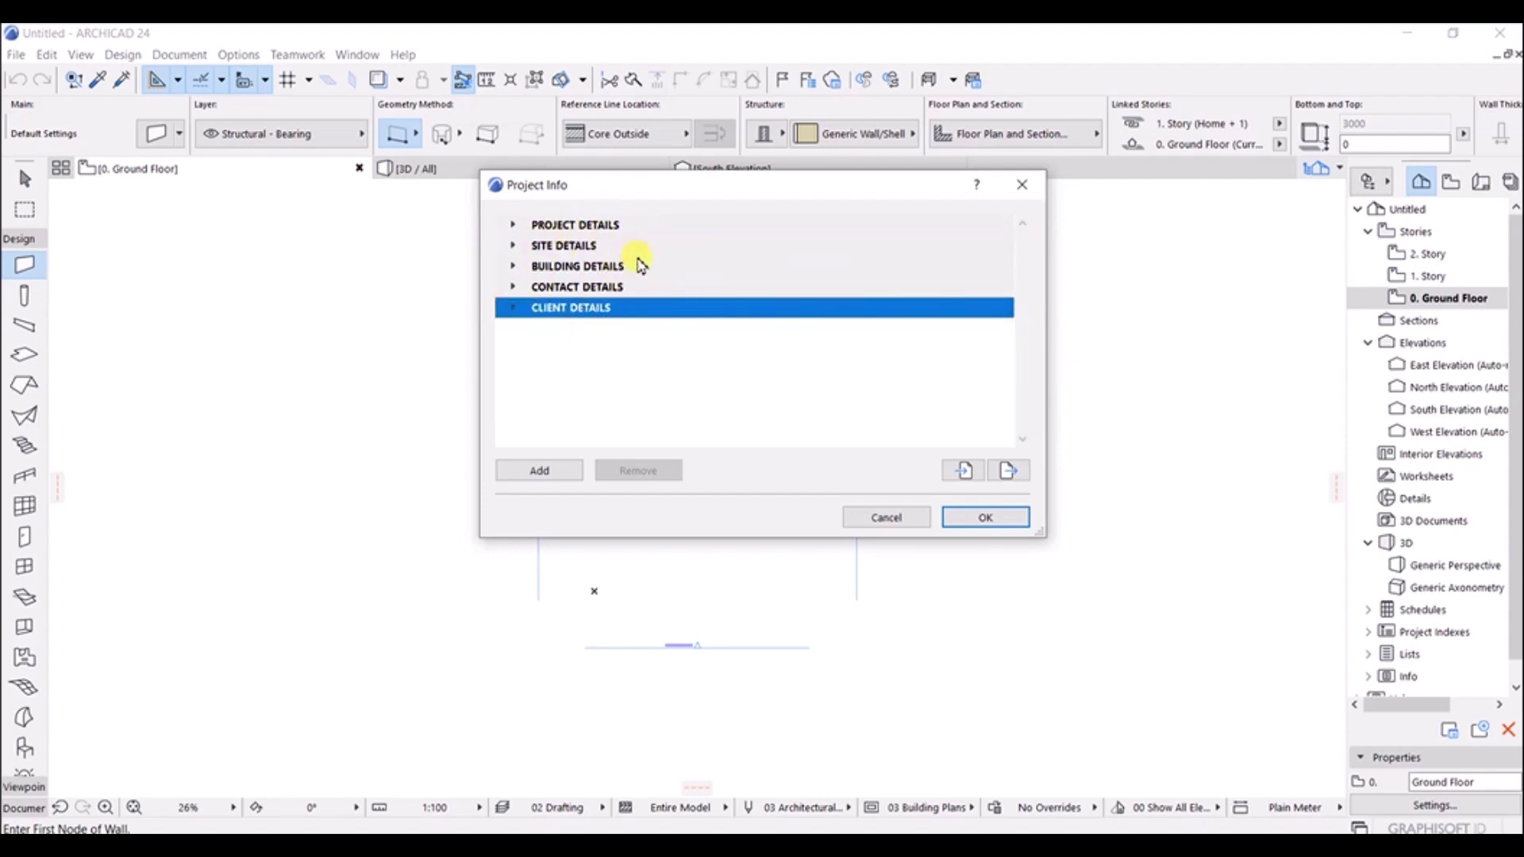
Enter "3 Story Building" as the Project Name in the Project Details.
click(514, 224)
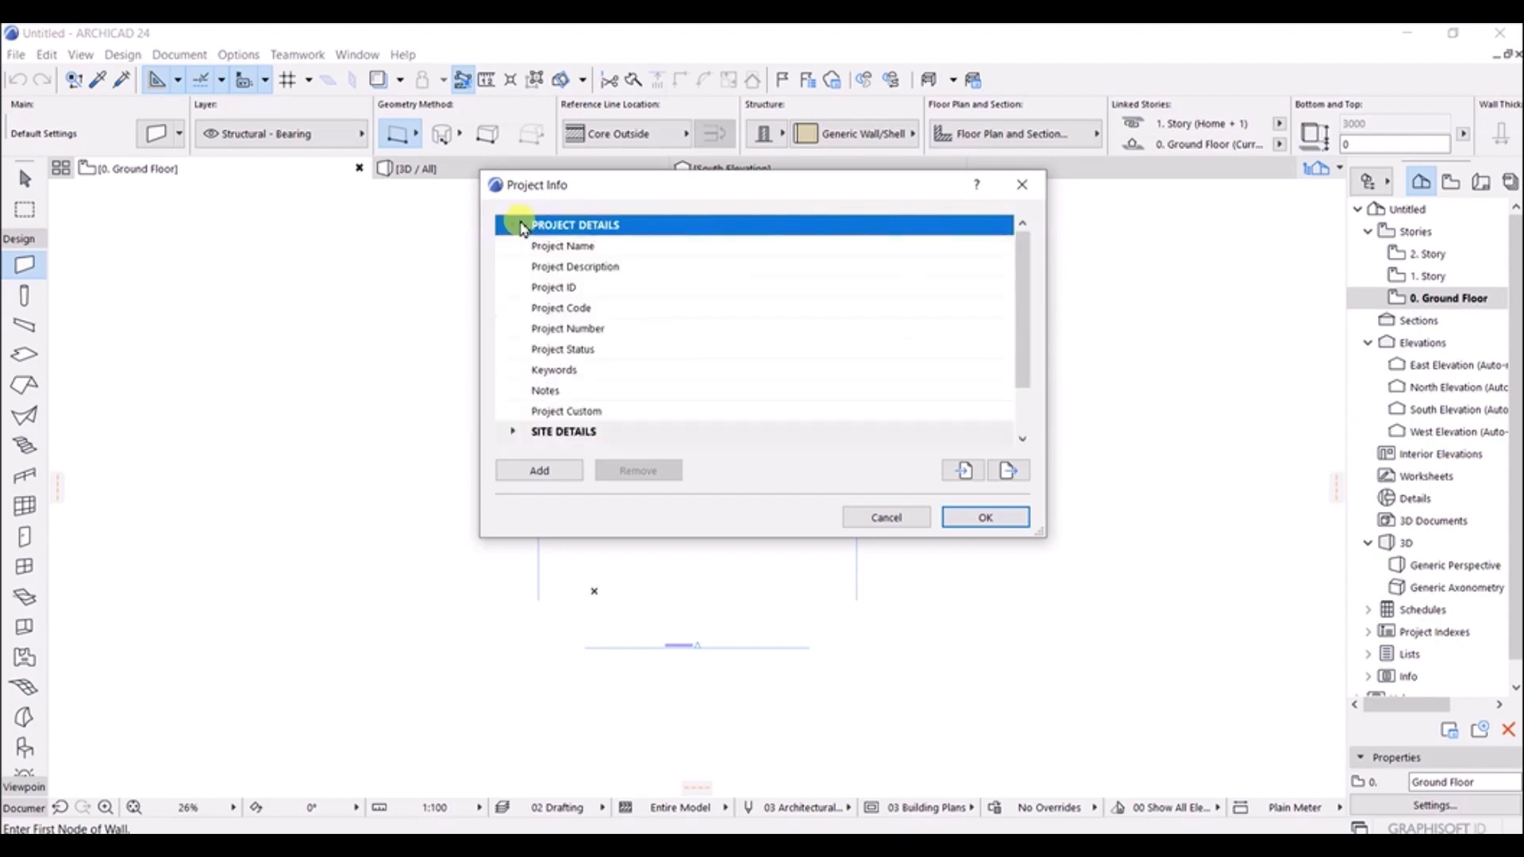
double_click(657, 246)
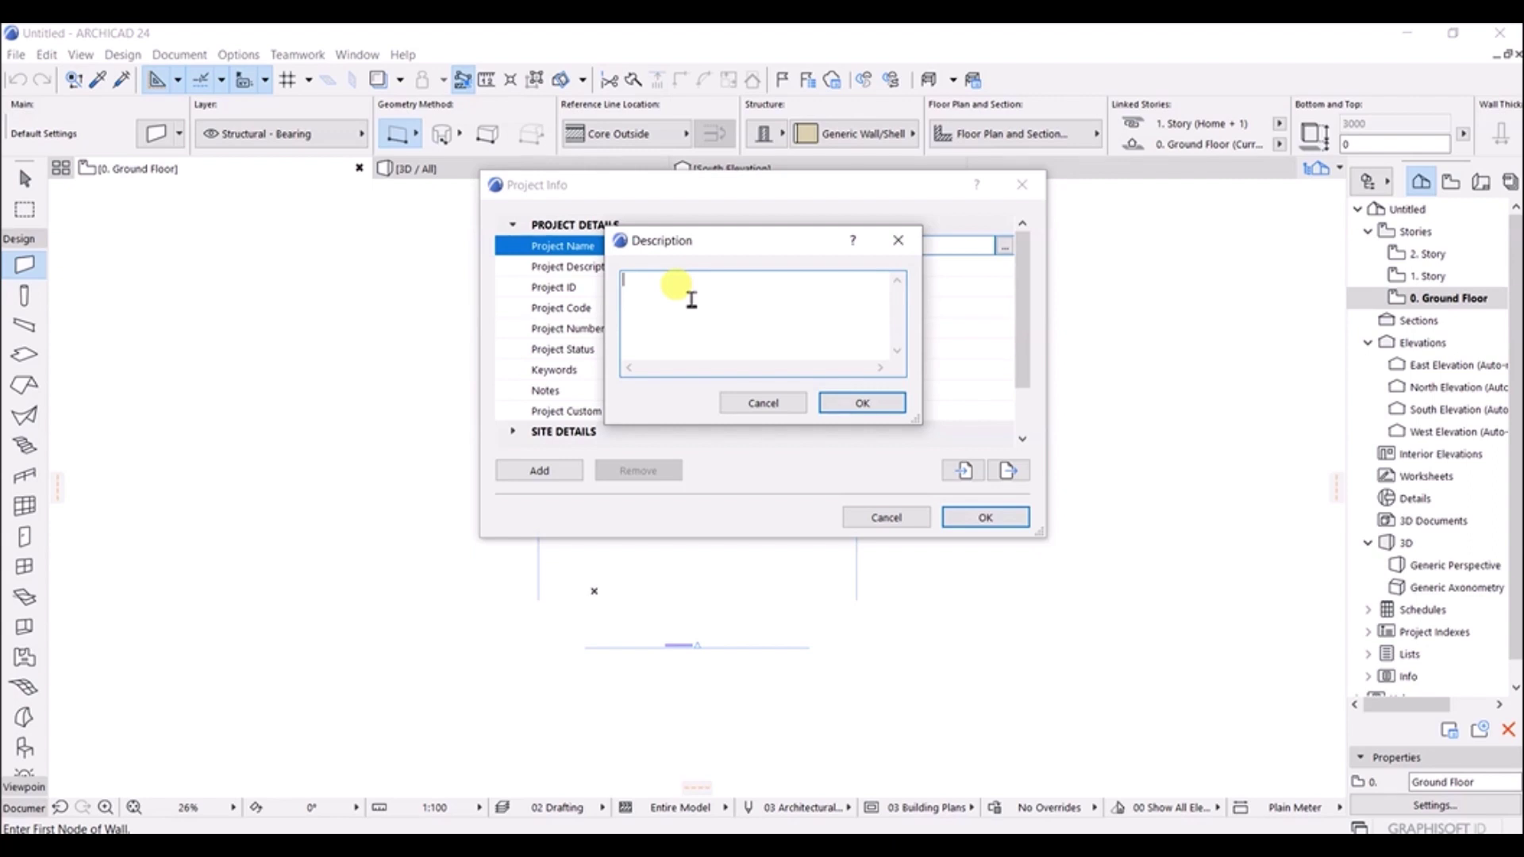
text(3 Story Building)
click(871, 404)
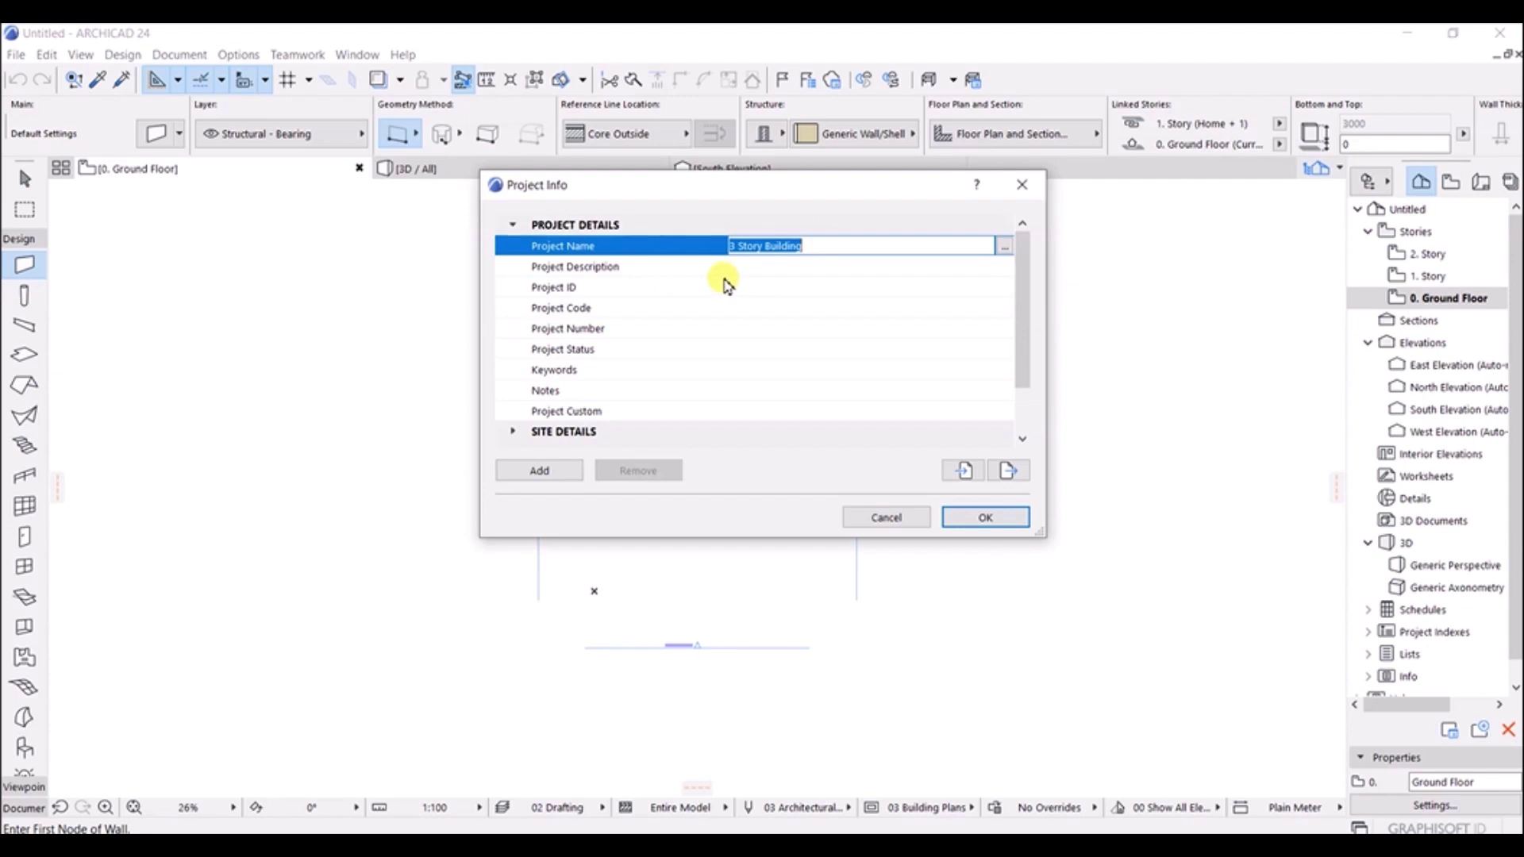
Review the remaining Project Details fields and the full list of Contact Details fields in Project Info.
scroll(840, 332, down, 2)
scroll(769, 360, up, 2)
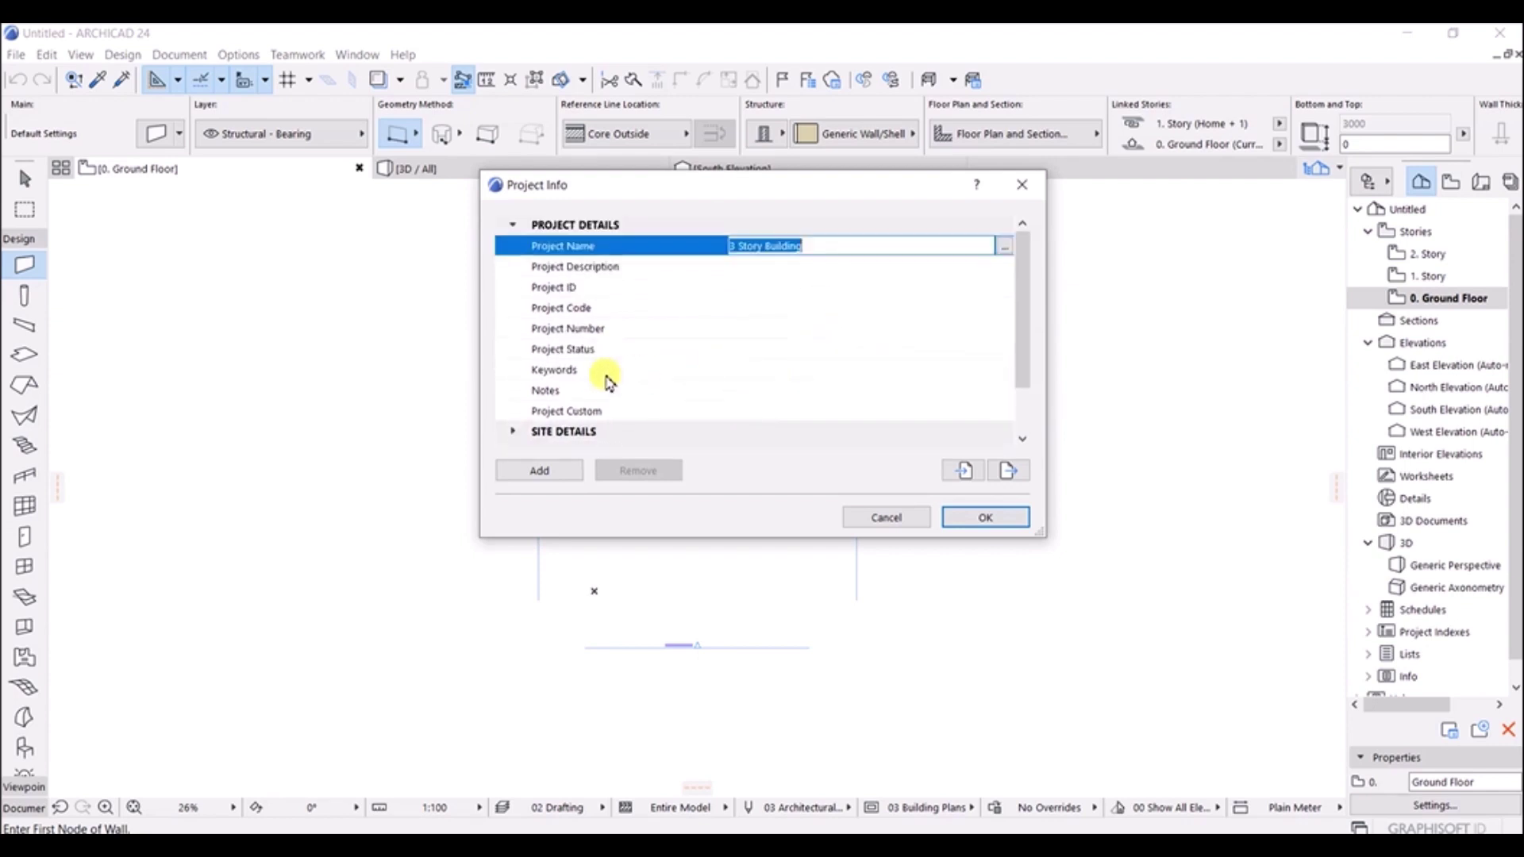
scroll(607, 381, down, 1)
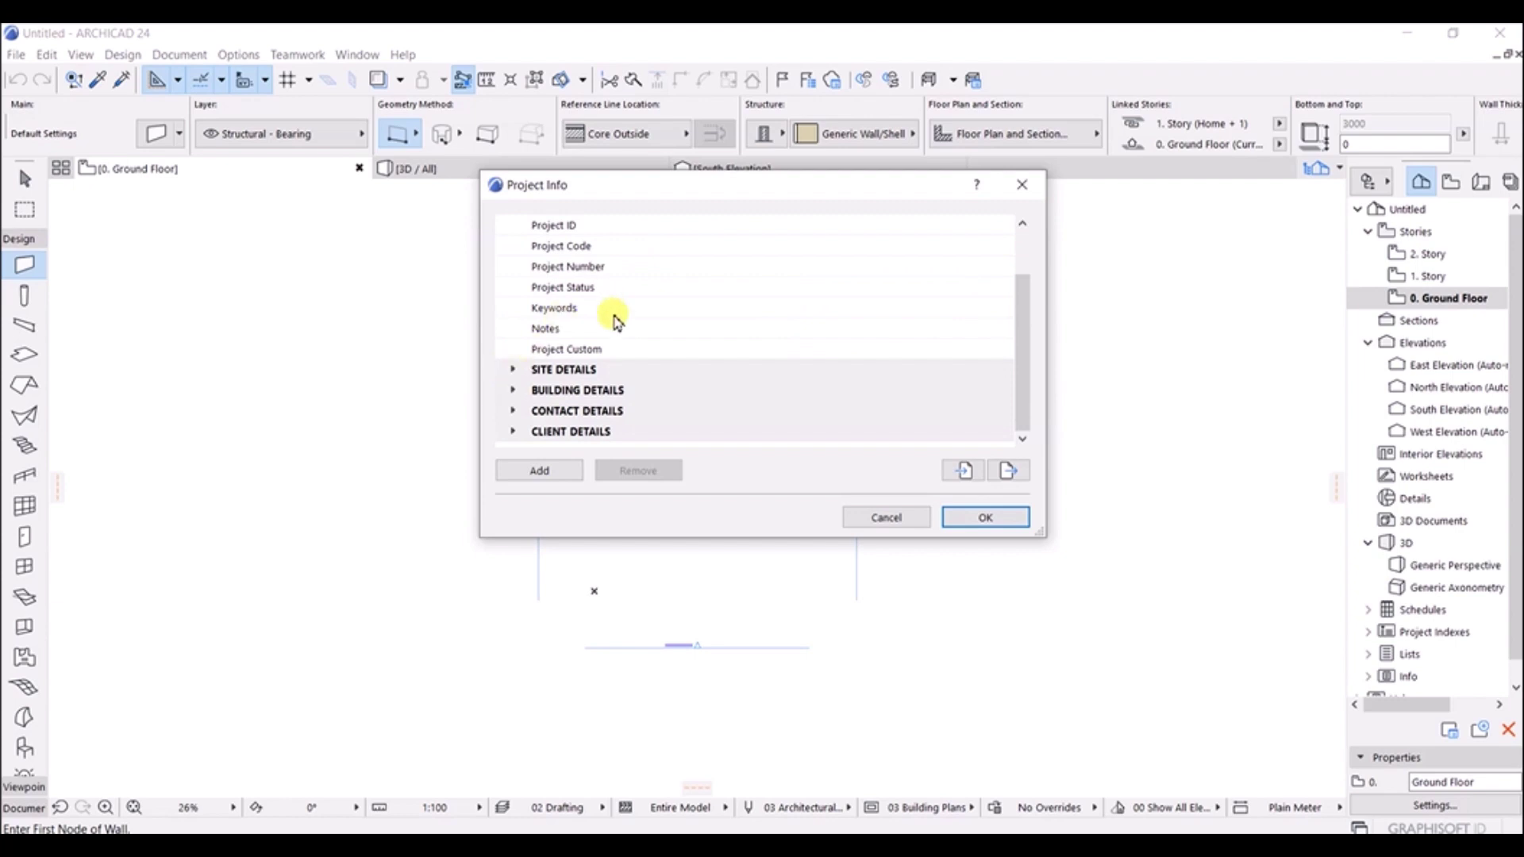
scroll(804, 340, up, 3)
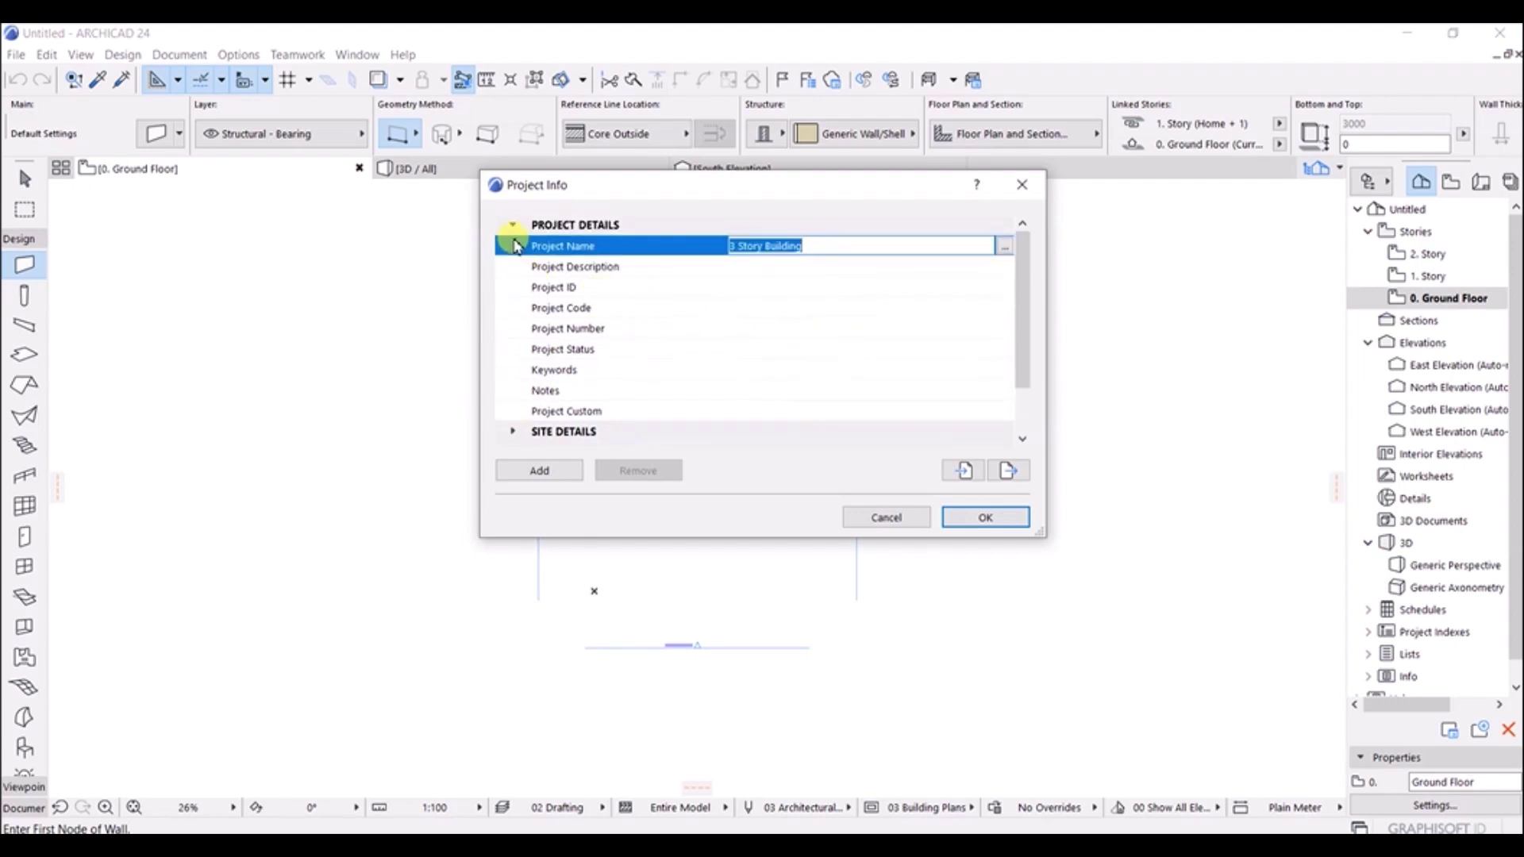
click(512, 225)
click(512, 225)
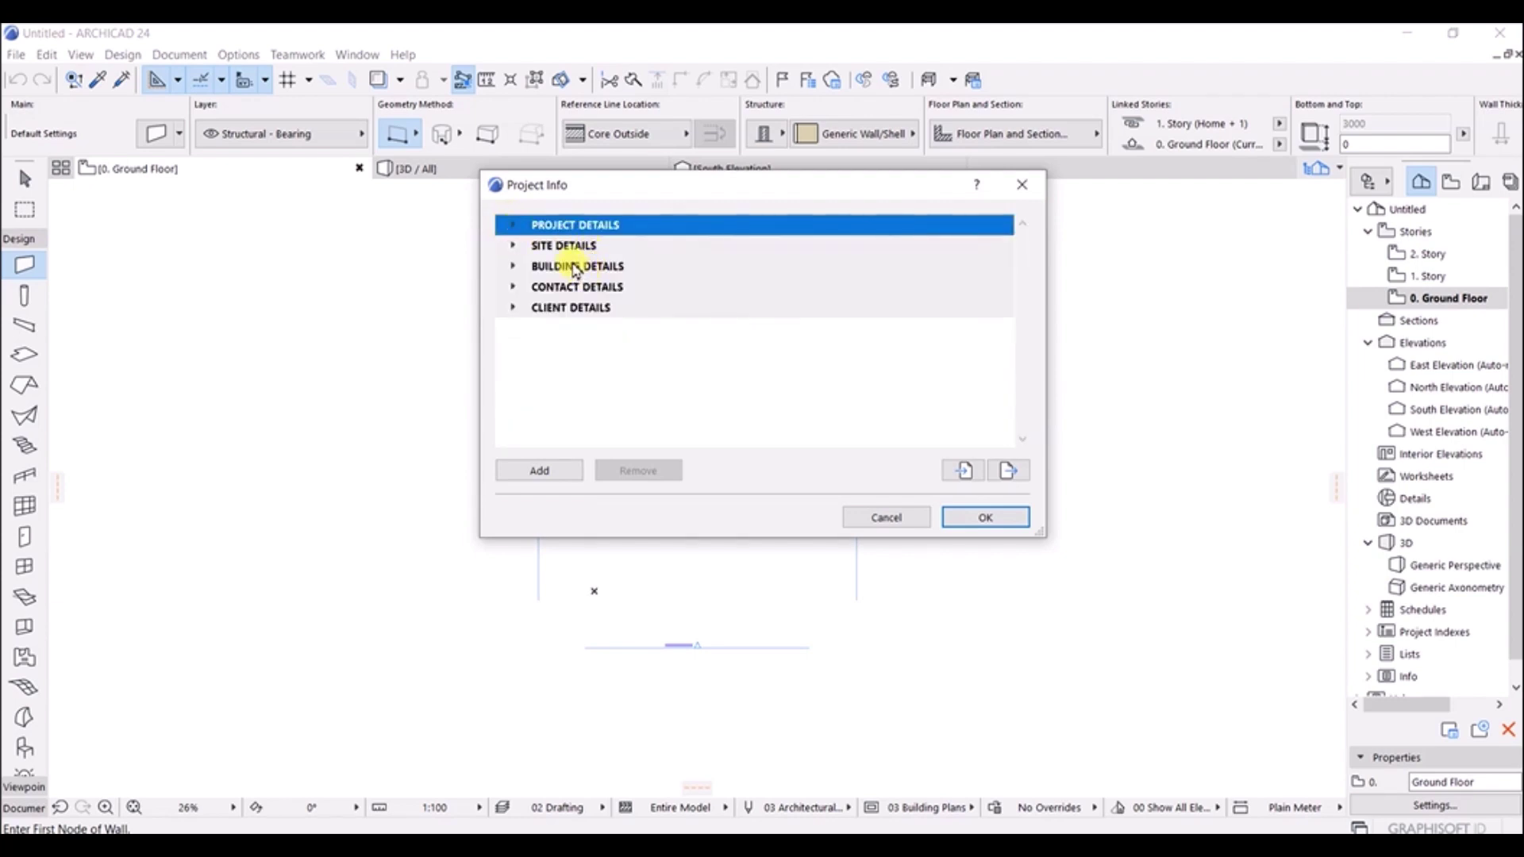
double_click(534, 289)
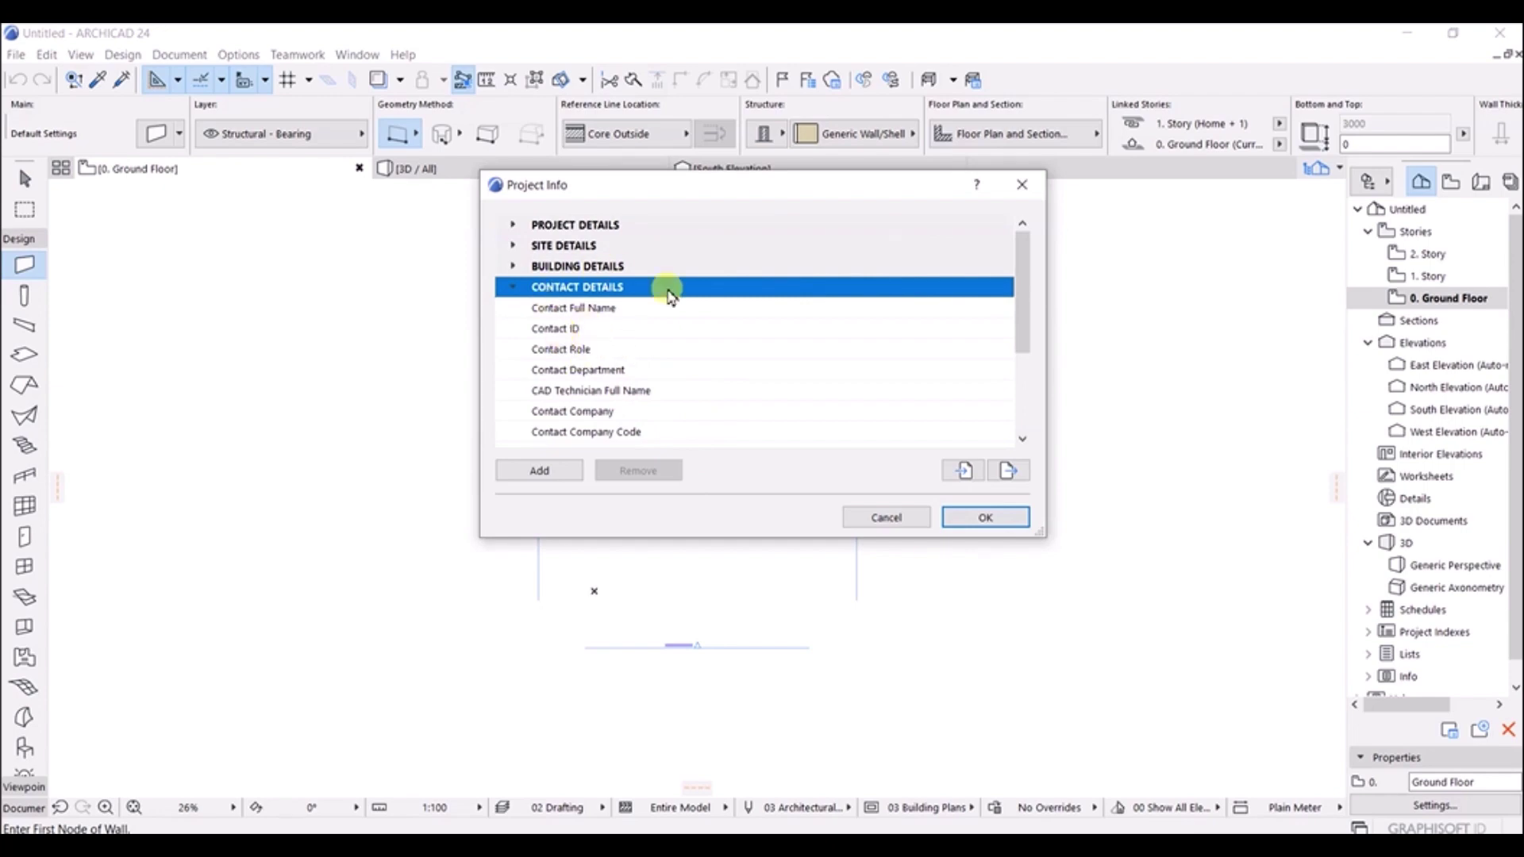
scroll(691, 317, down, 2)
scroll(619, 325, down, 1)
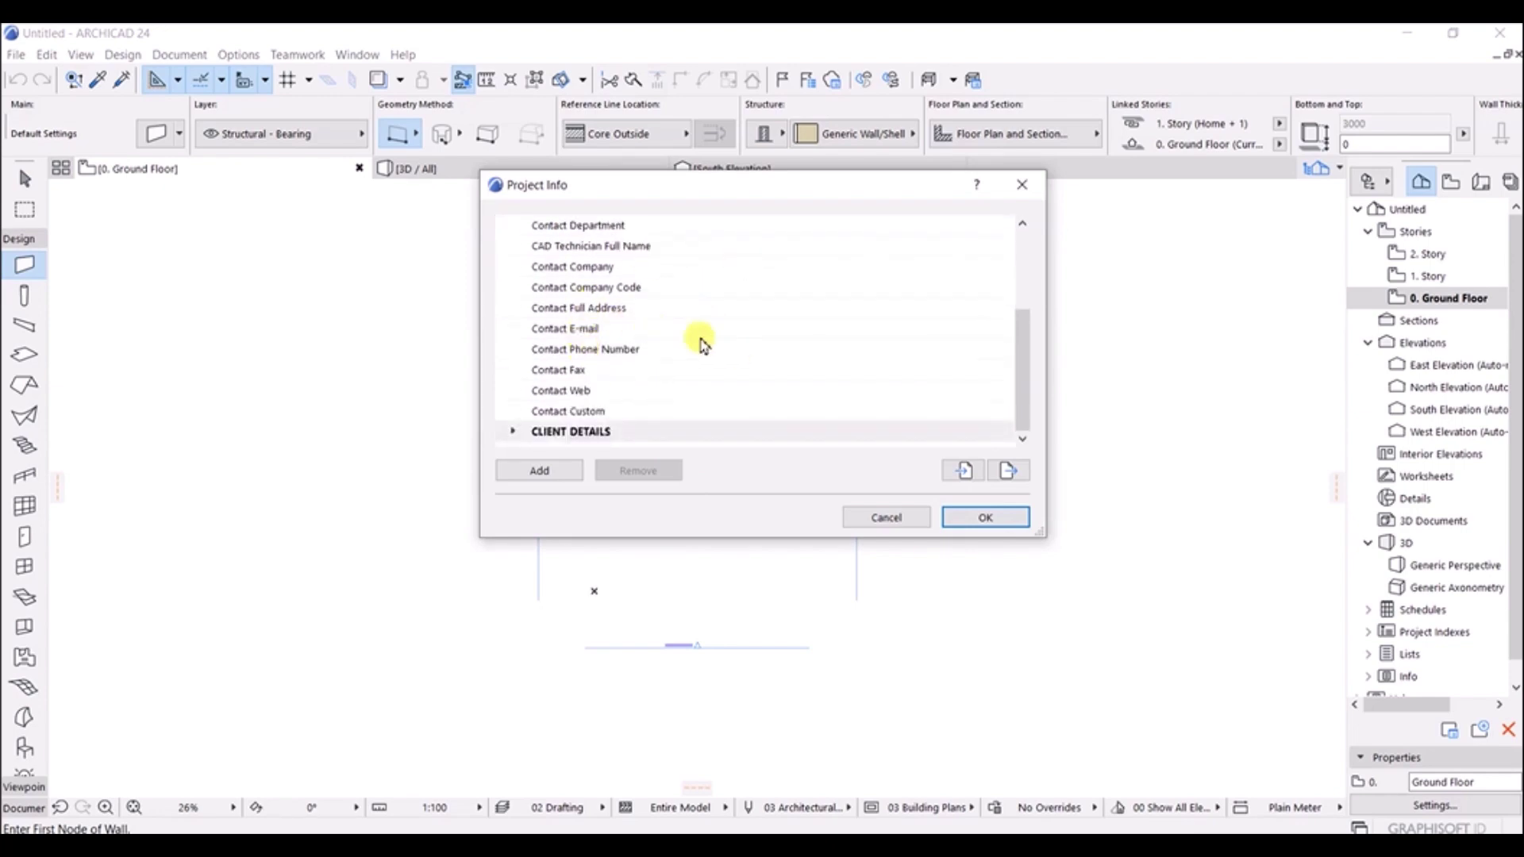
scroll(702, 330, up, 2)
scroll(702, 327, up, 1)
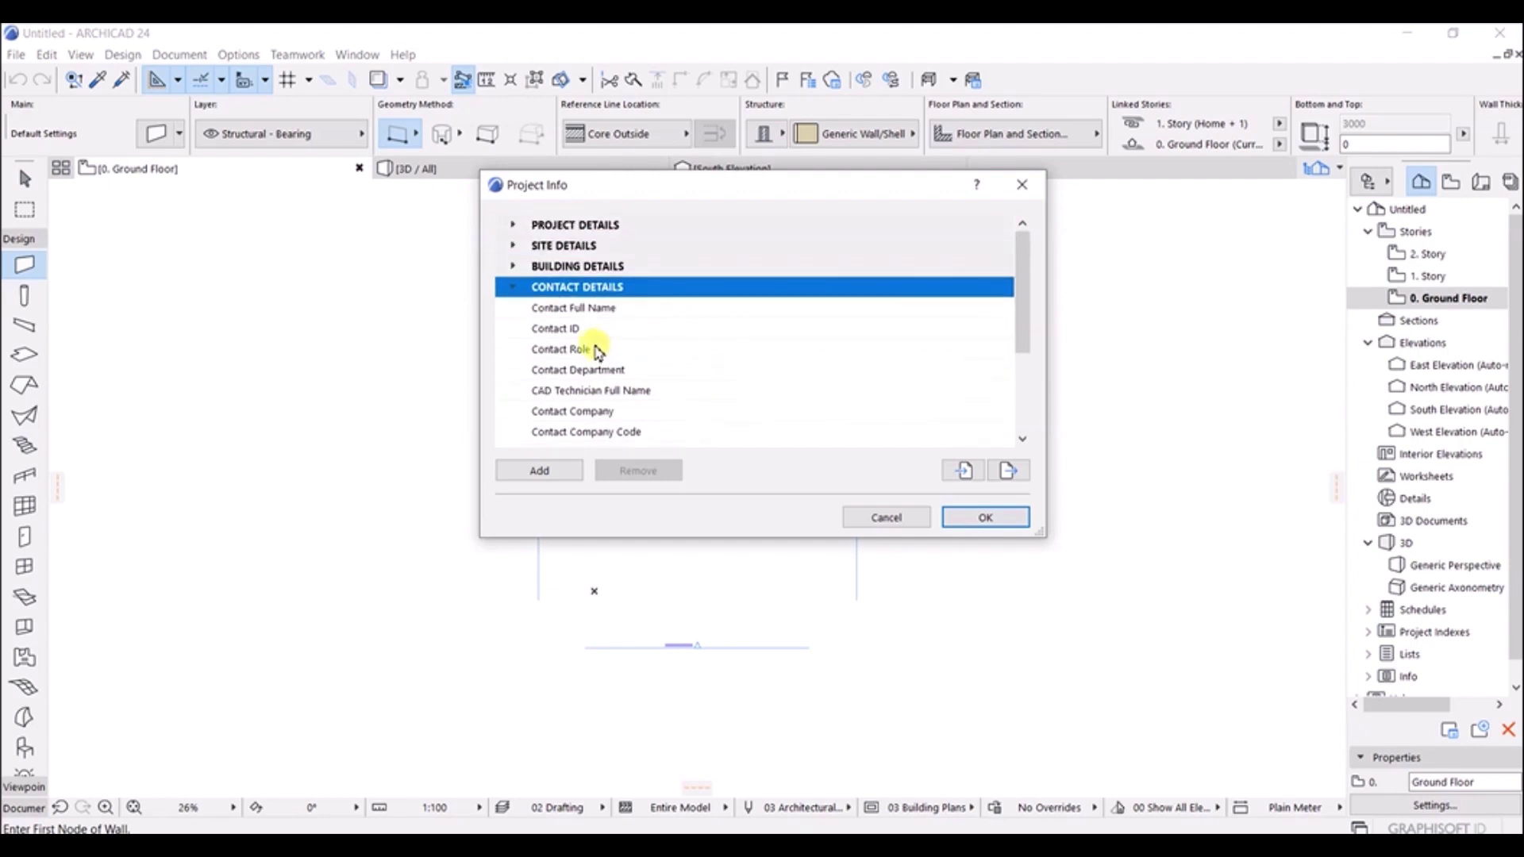
click(515, 226)
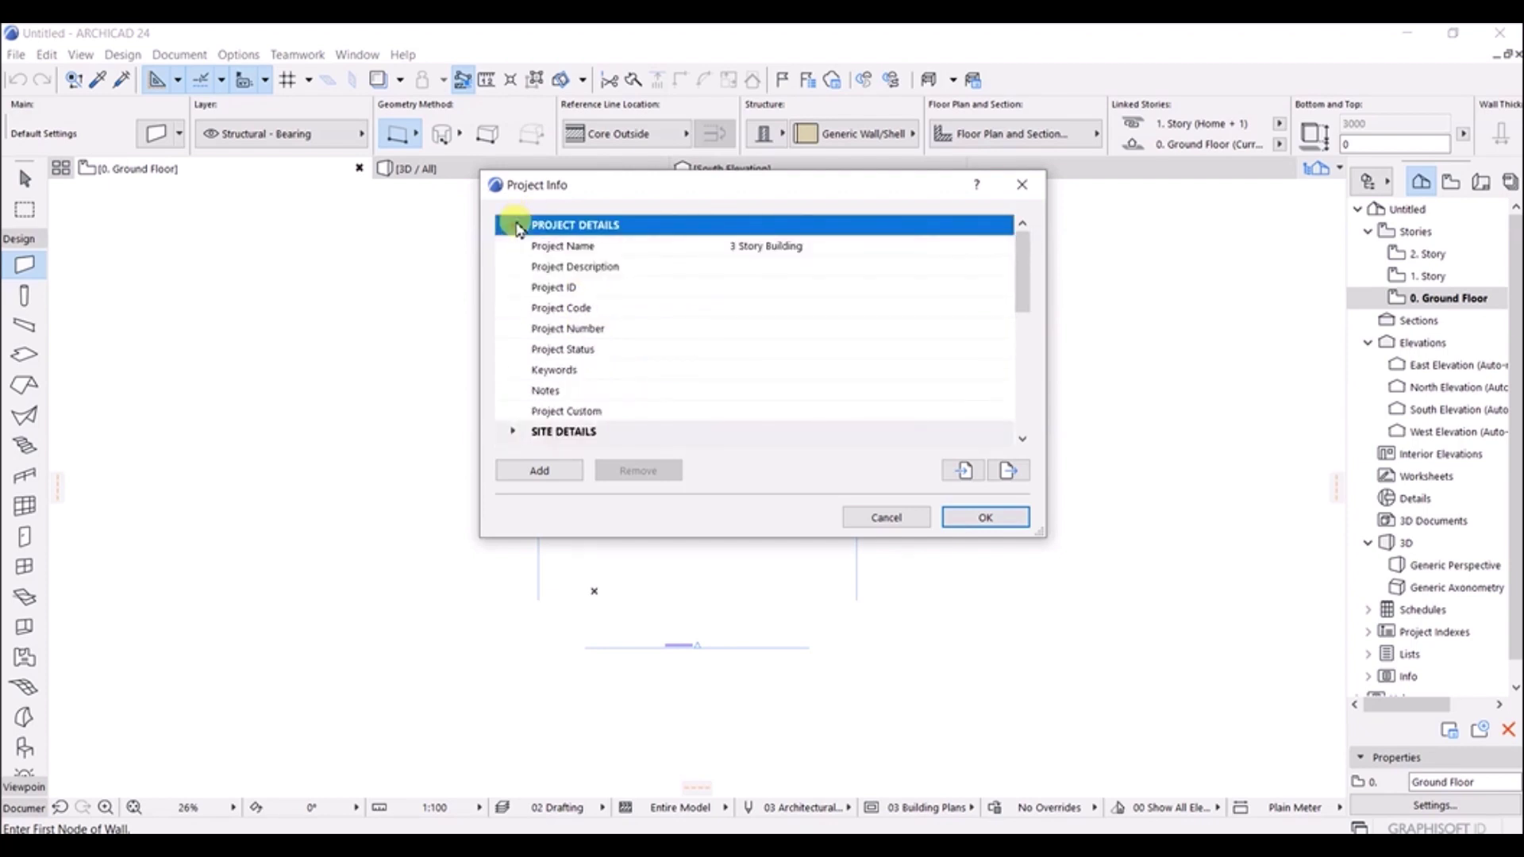
scroll(528, 238, down, 2)
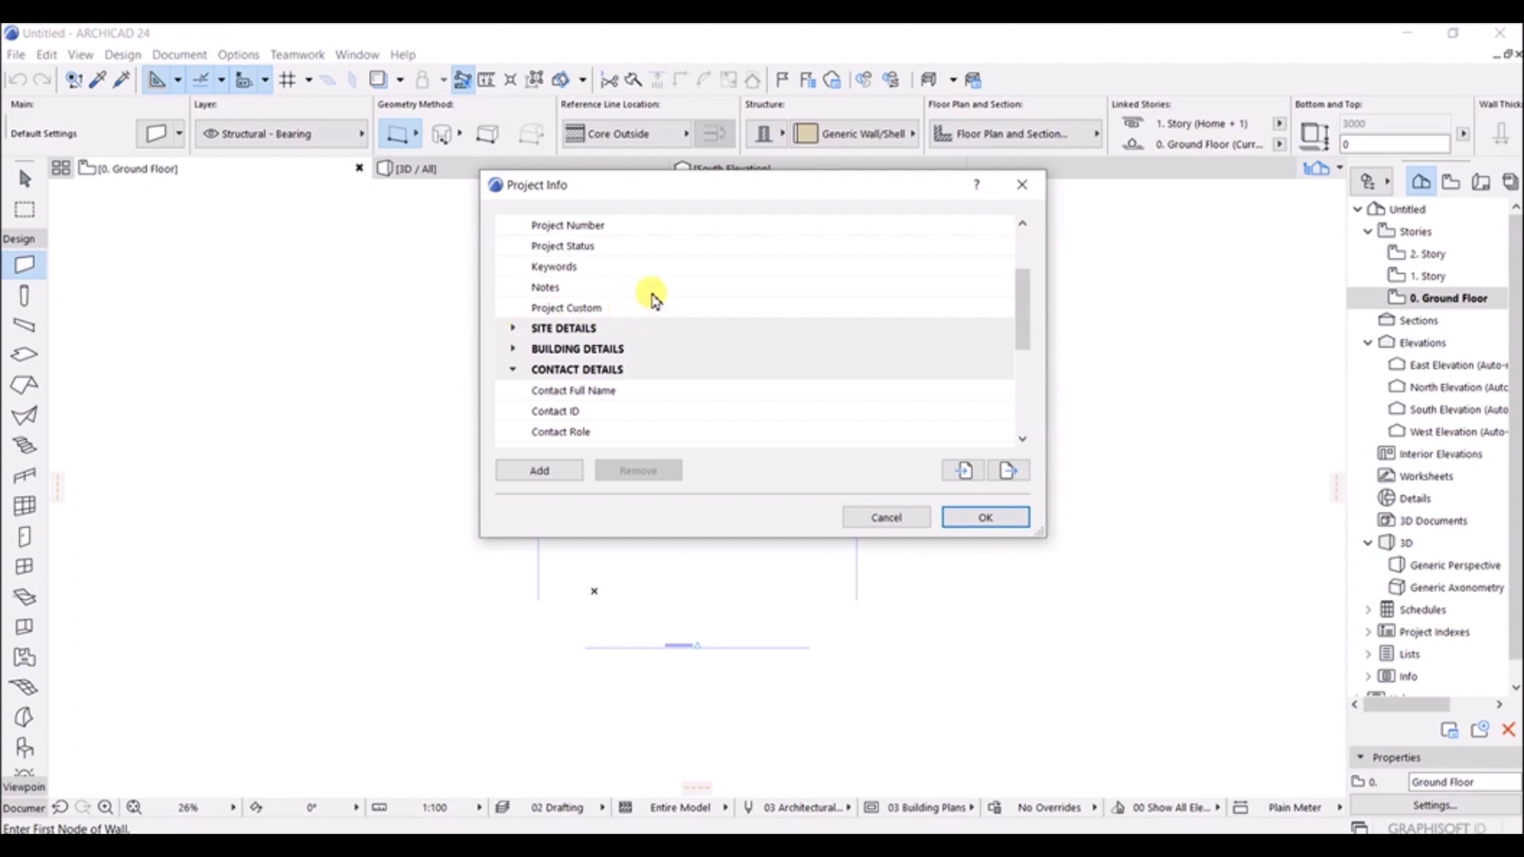
View the XML export option for the project info, then close both dialogs without saving.
click(1005, 473)
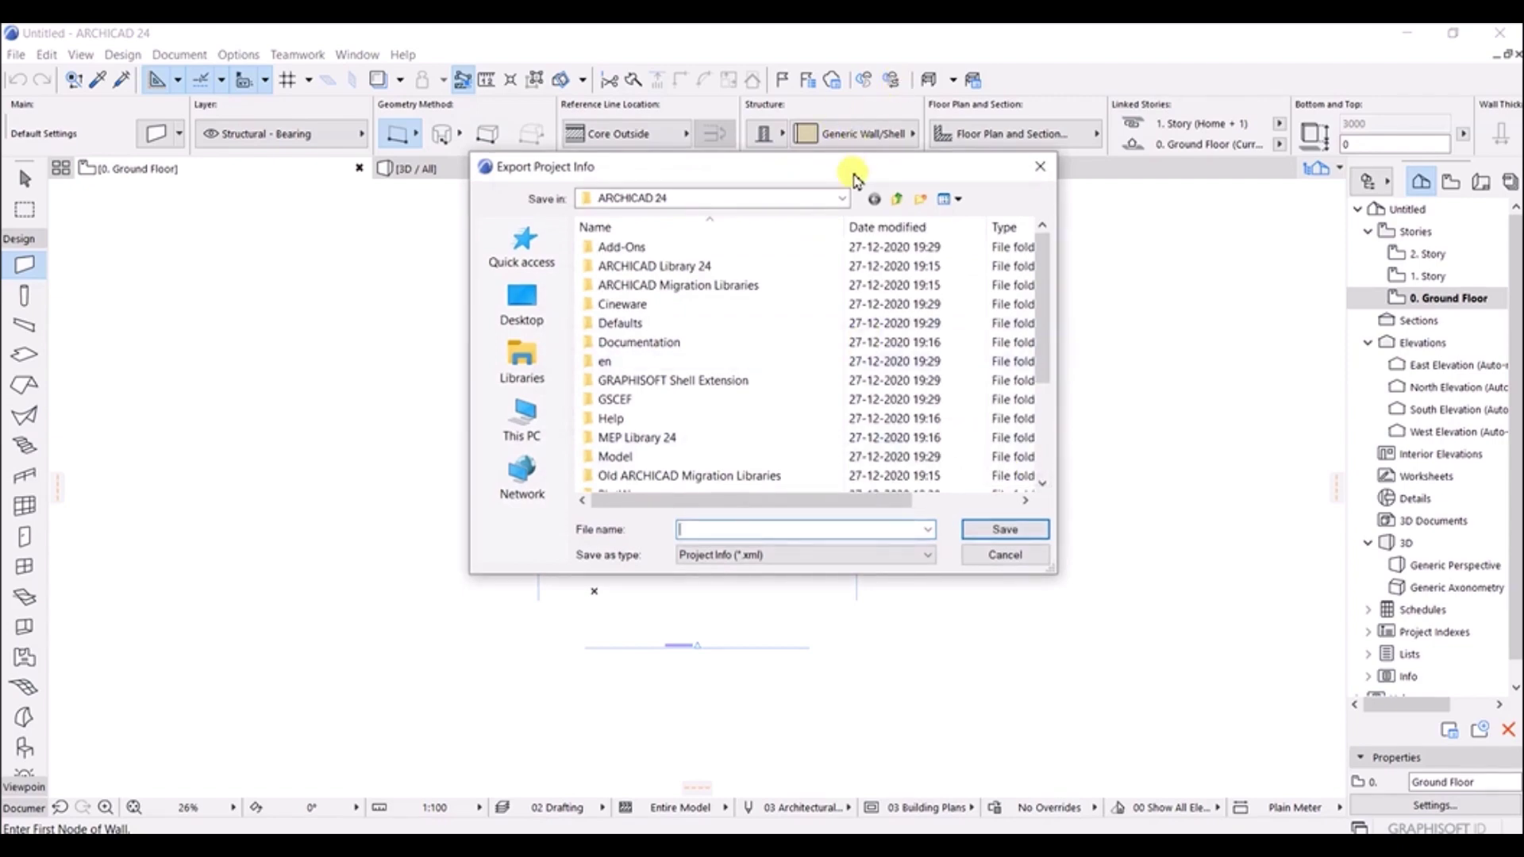
drag(889, 171, 853, 167)
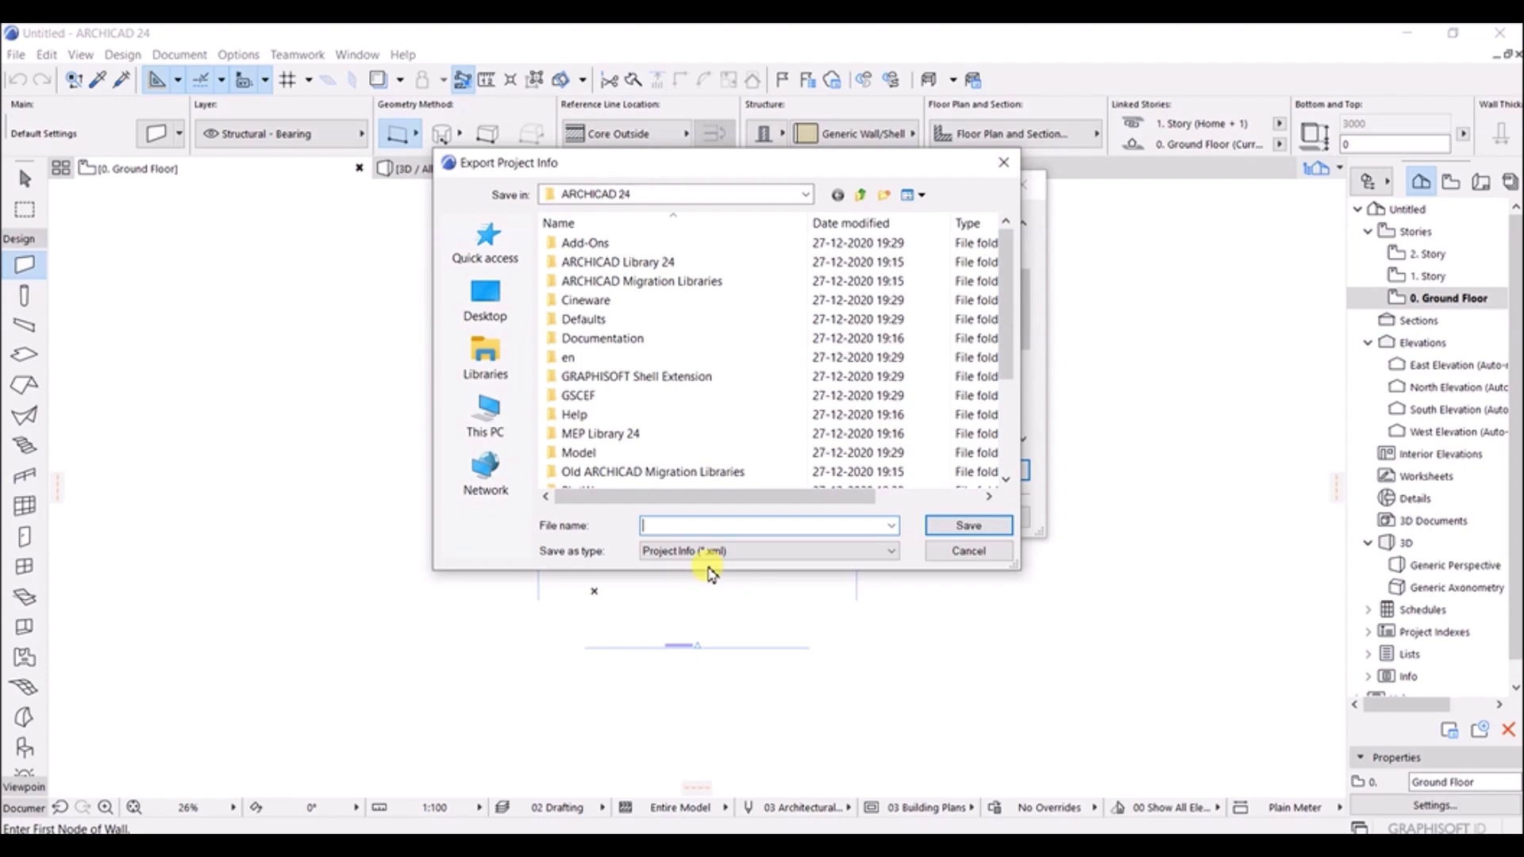
click(944, 554)
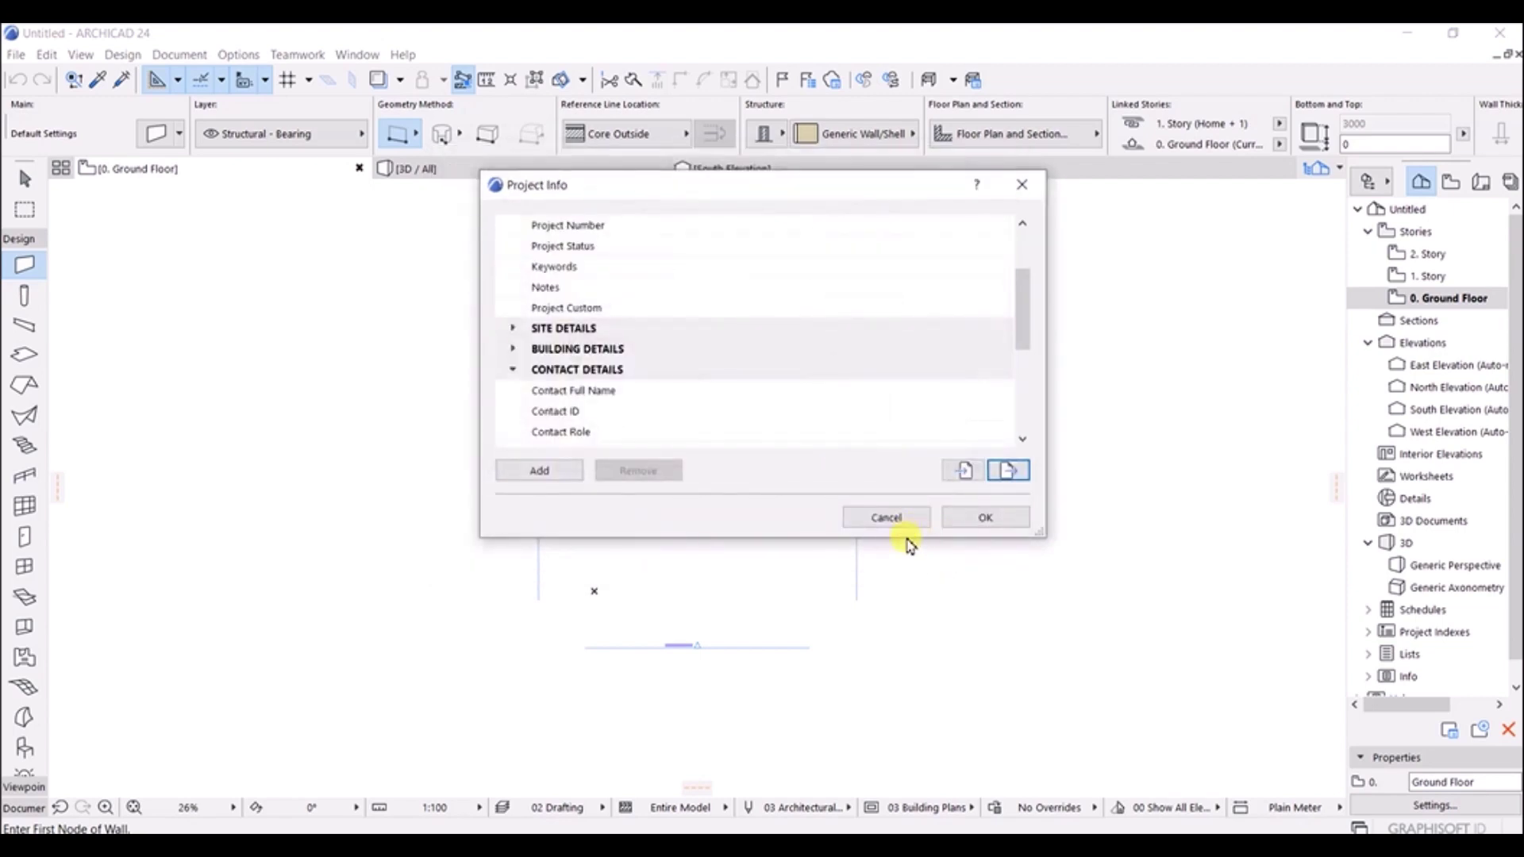
click(900, 518)
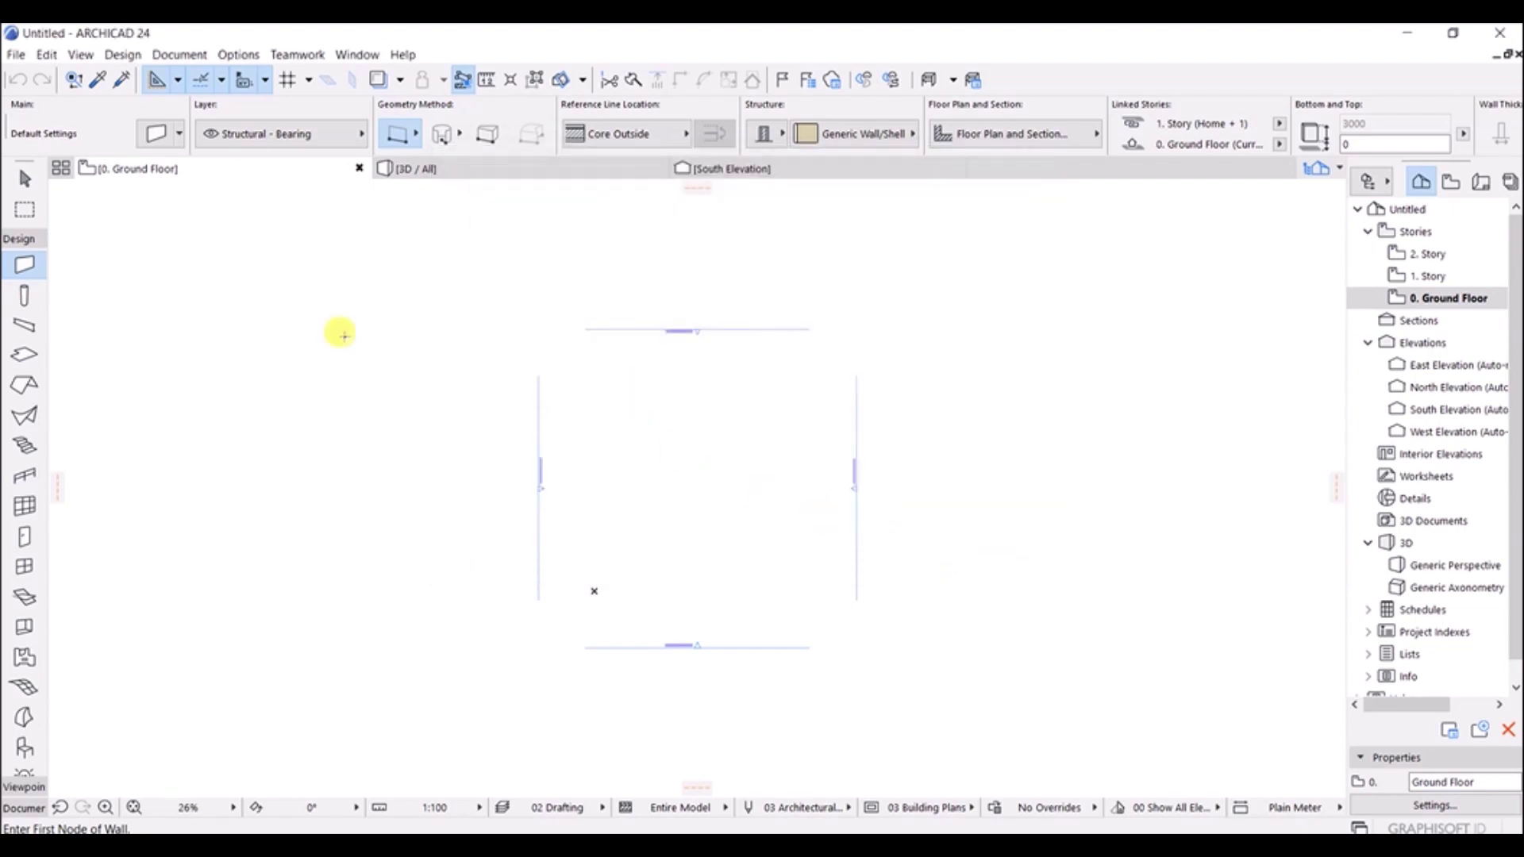
View the XML import option and the contact fields in Project Info, then close the dialogs without importing or changing anything.
click(41, 54)
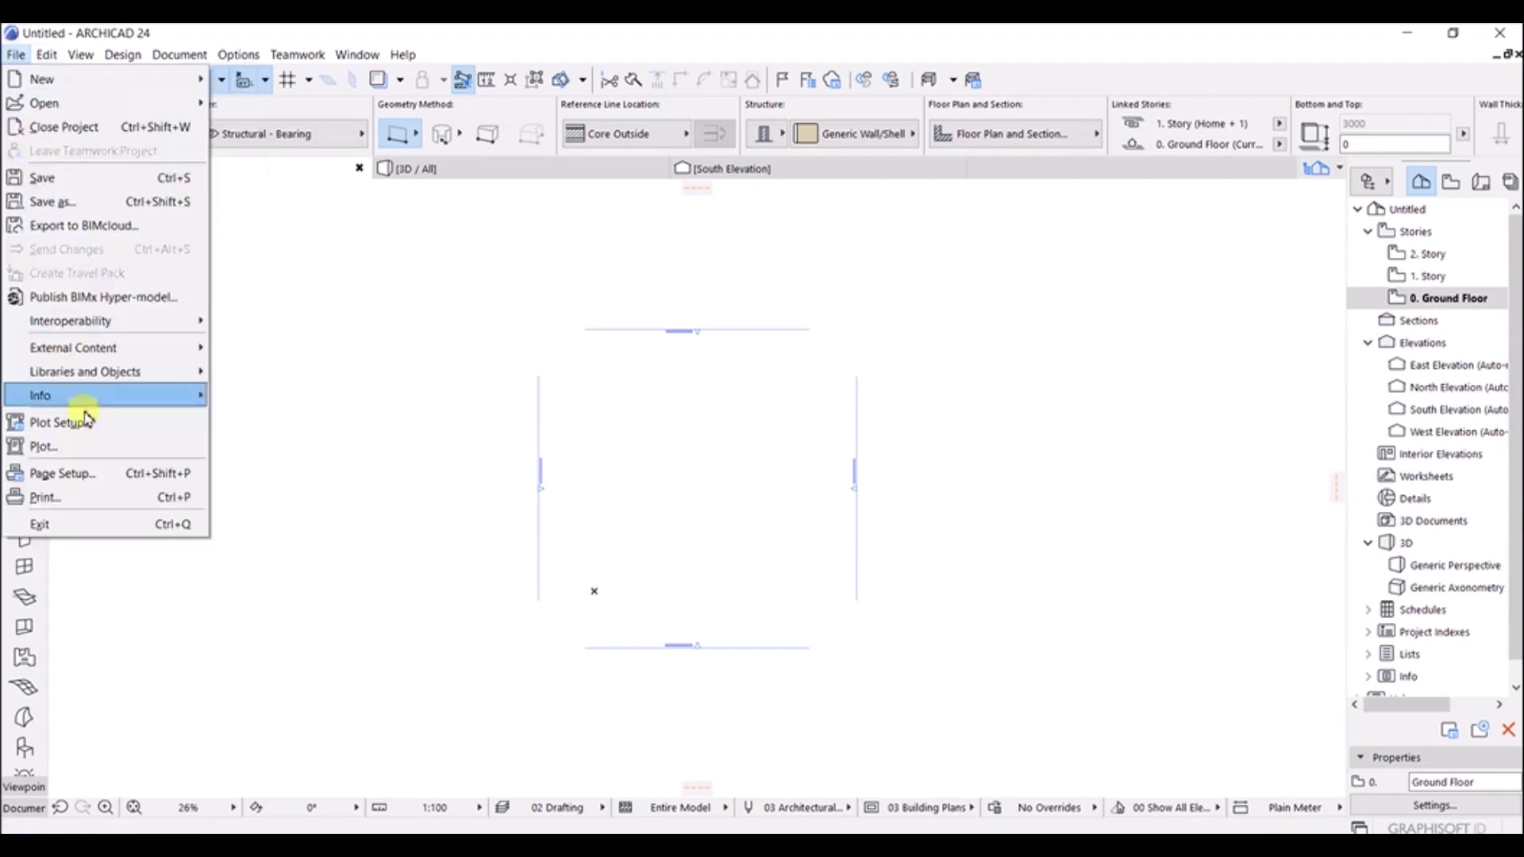
click(238, 397)
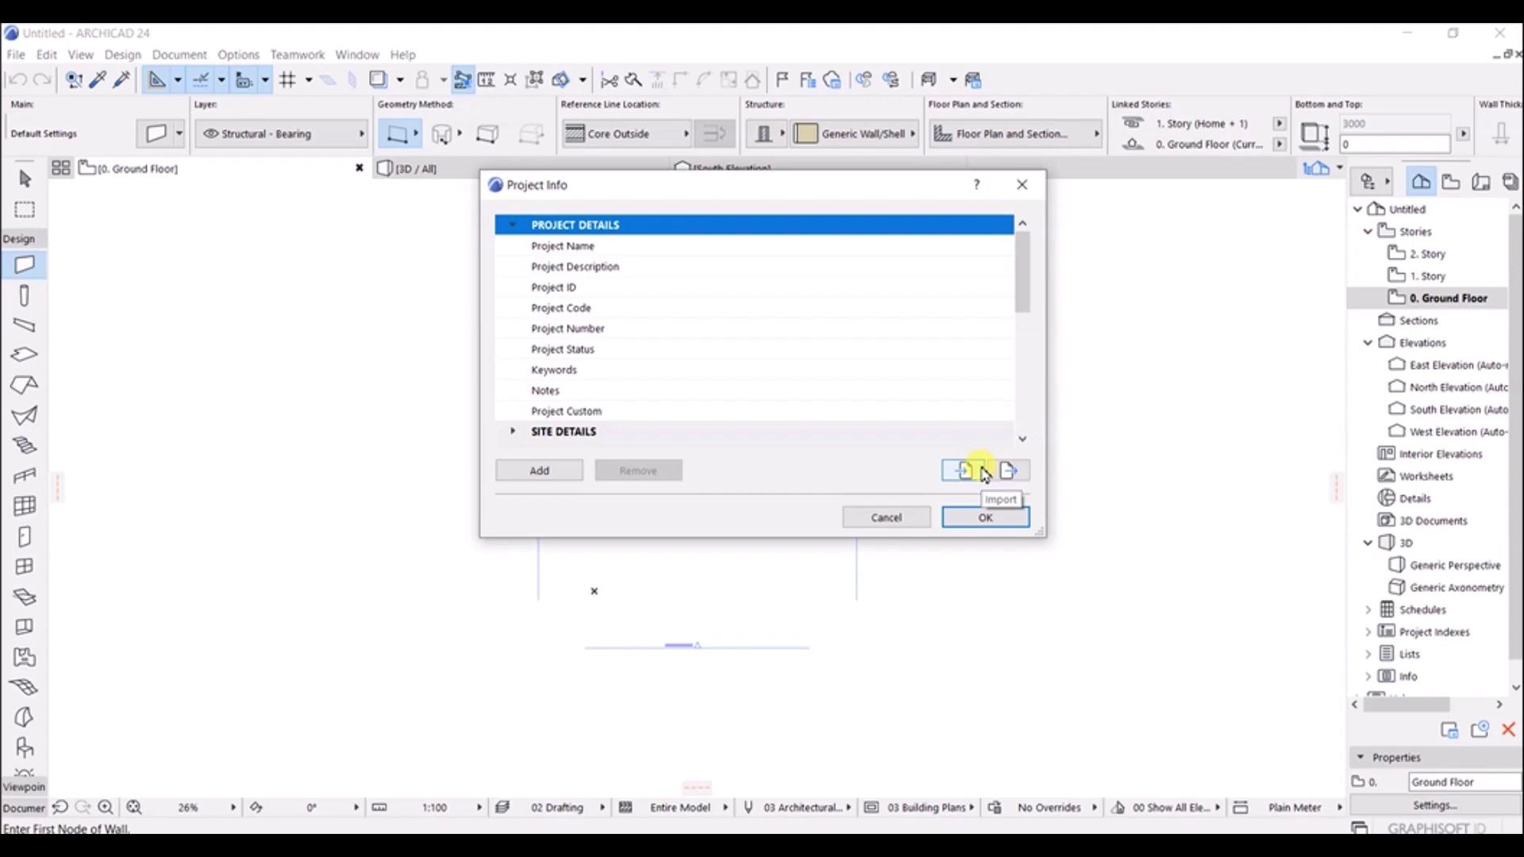
click(983, 470)
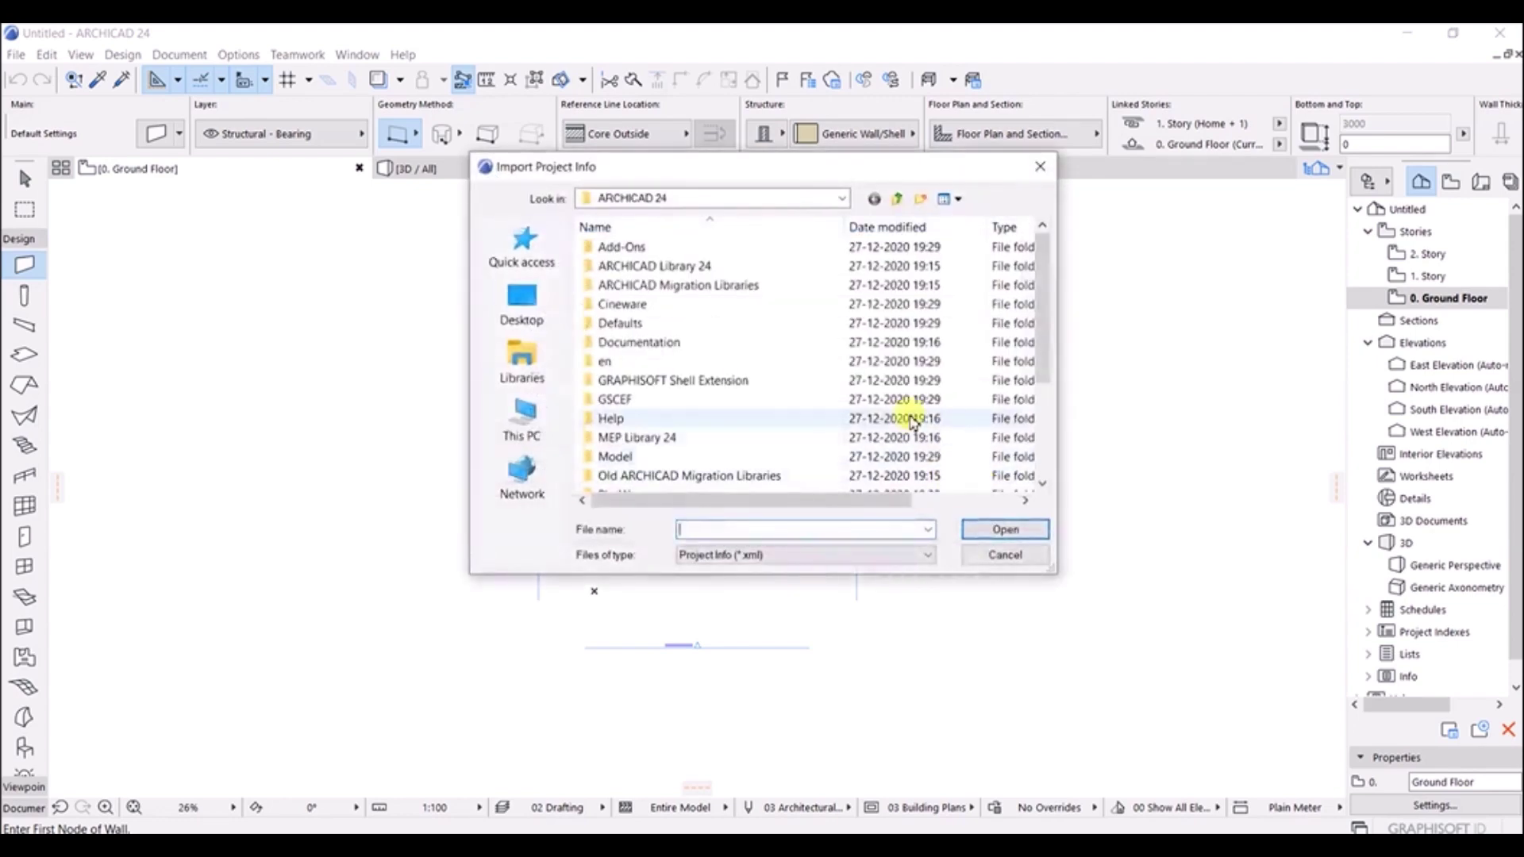
click(1004, 555)
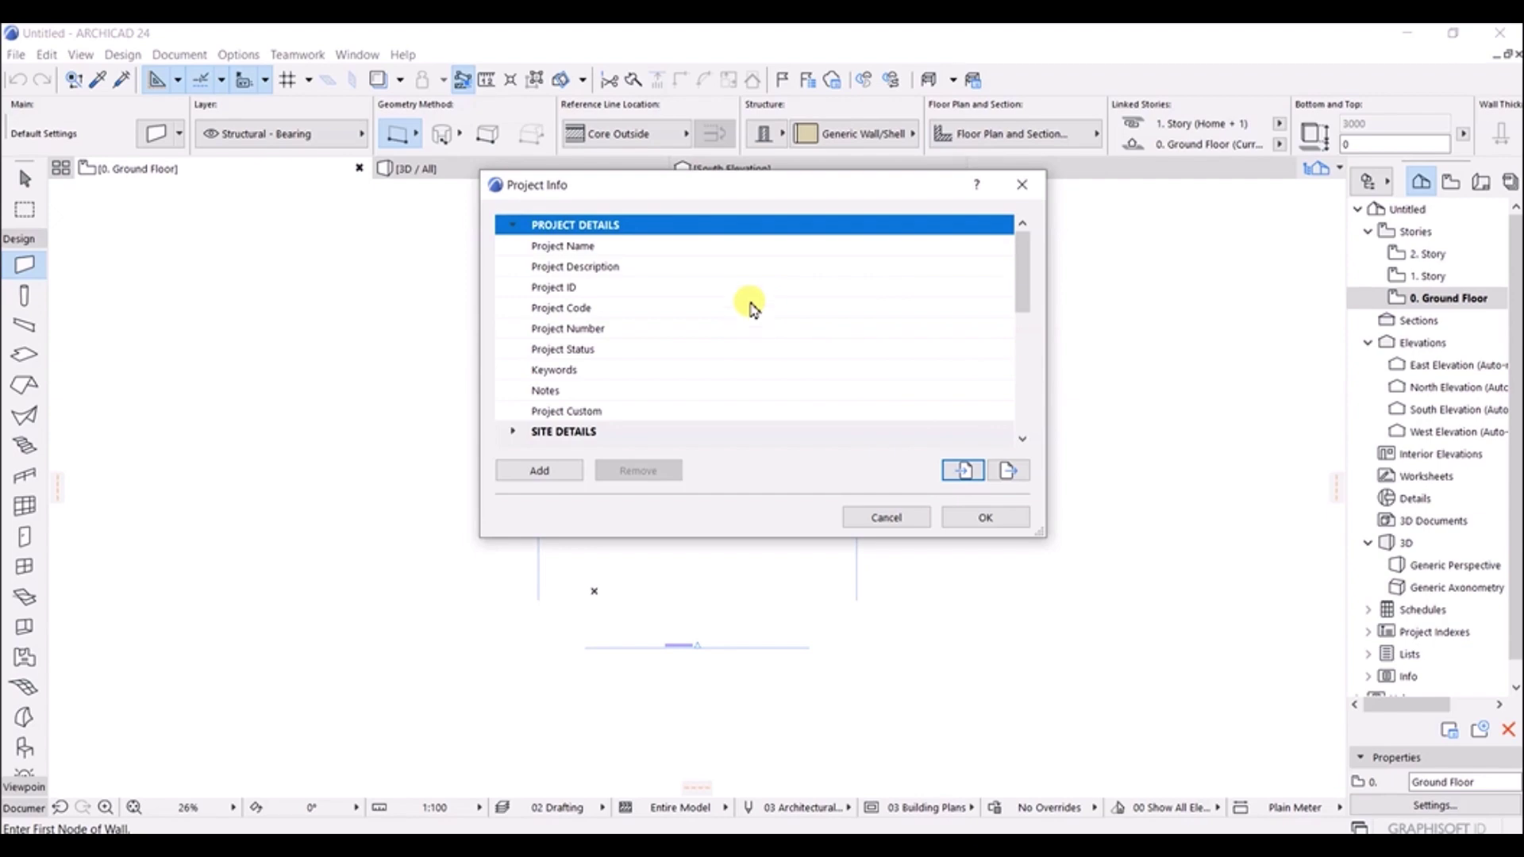
scroll(752, 308, down, 5)
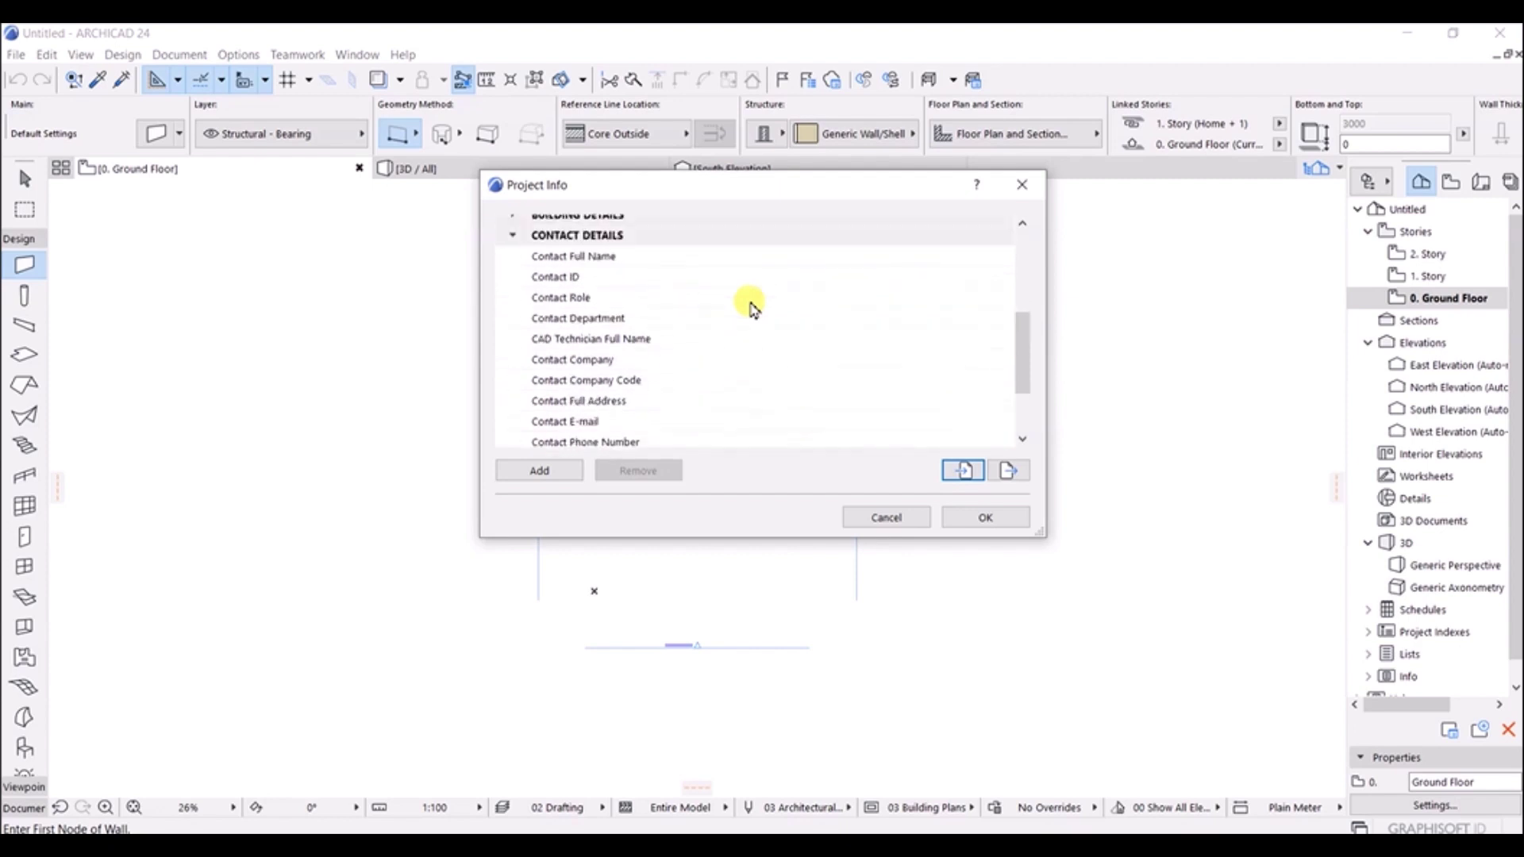
scroll(752, 308, up, 5)
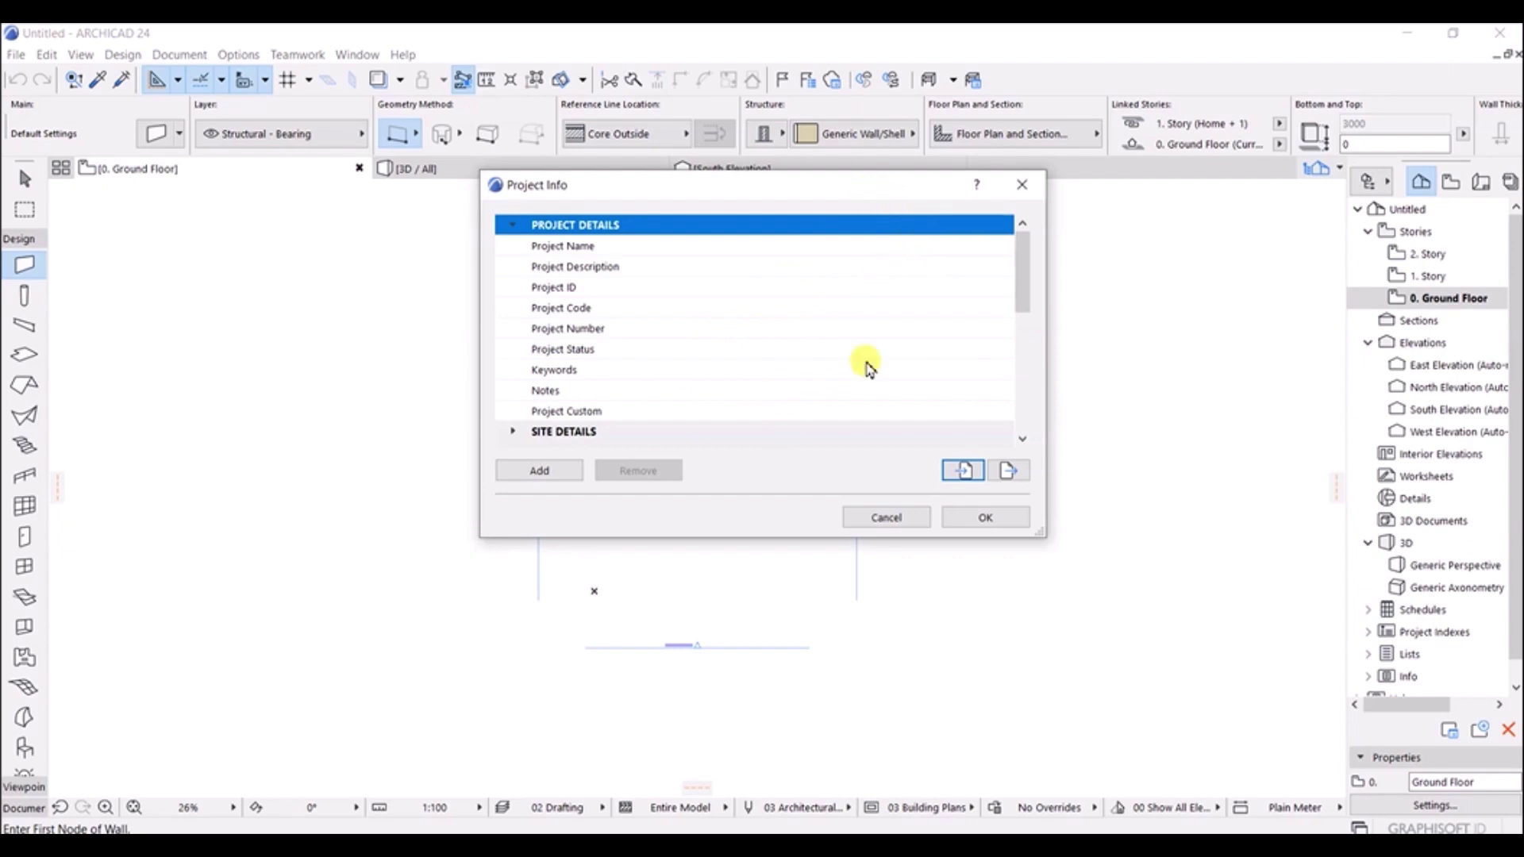
click(879, 517)
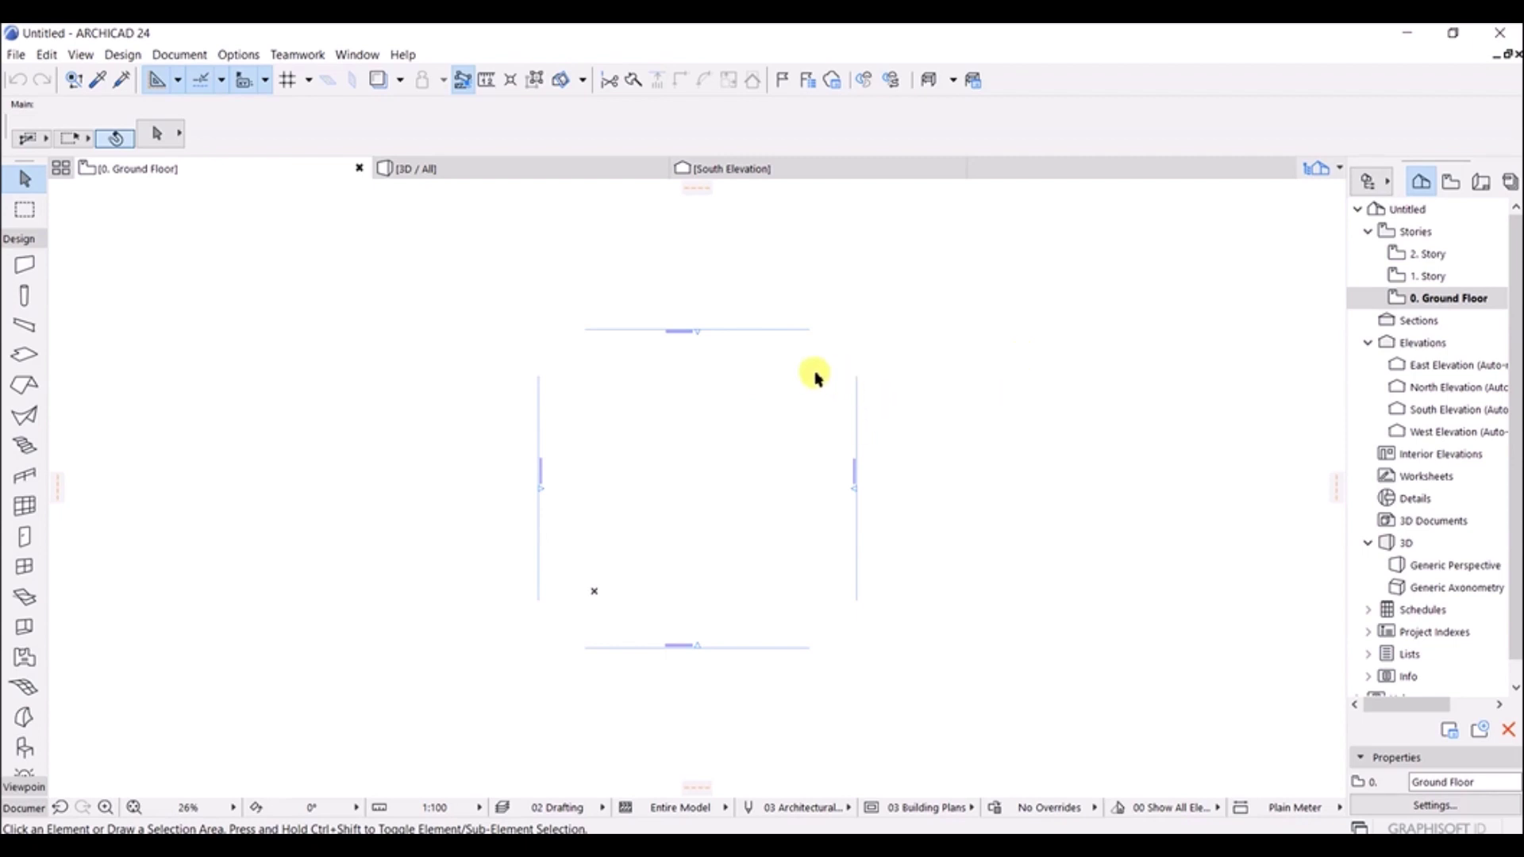
In the project's Working Units, keep the length unit at millimeter and set the area unit to square millimeter.
click(229, 57)
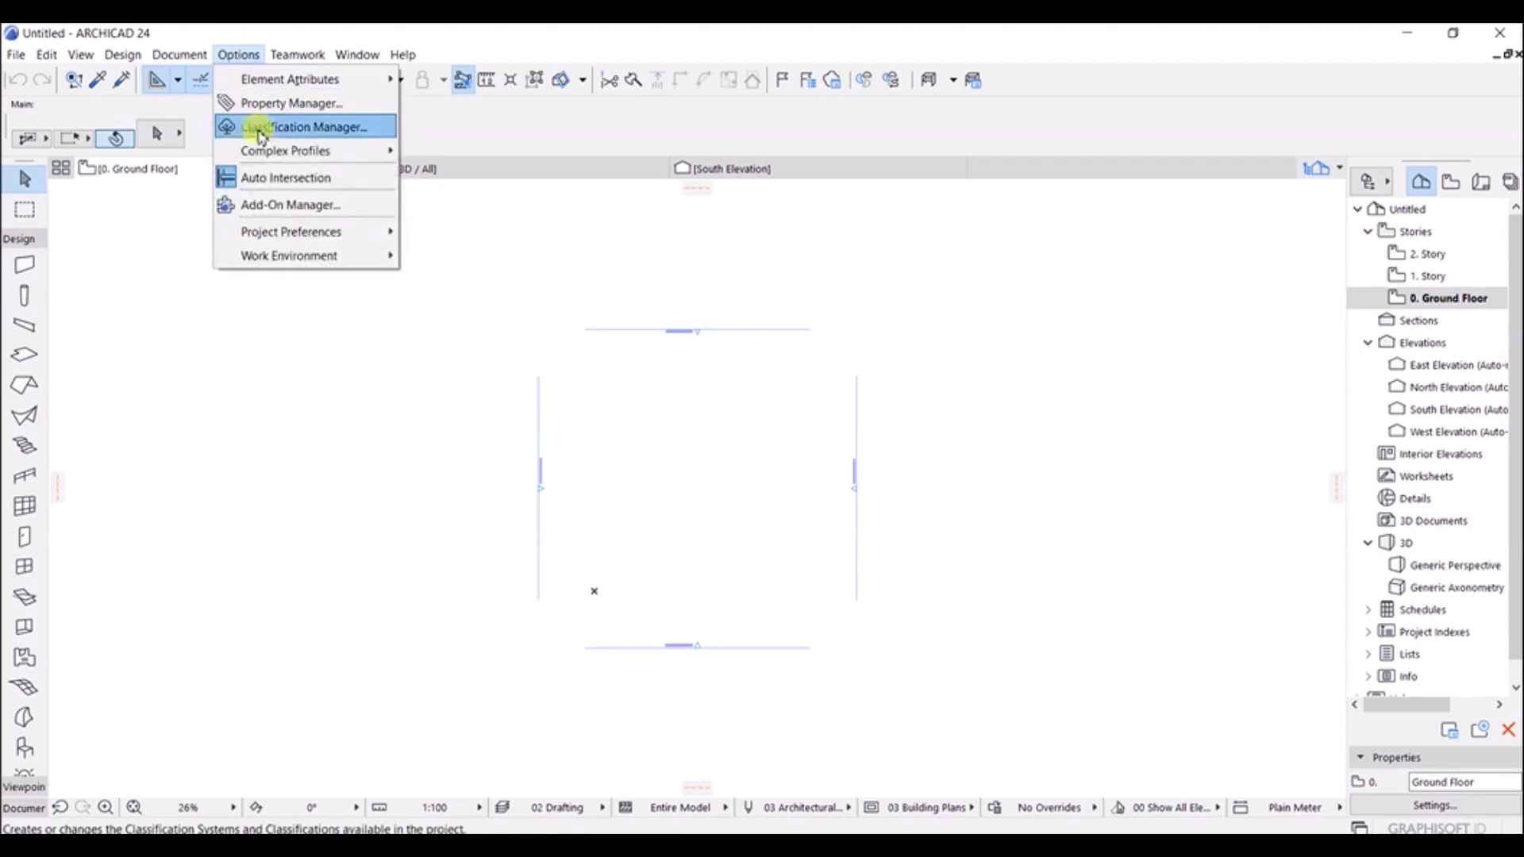
mouse_move(307, 242)
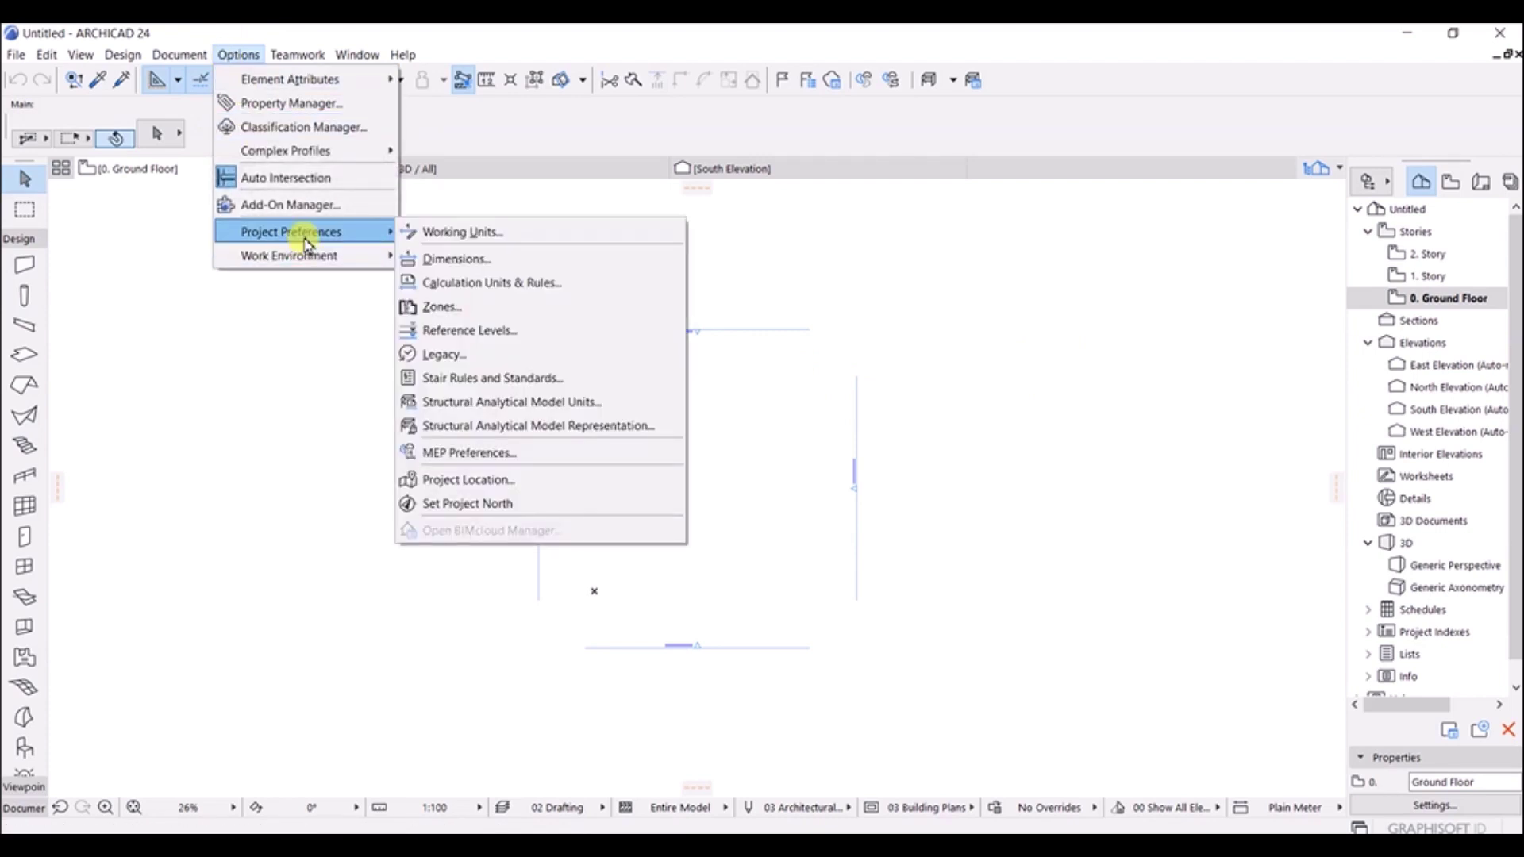
click(418, 232)
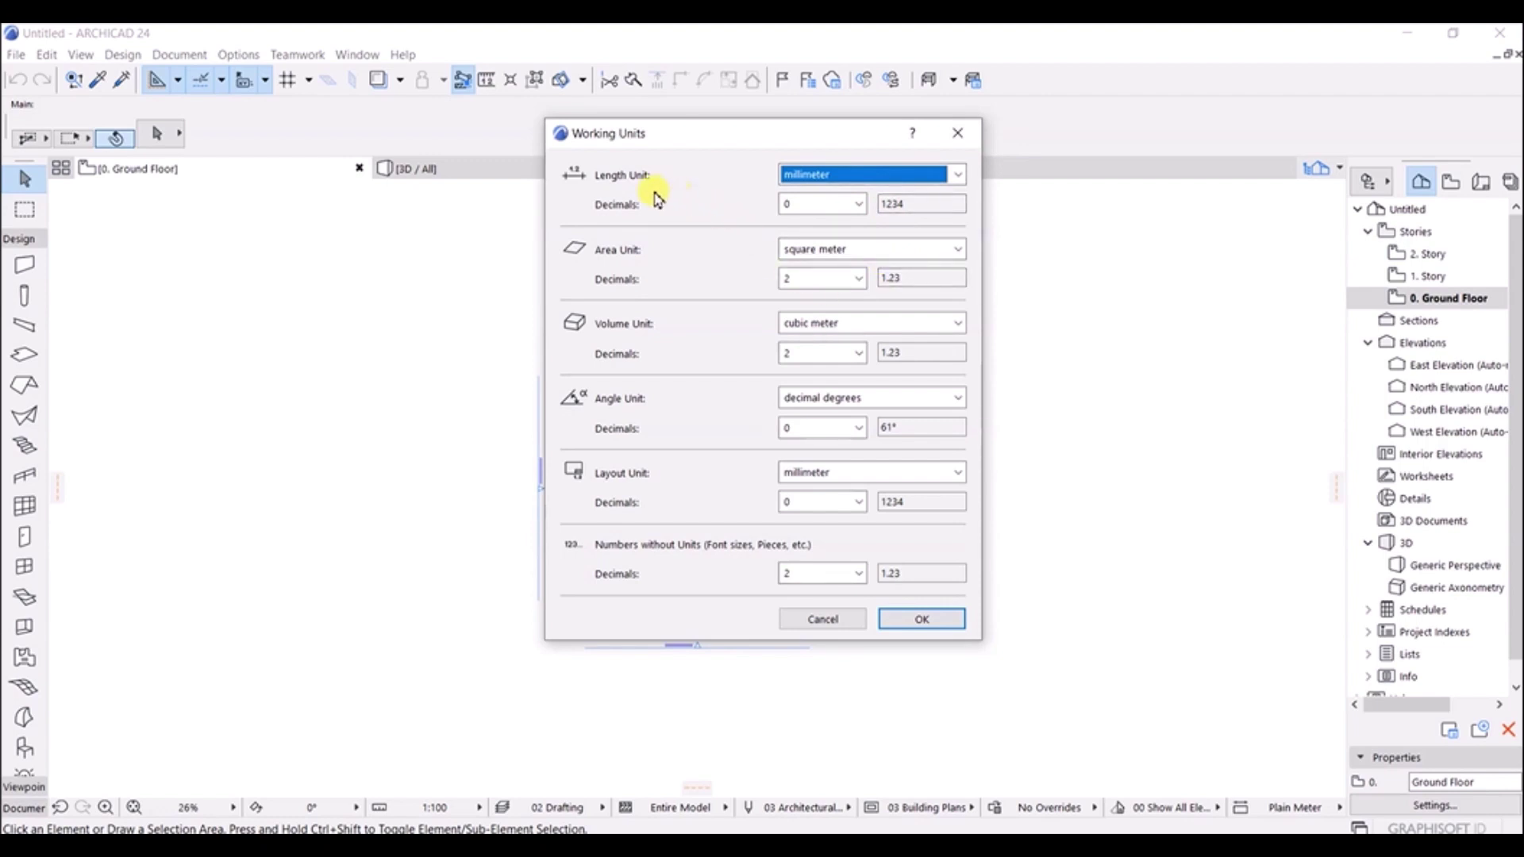
click(839, 185)
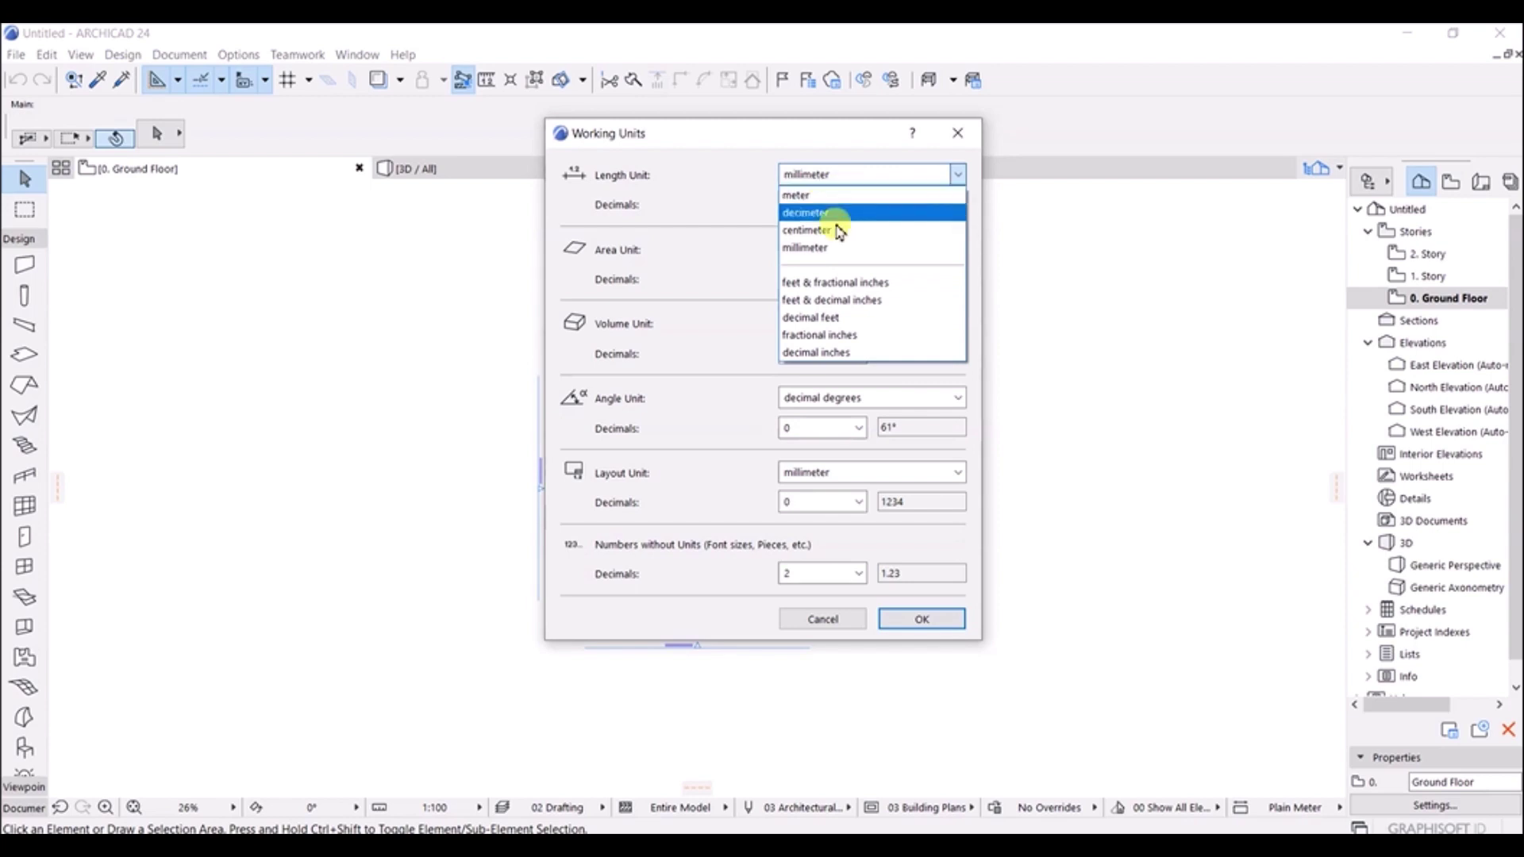
click(820, 173)
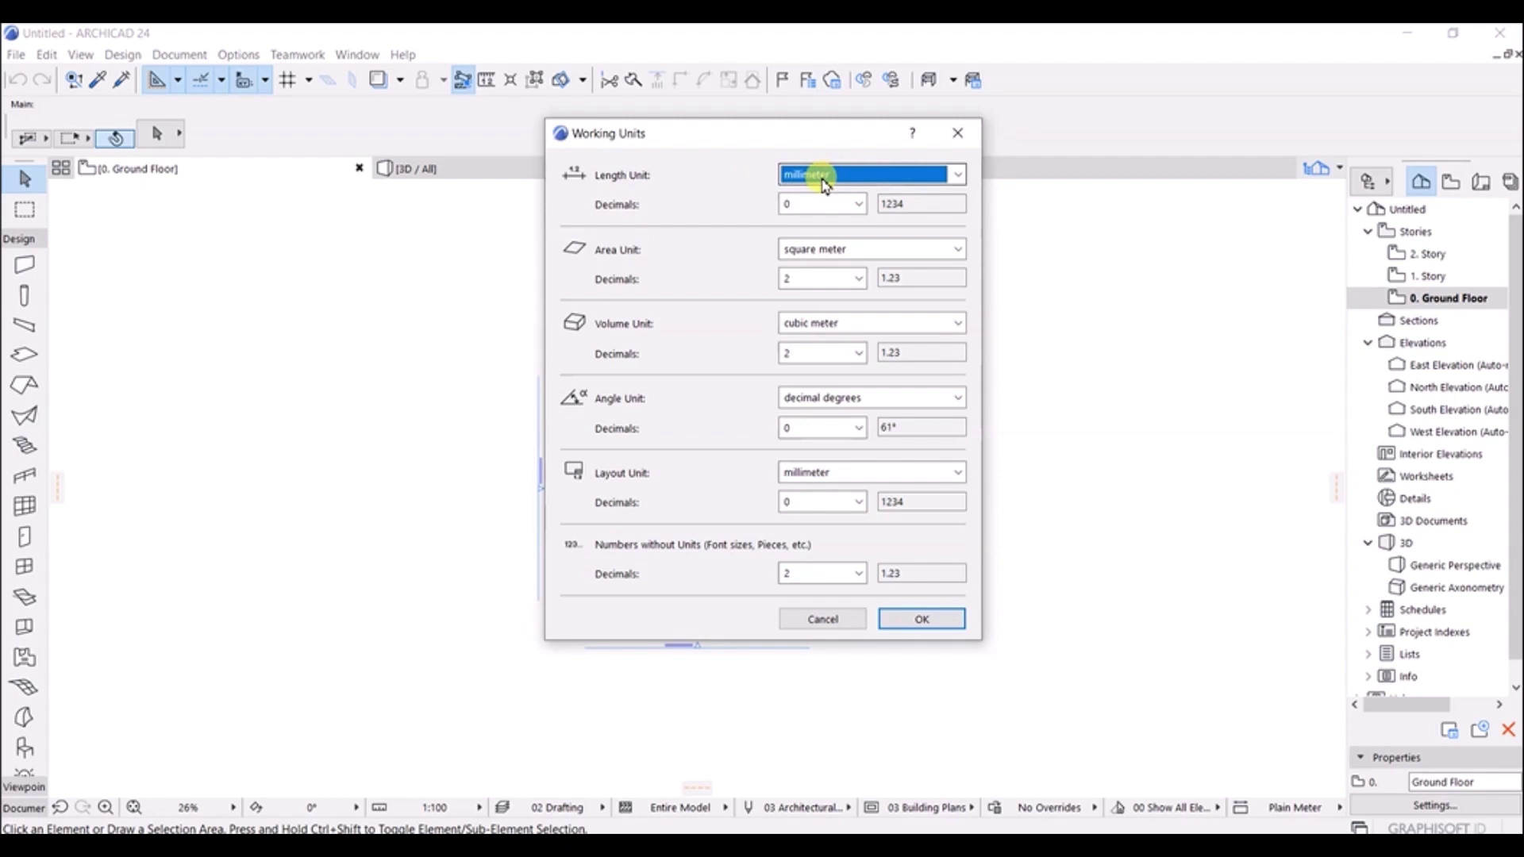
click(856, 251)
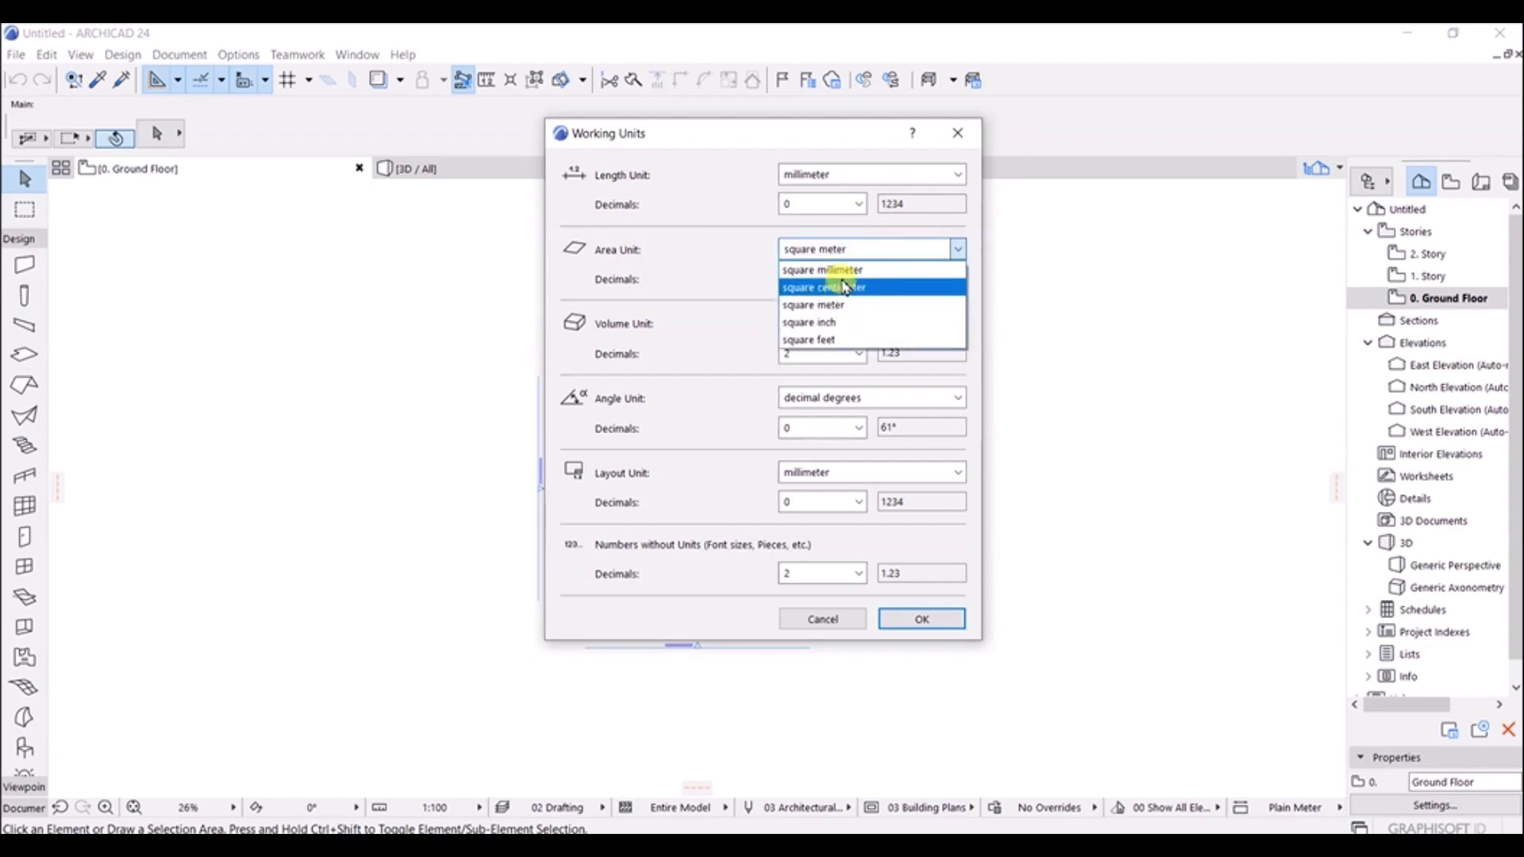
click(843, 276)
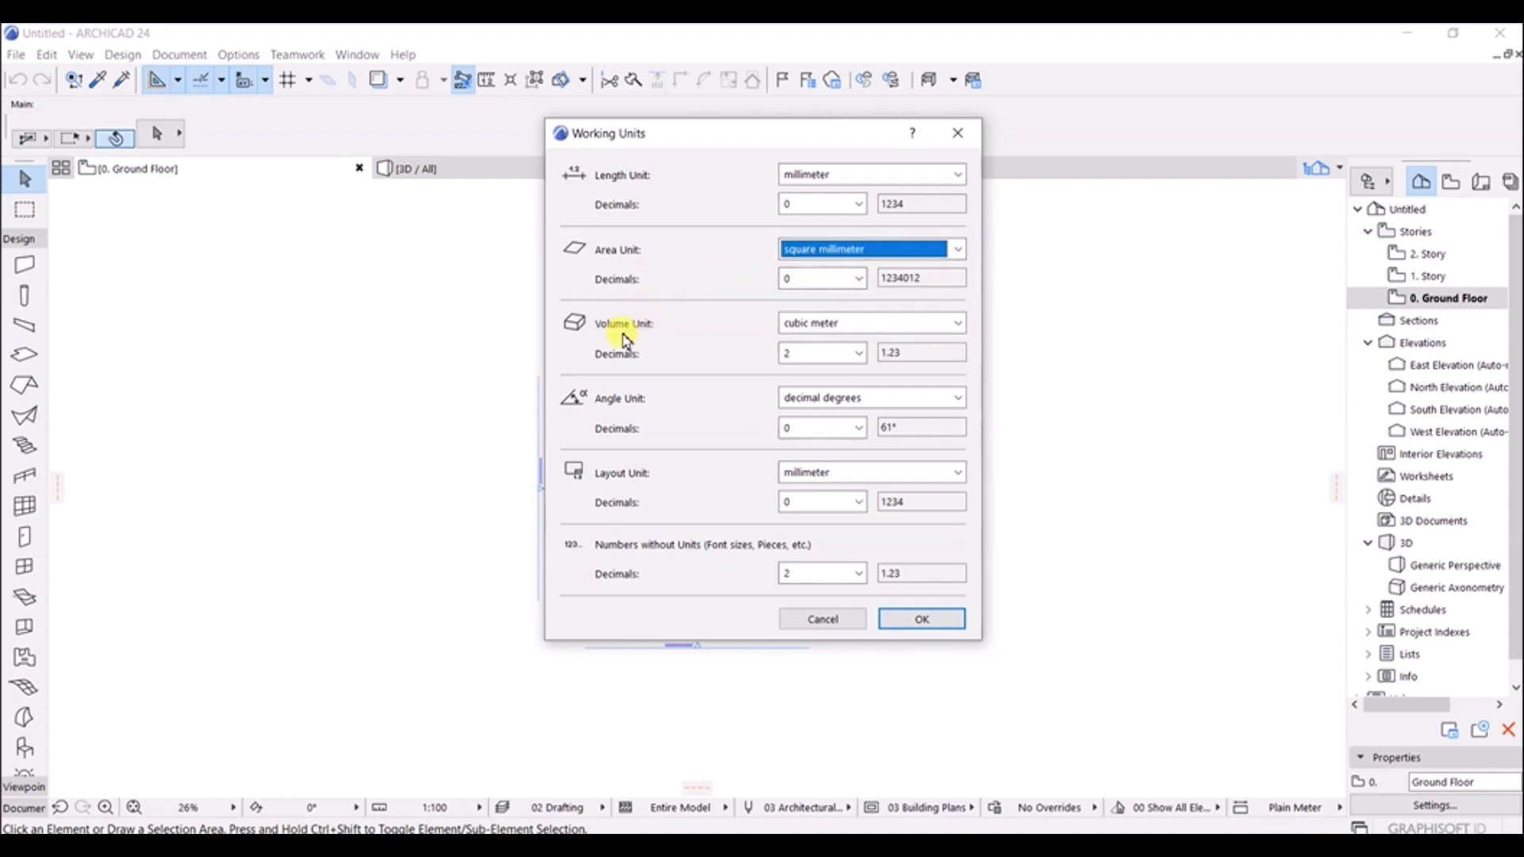
Keep the volume unit at cubic meter and the angle unit at decimal degrees, setting the angle decimals to 2.
click(797, 323)
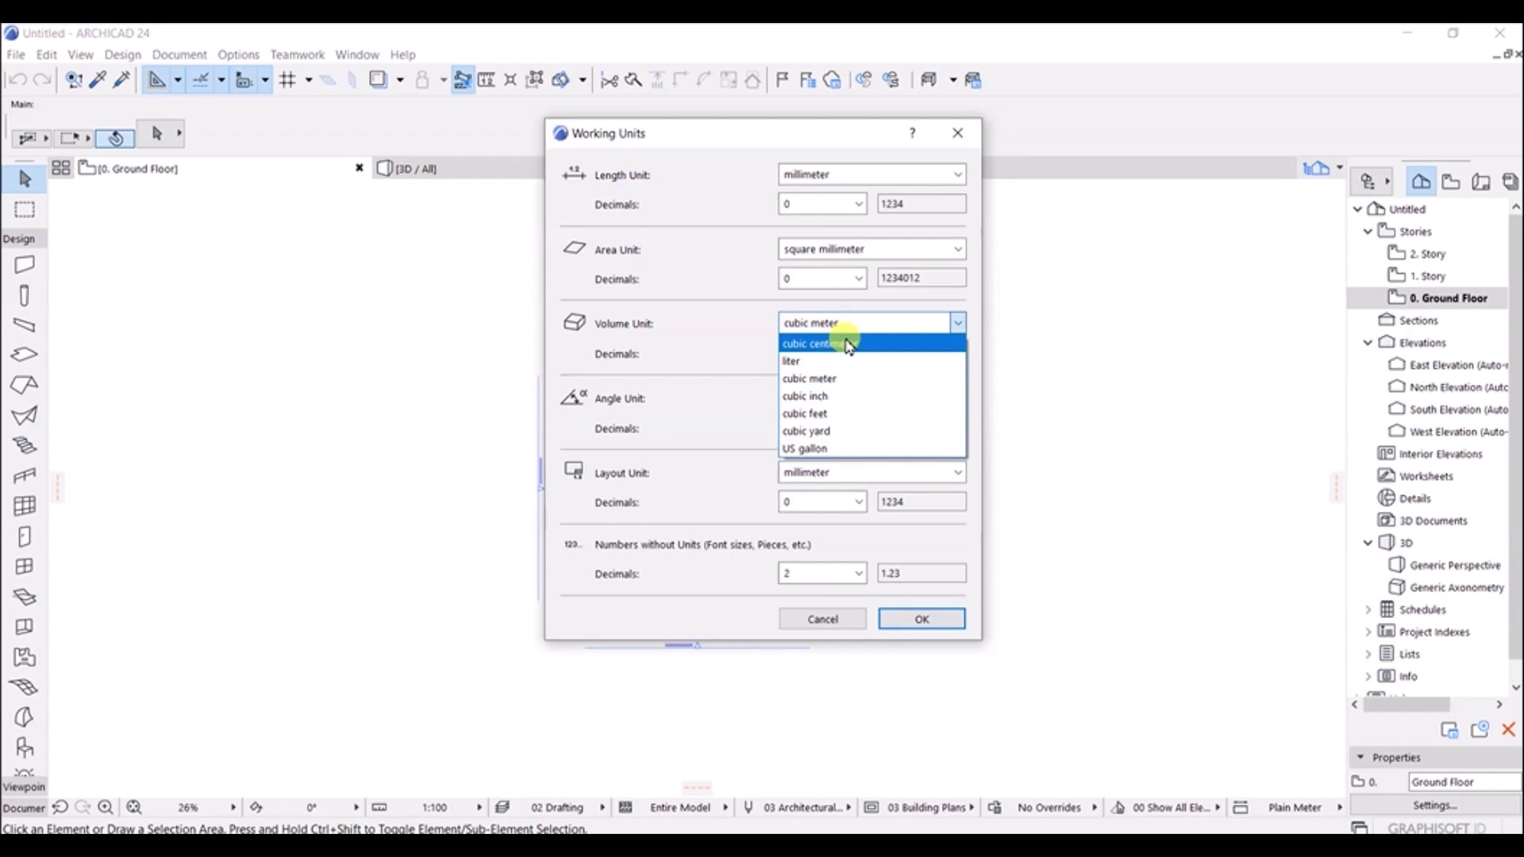
click(828, 382)
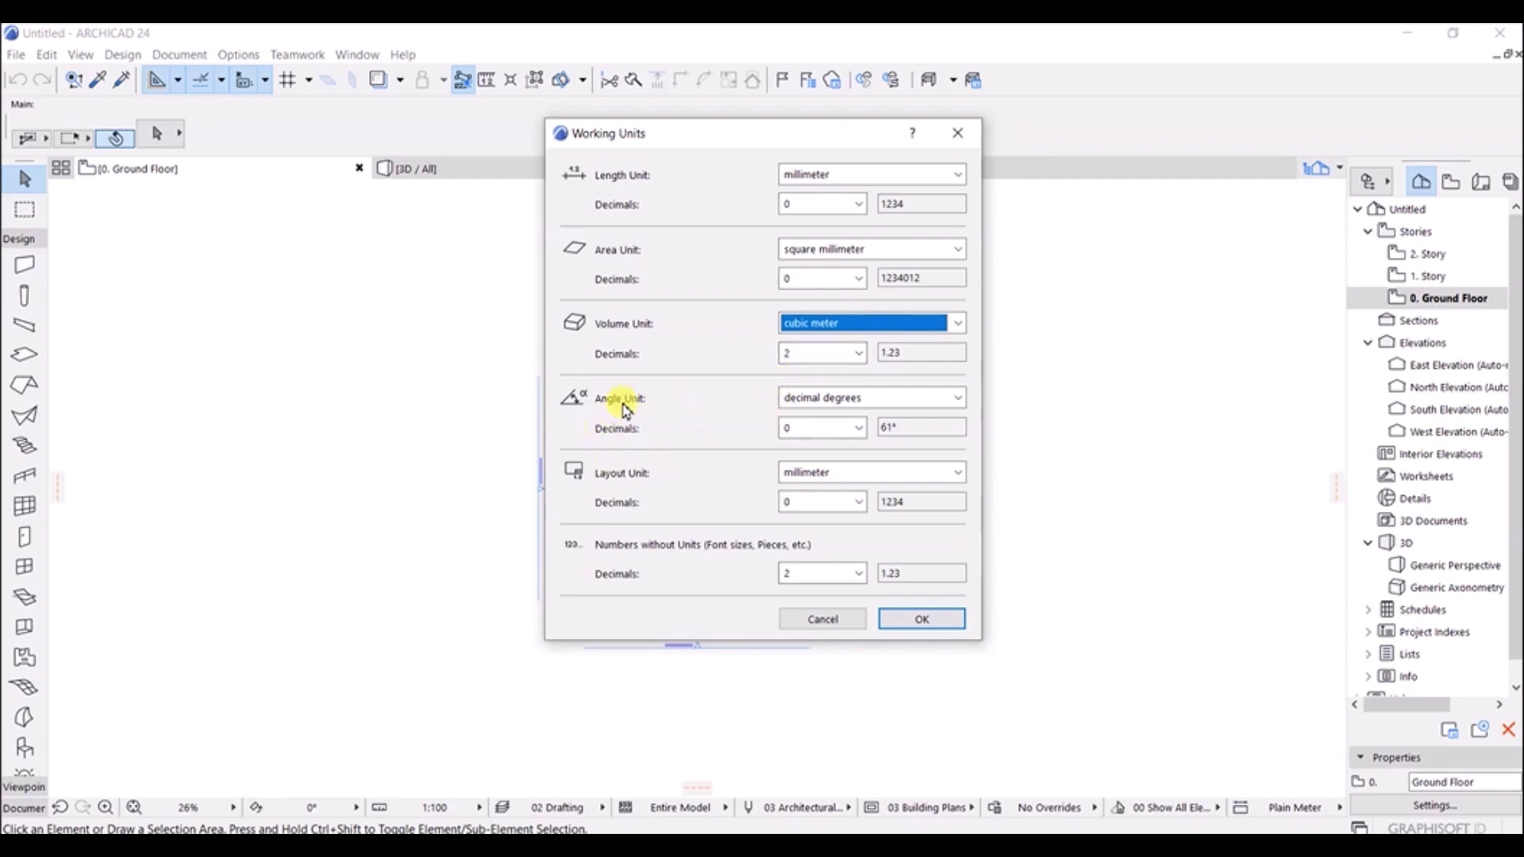
click(816, 397)
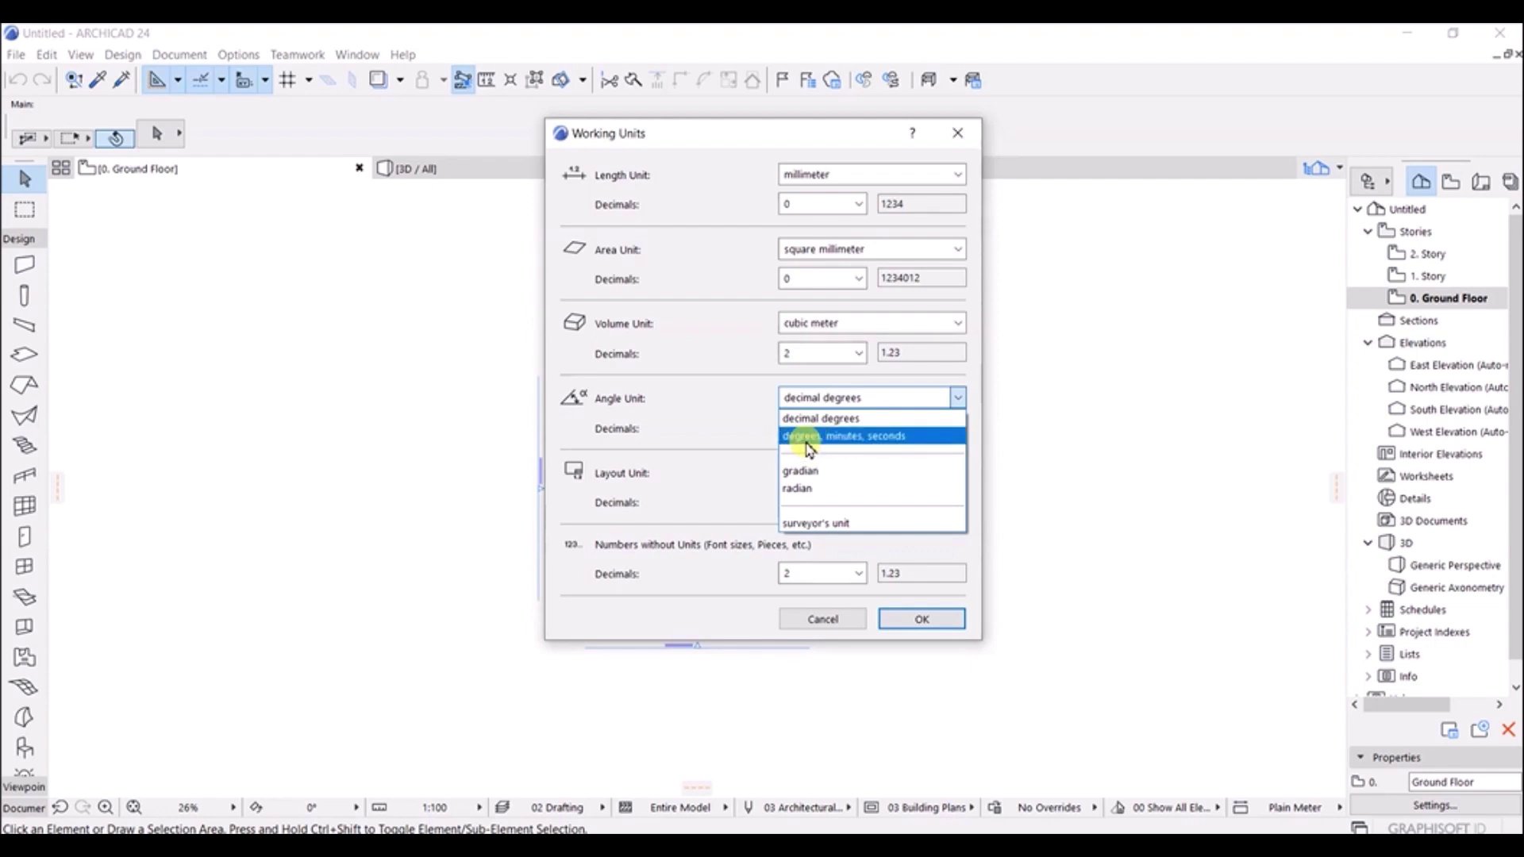
click(806, 404)
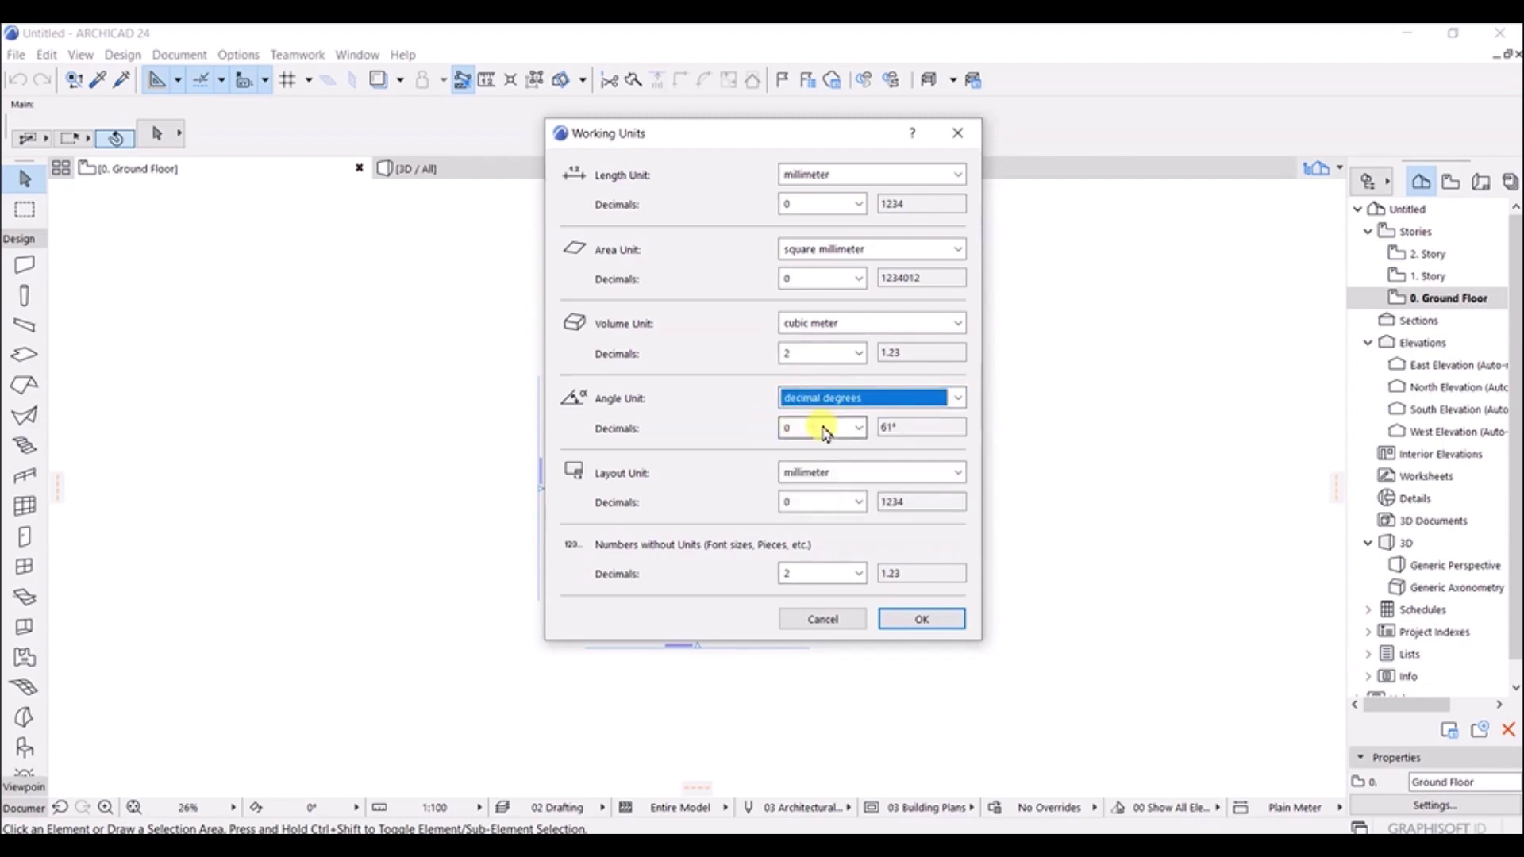
click(824, 431)
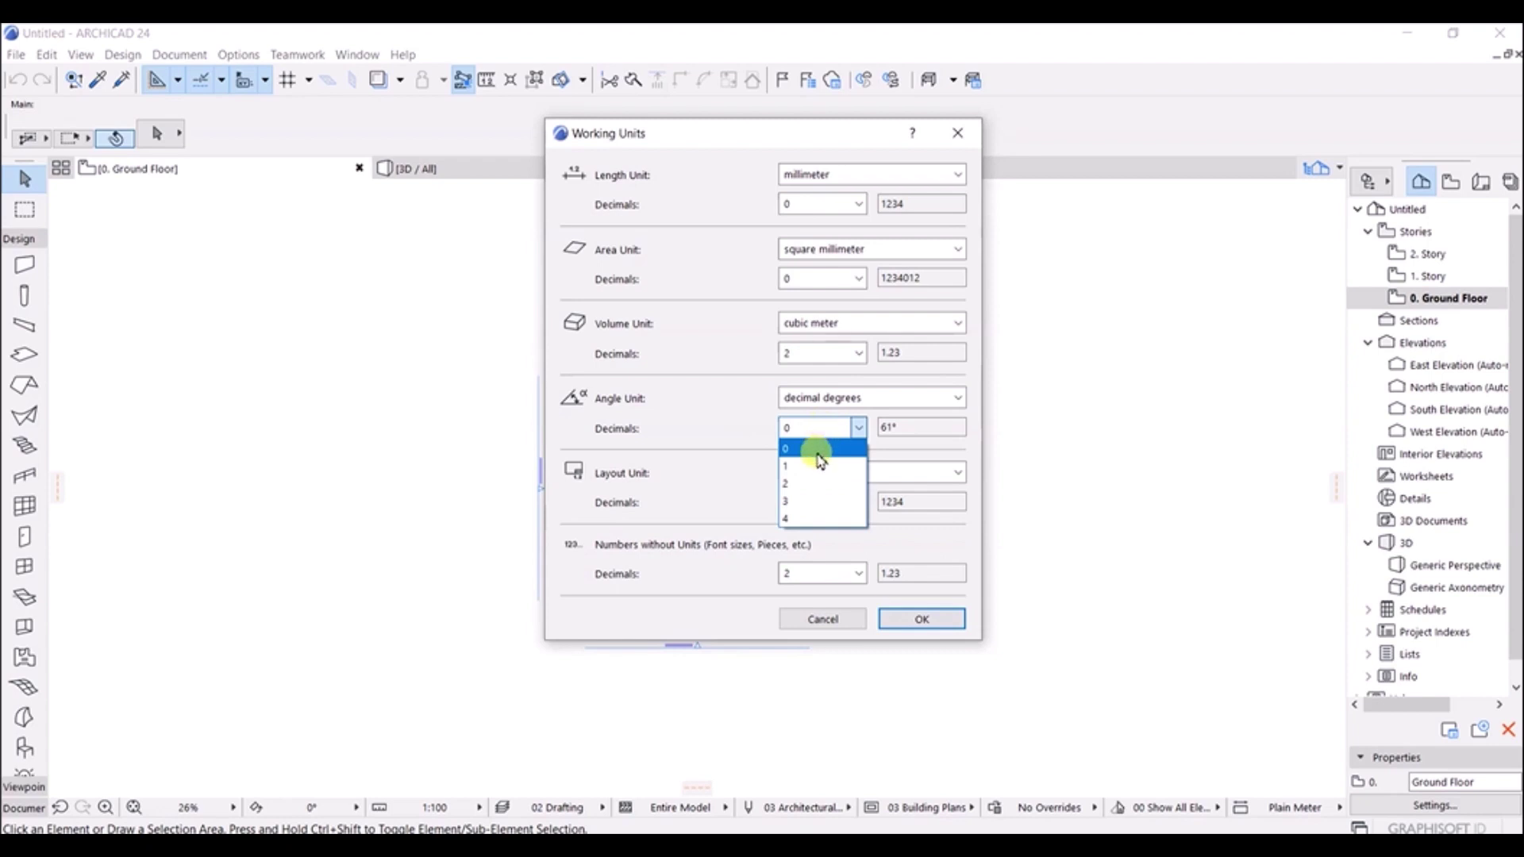
click(809, 484)
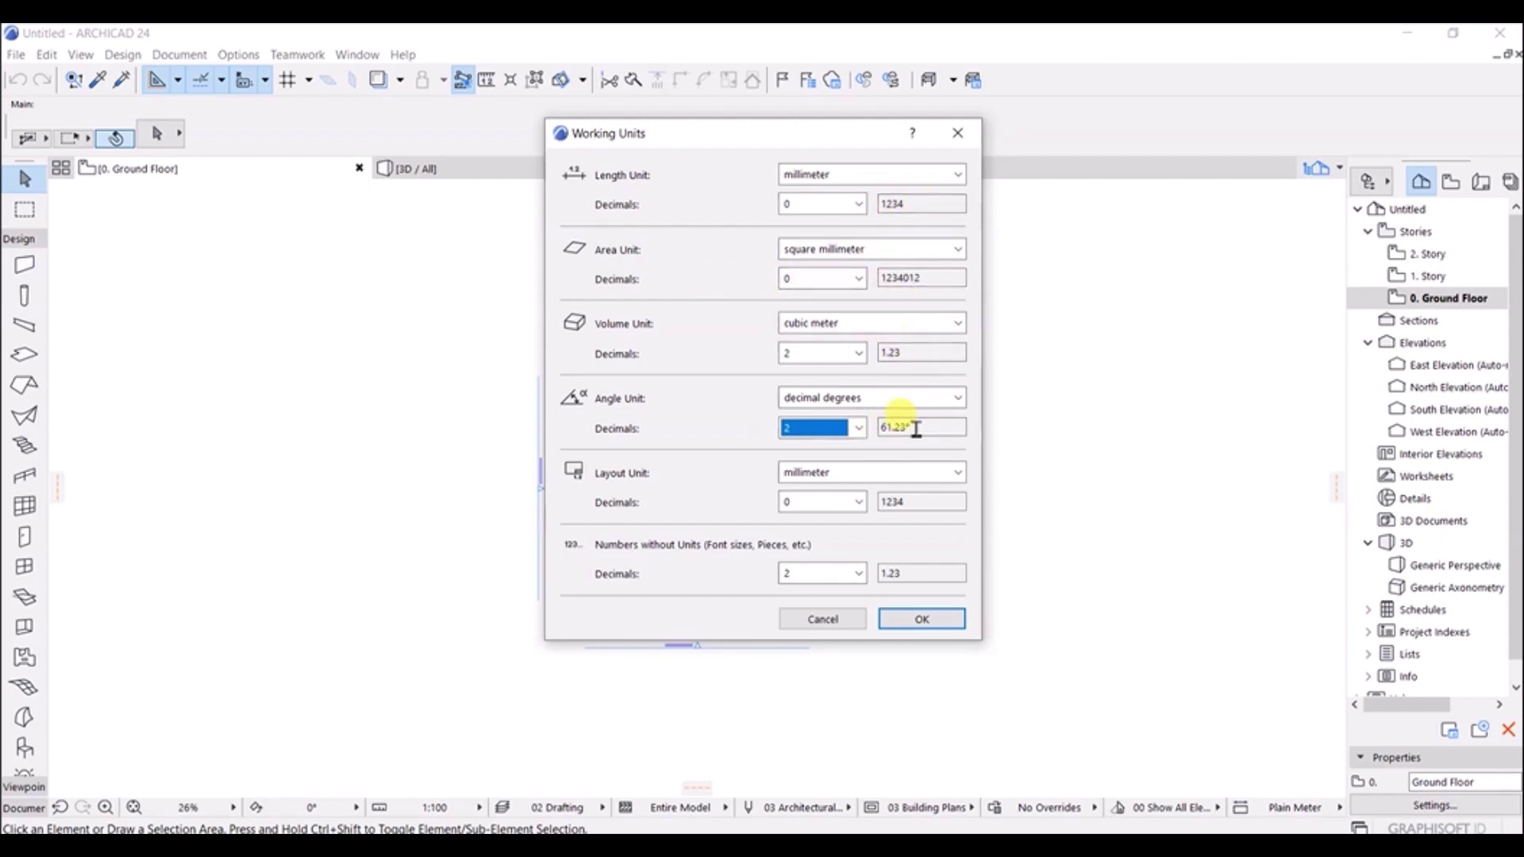
Keep the layout unit at millimeter and apply the Working Units settings.
click(840, 479)
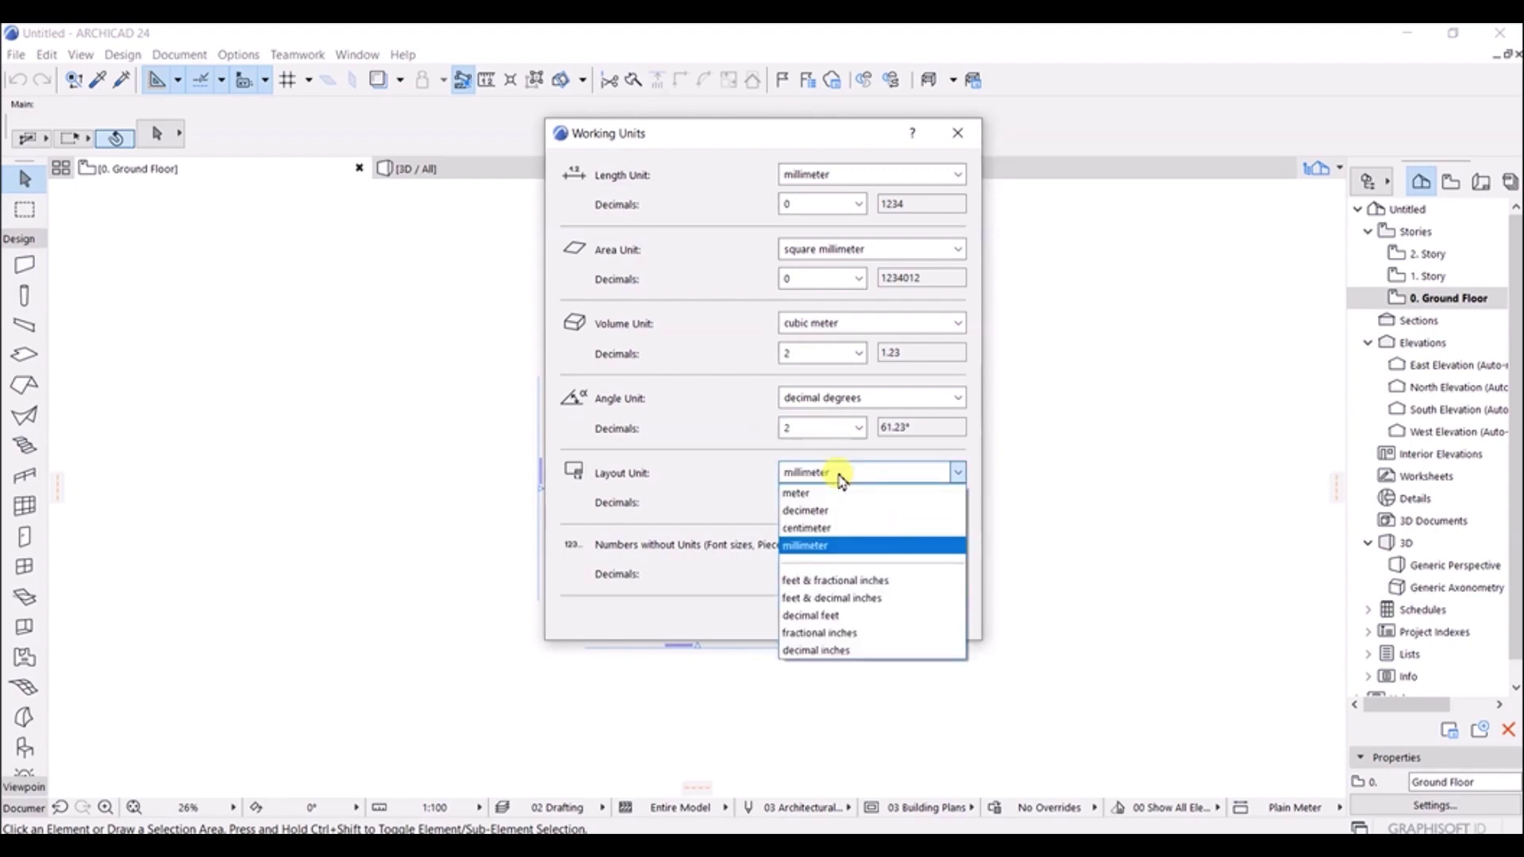
click(839, 474)
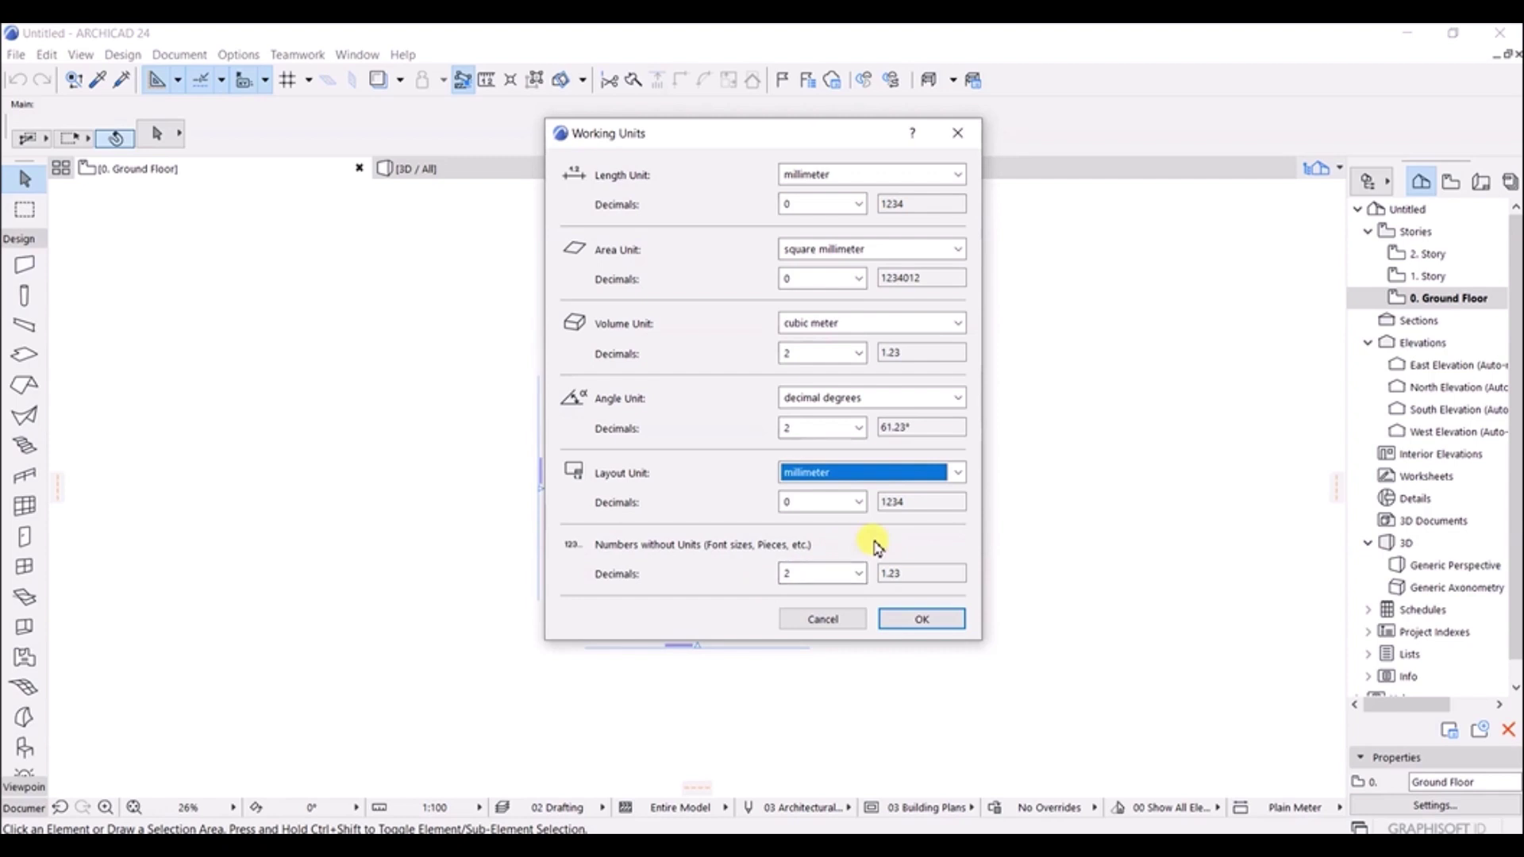
click(923, 619)
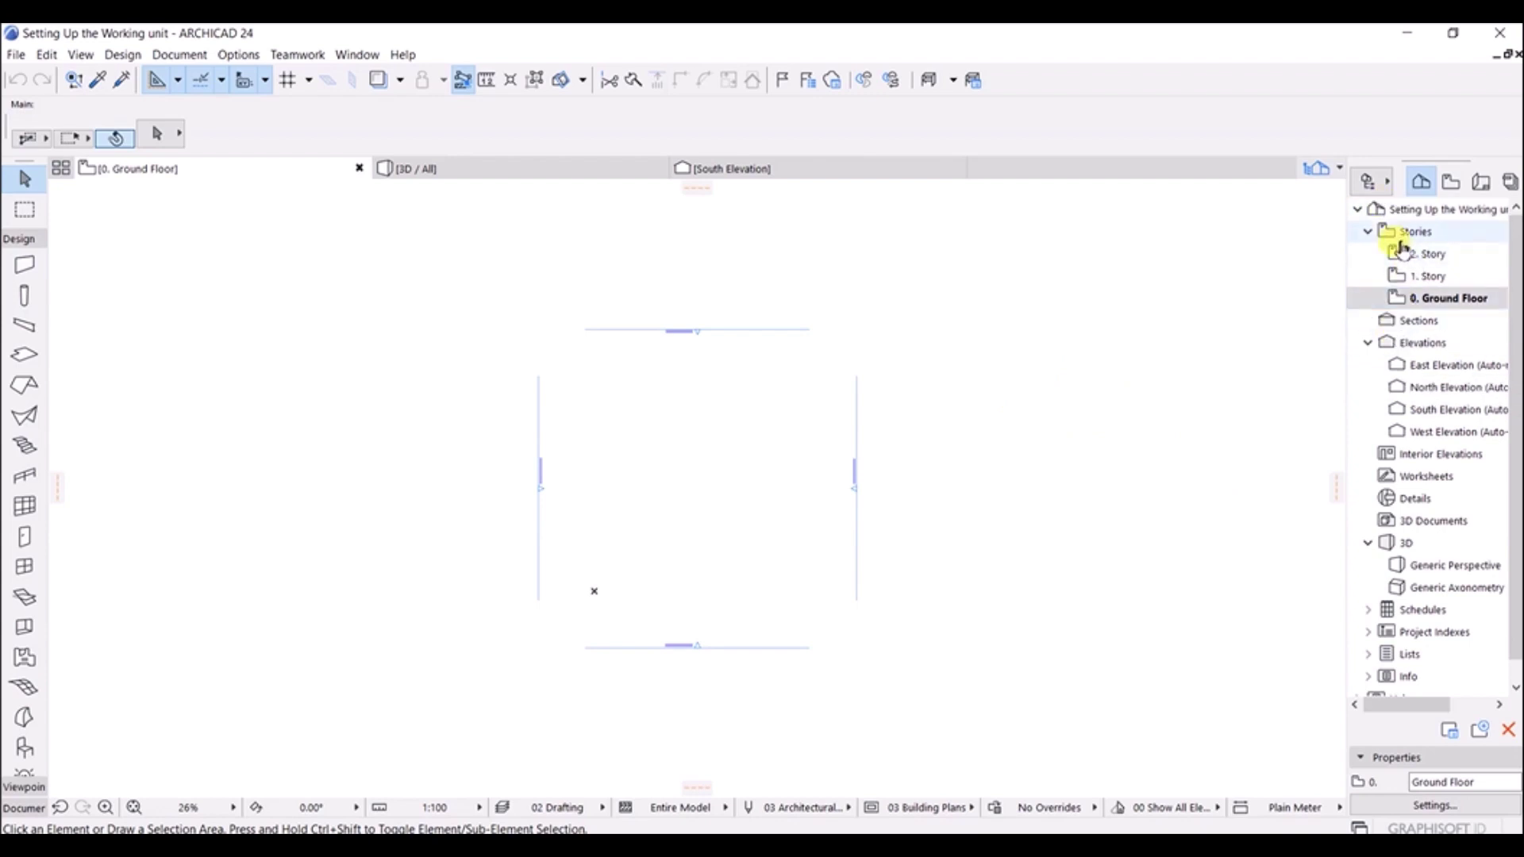
Hide the Navigator and show it again using the pop-up navigator.
click(1436, 302)
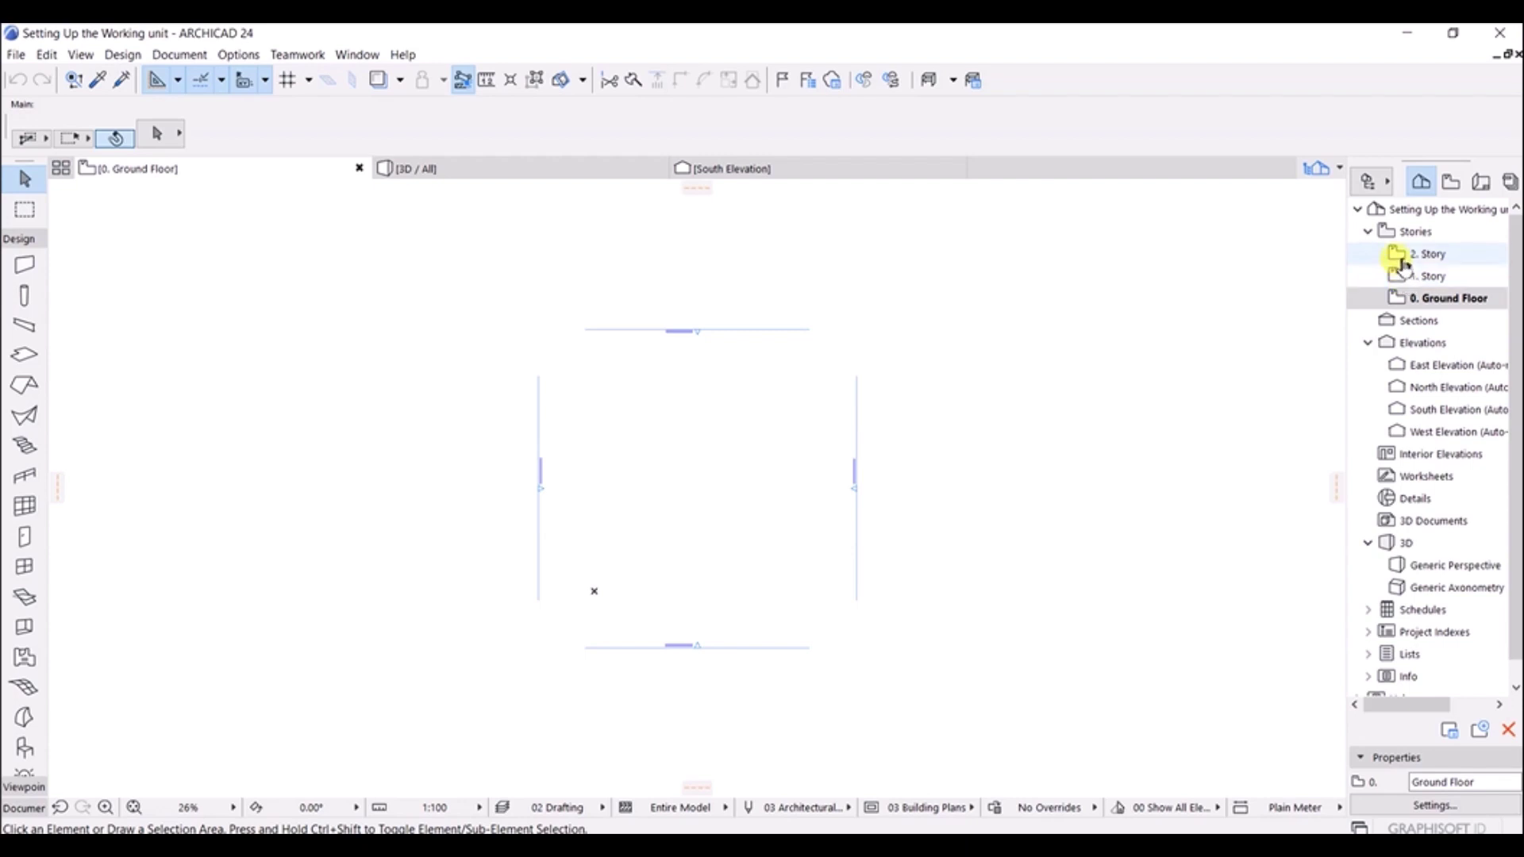
click(1390, 185)
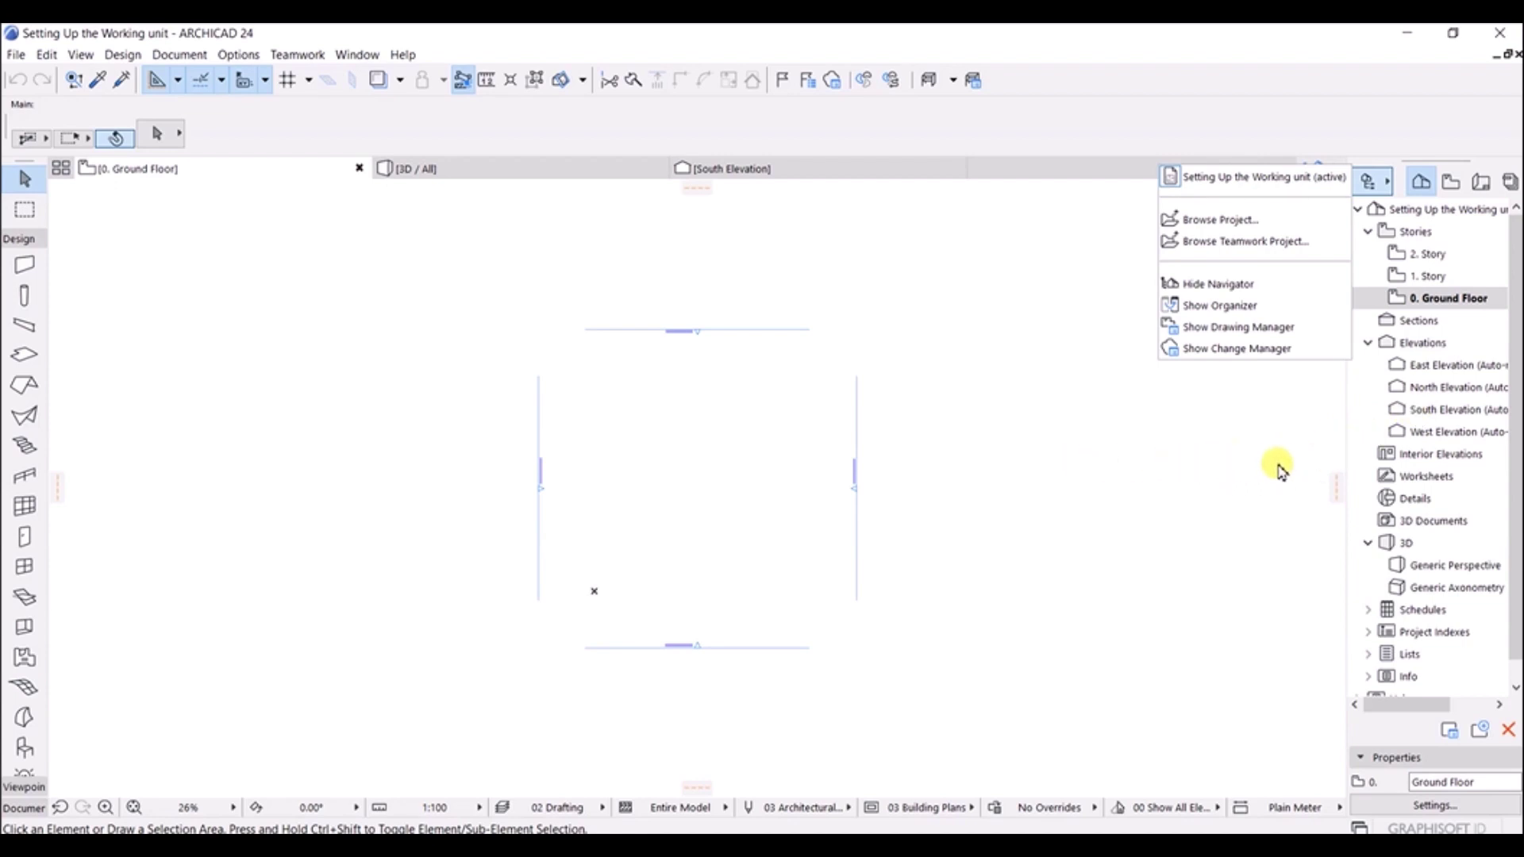
click(1239, 289)
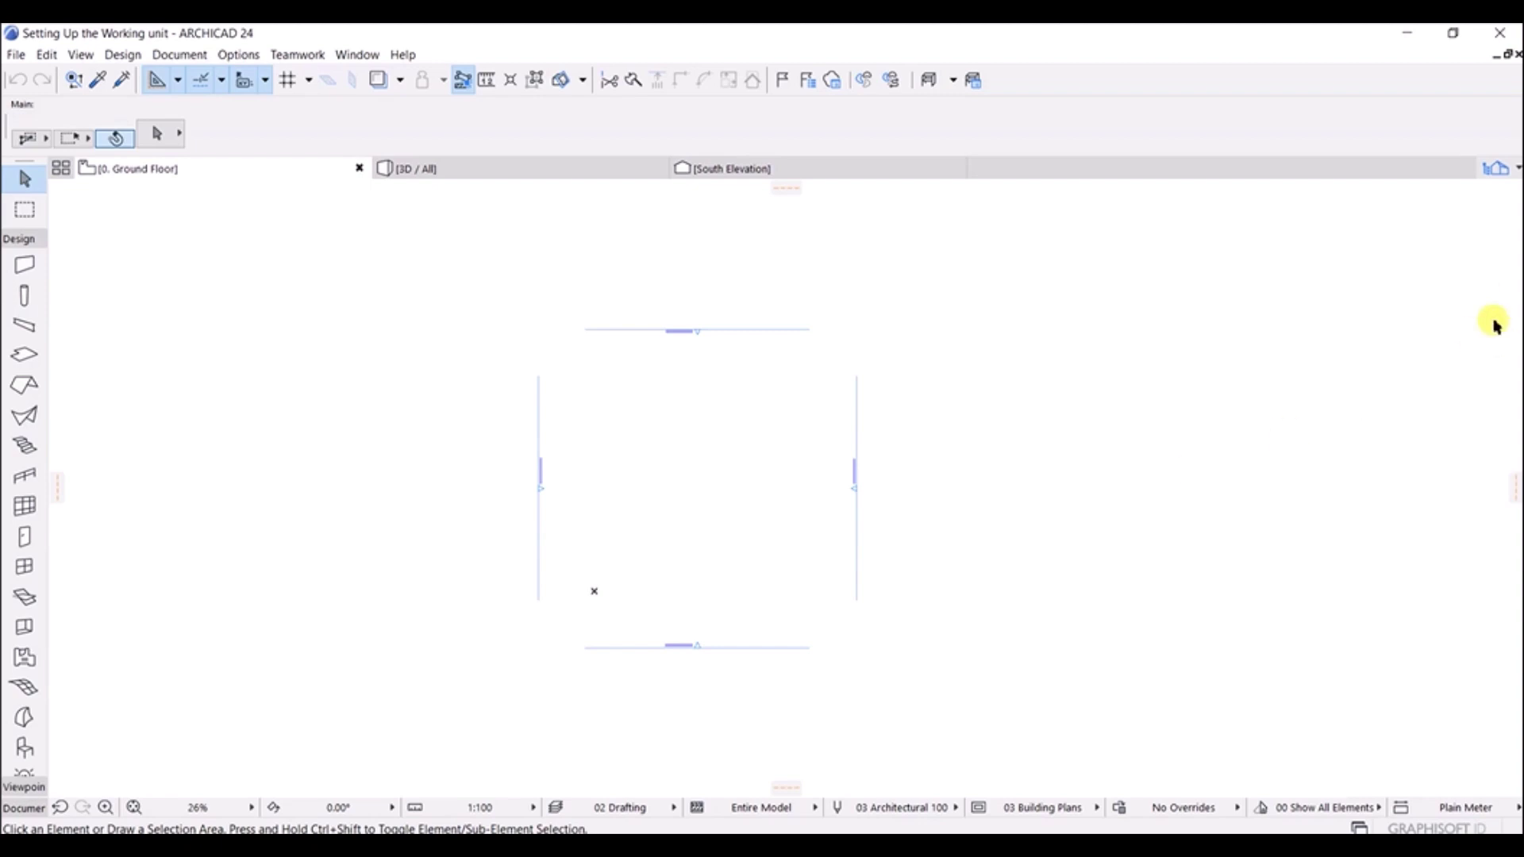
click(1516, 176)
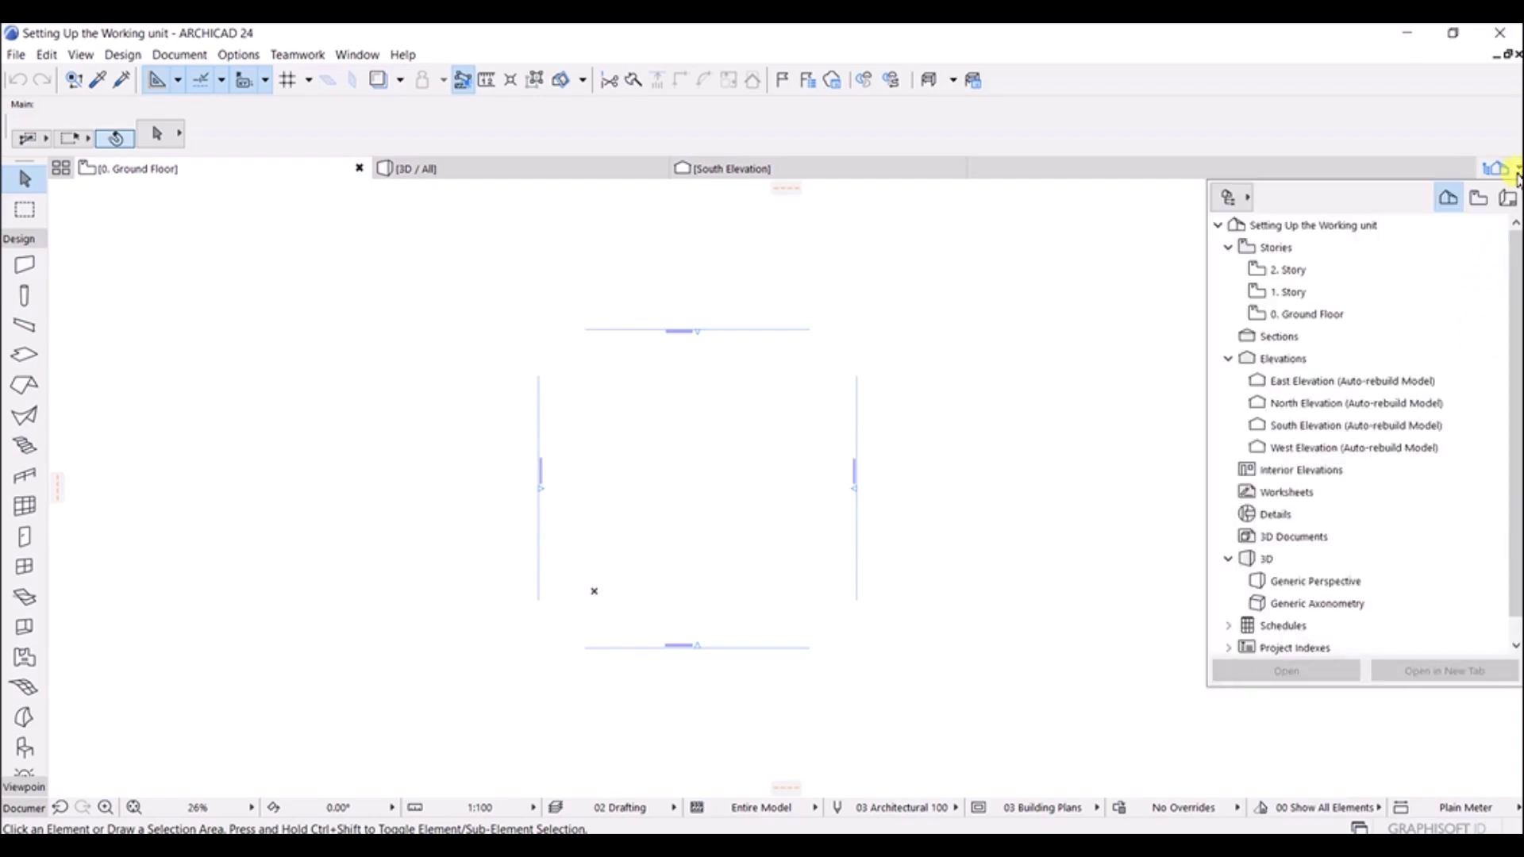
click(1246, 205)
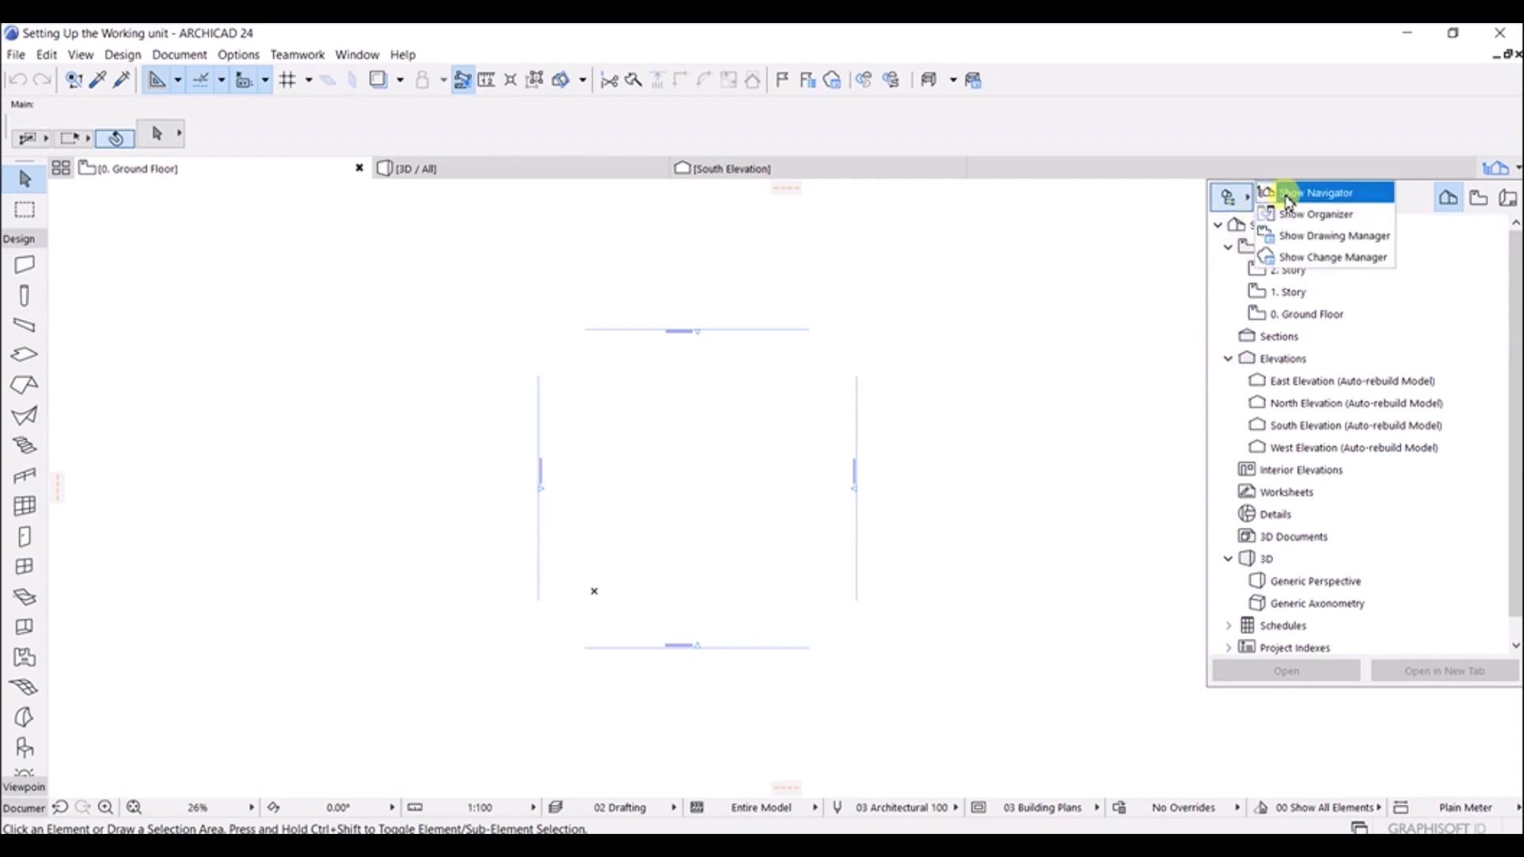
click(1278, 194)
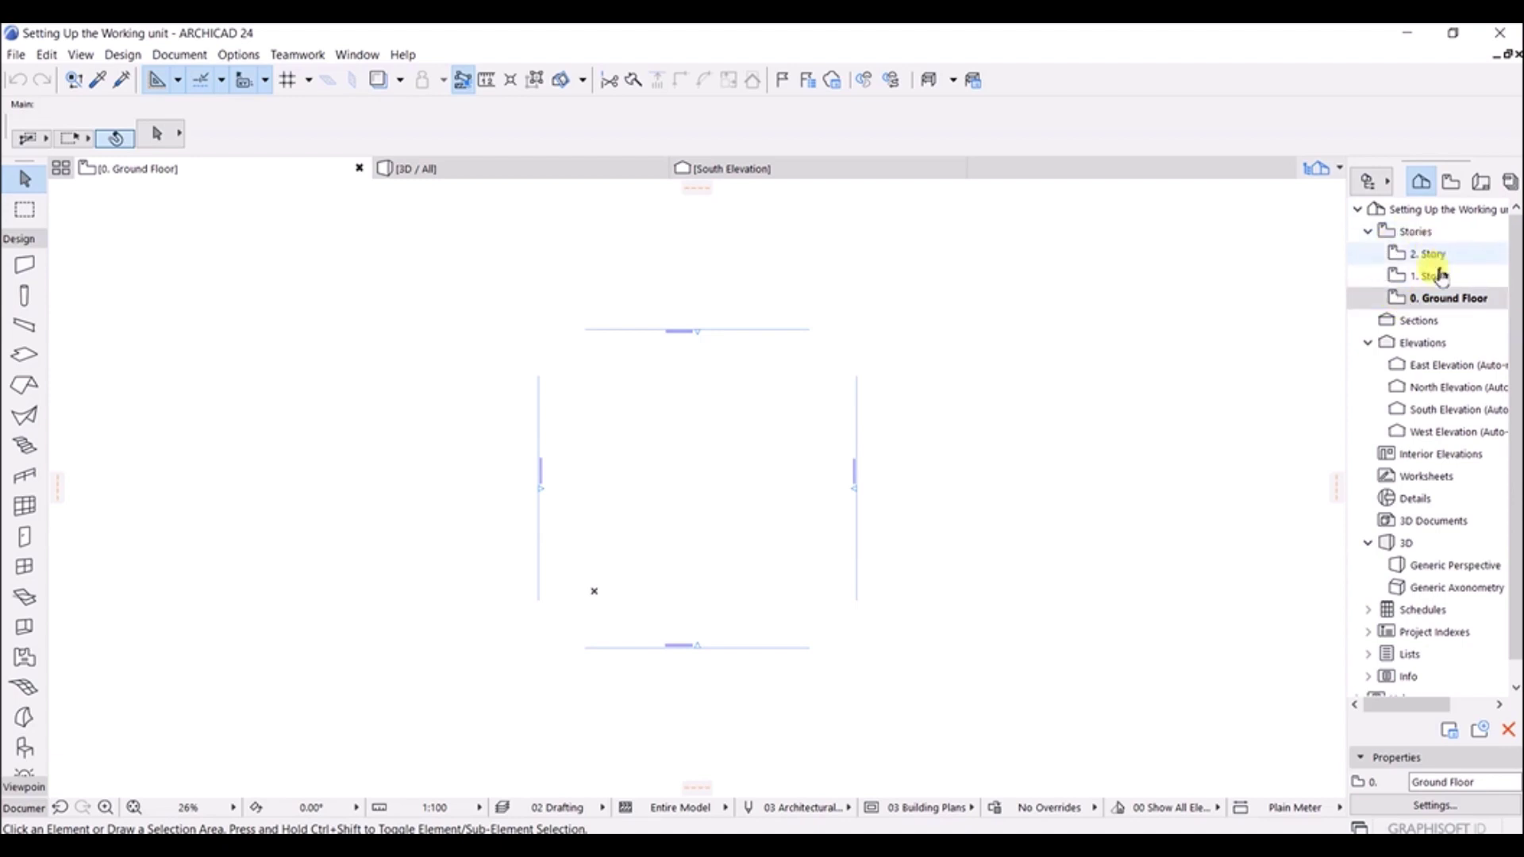
View the Story Settings from the Stories entry of the project map and close them without changes.
right_click(1401, 231)
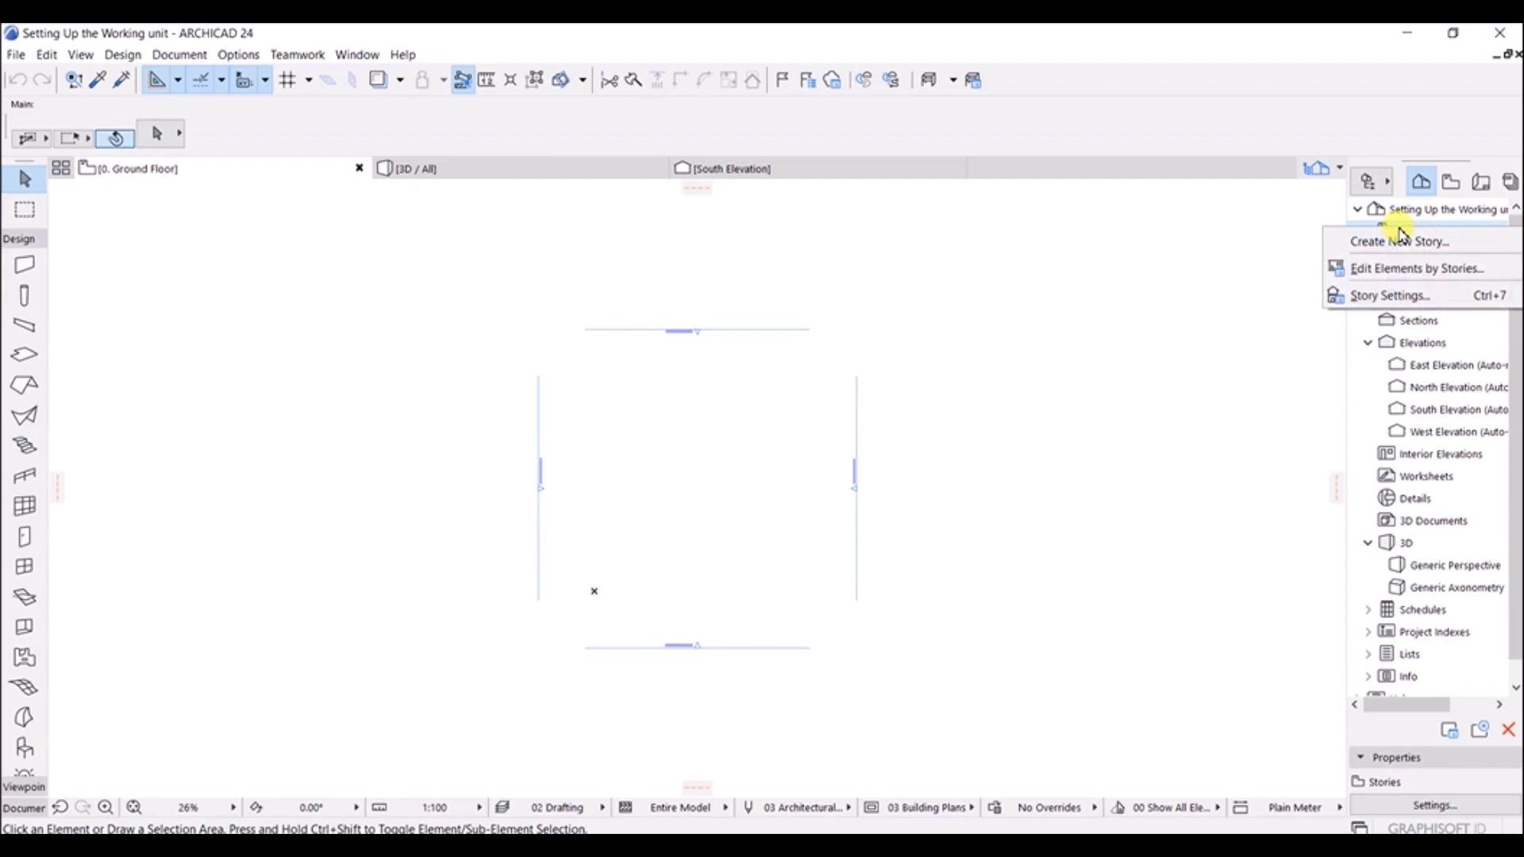
click(1381, 294)
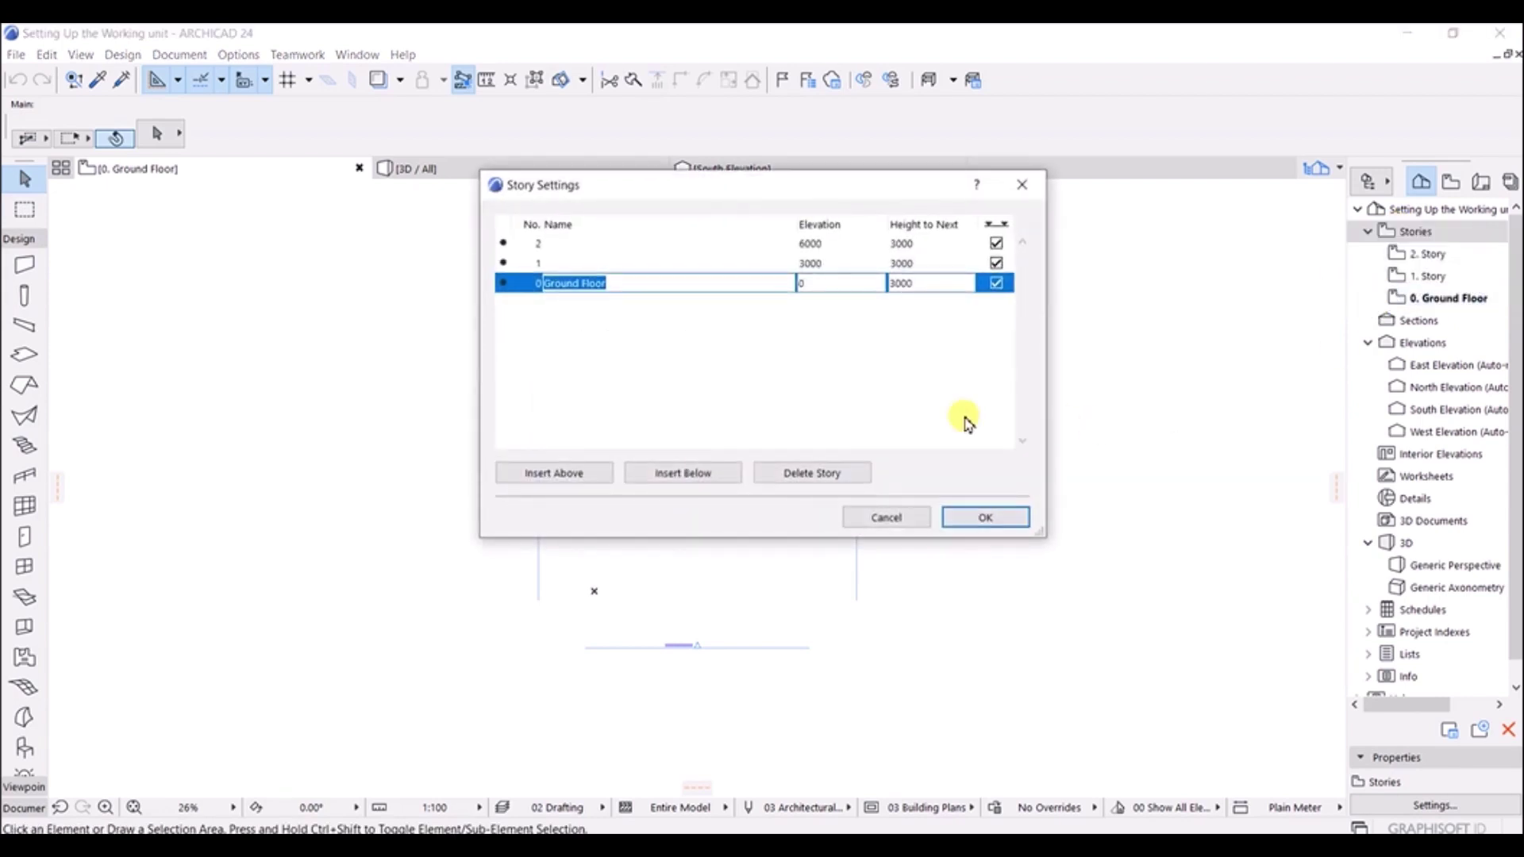
click(1024, 187)
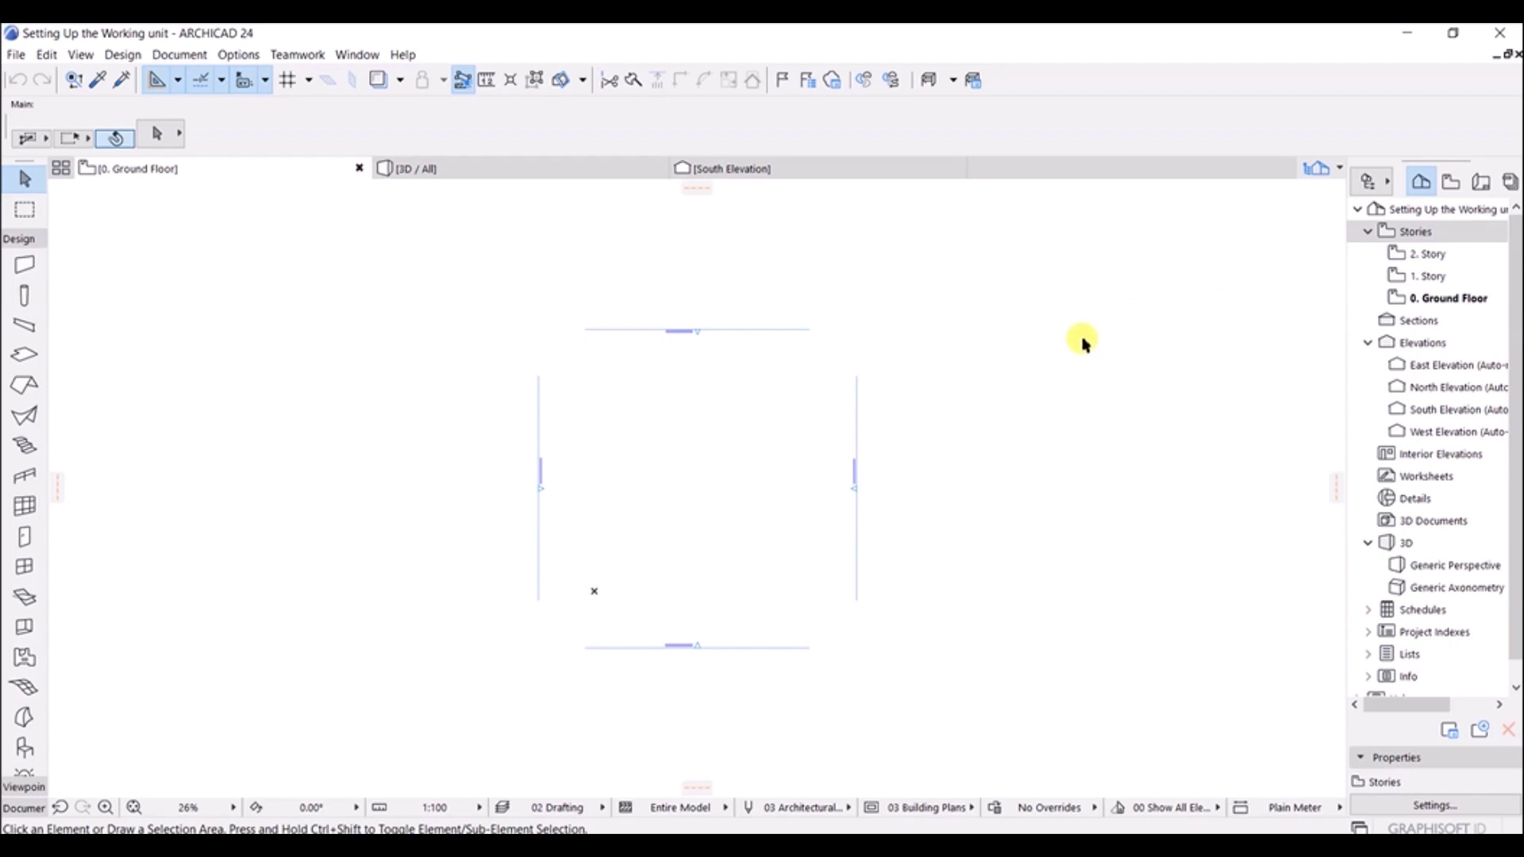
In Story Settings, name story 1 "First Floor" and story 2 "Roof Level".
key(ctrl+7)
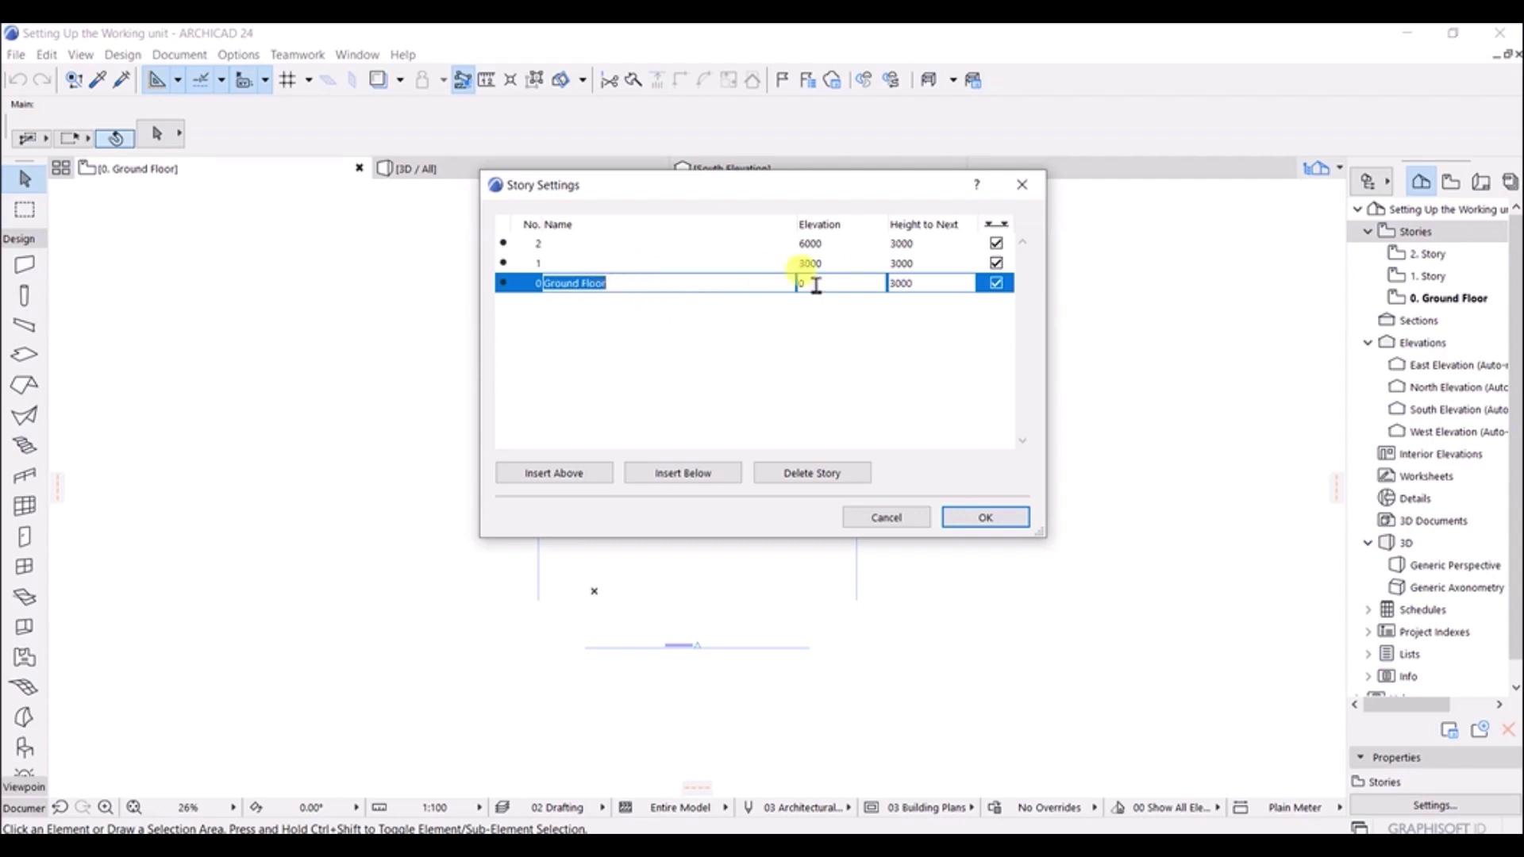
click(631, 268)
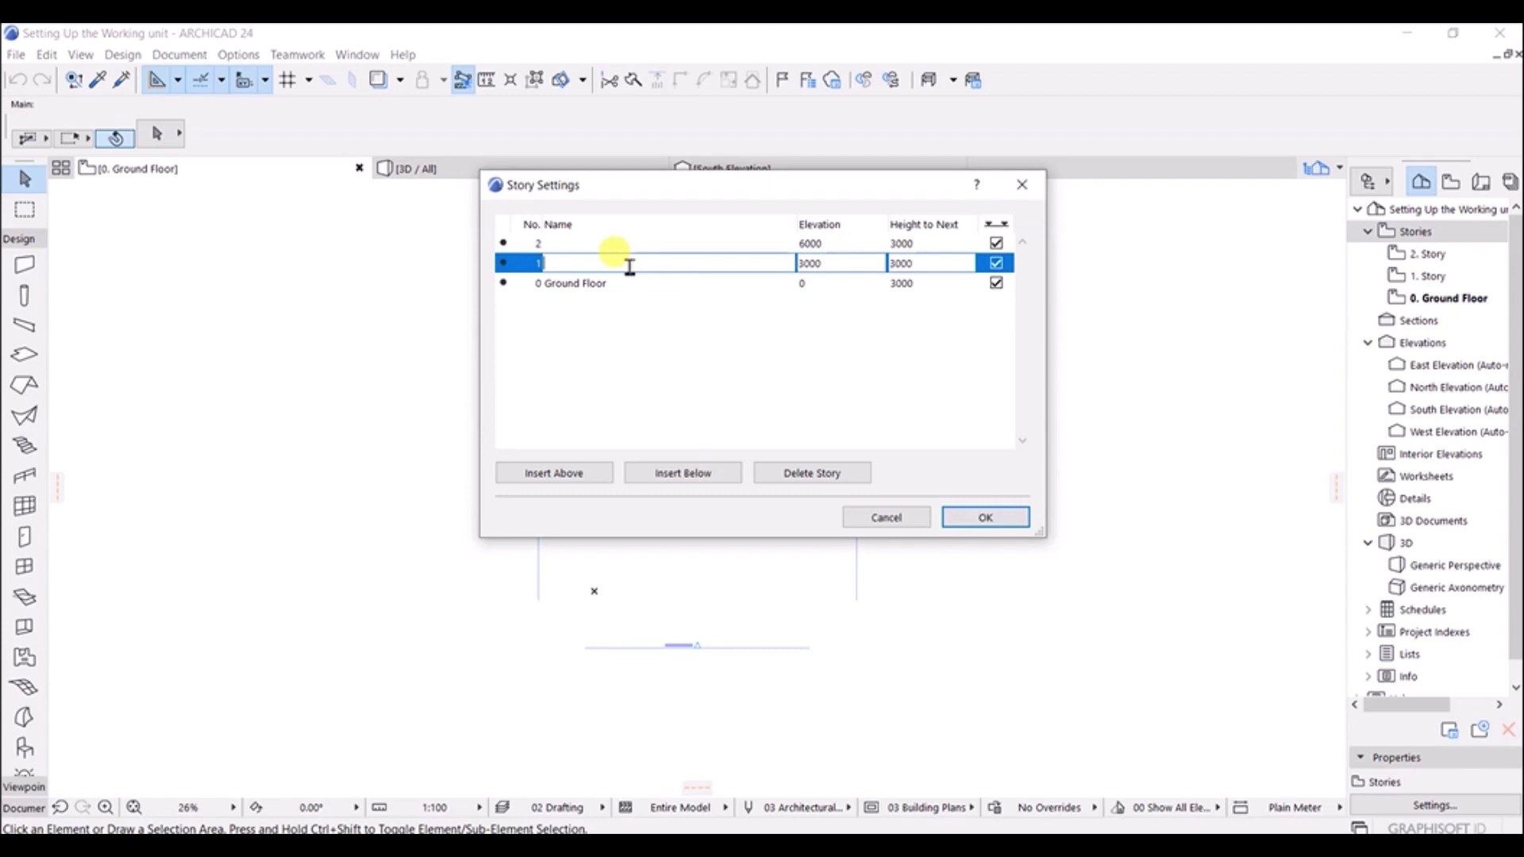
text(First Floor)
click(581, 244)
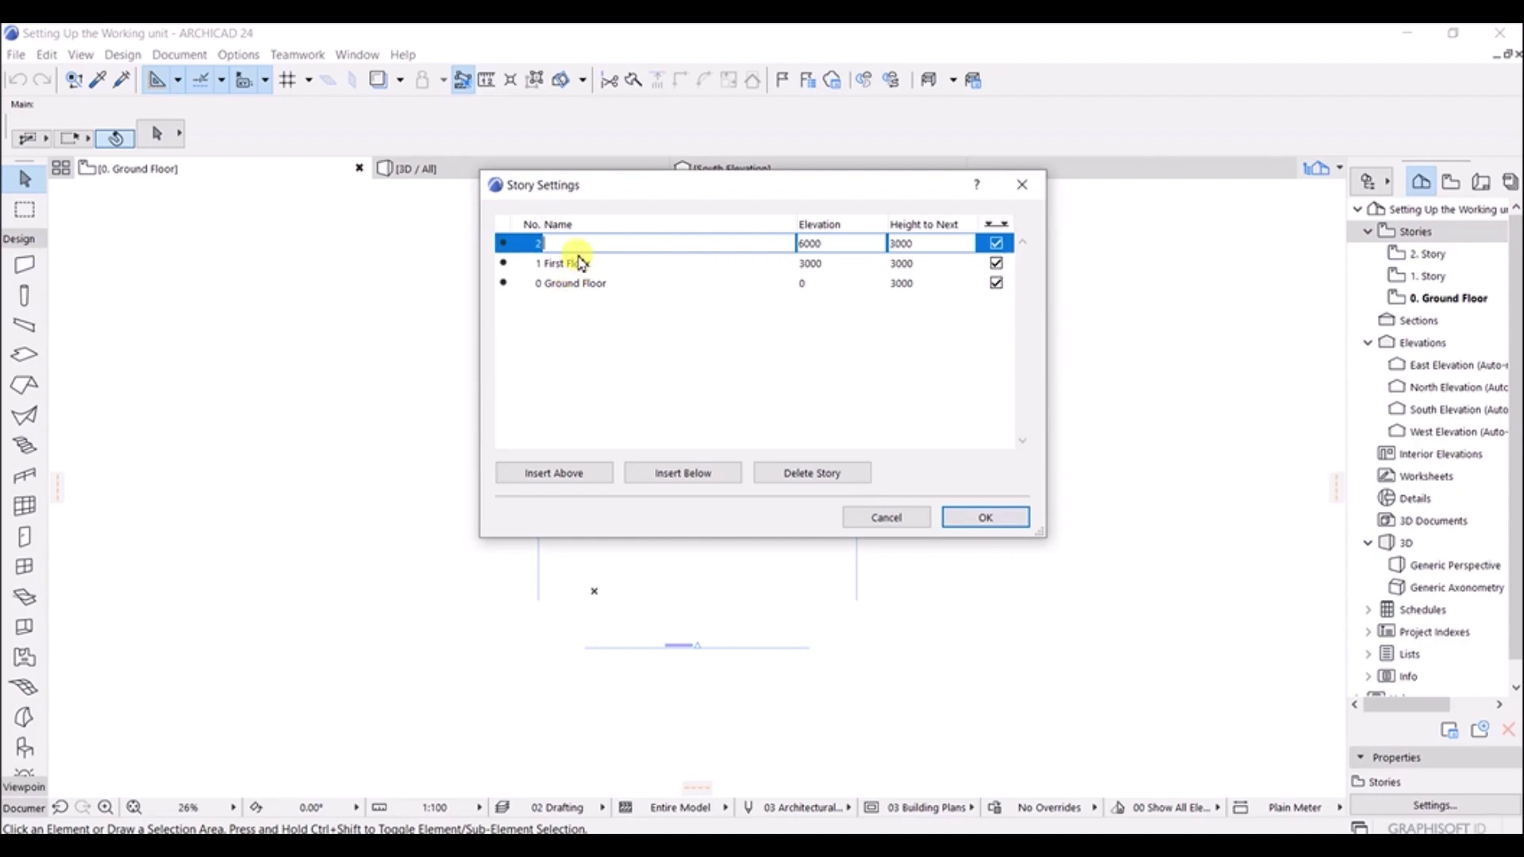
text(Roof Level)
Insert a new story below the Ground Floor and name it "Basement".
click(566, 286)
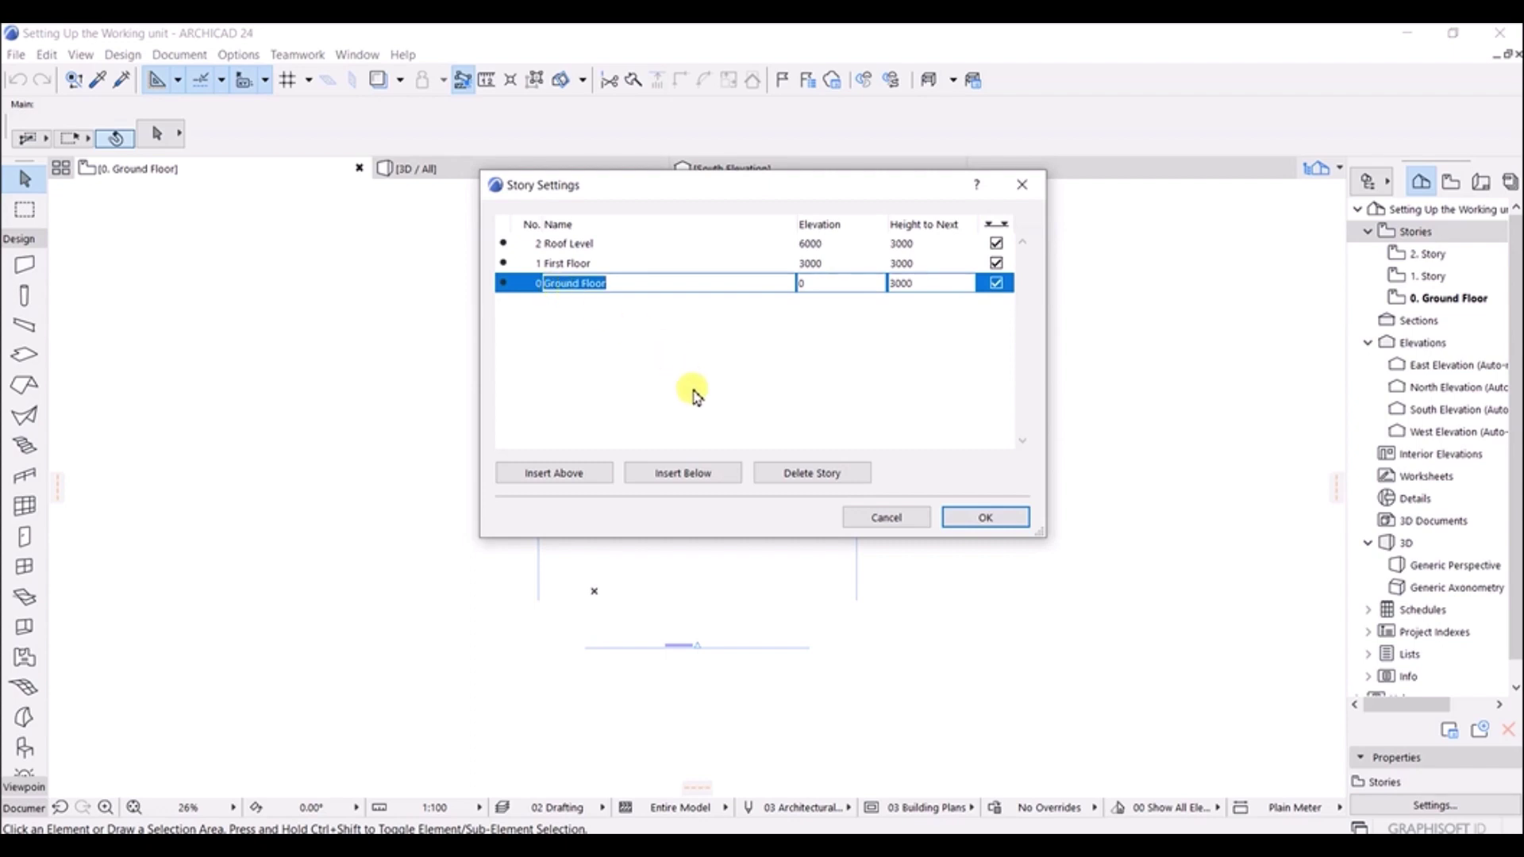
click(686, 472)
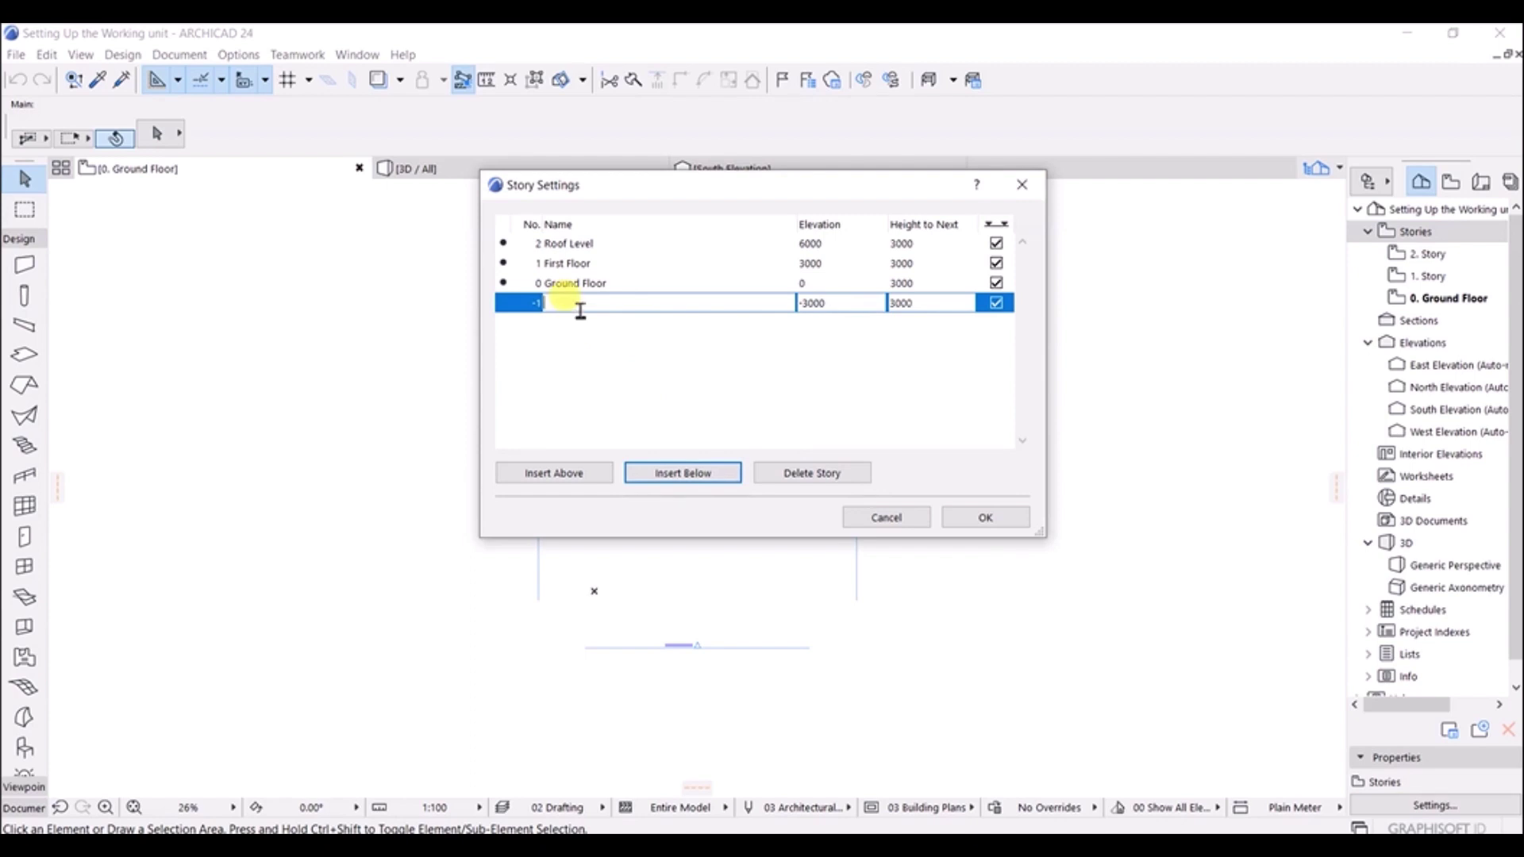
text(Basement)
Insert two unnamed stories below the Basement, plus another one above the lowest of them.
click(667, 474)
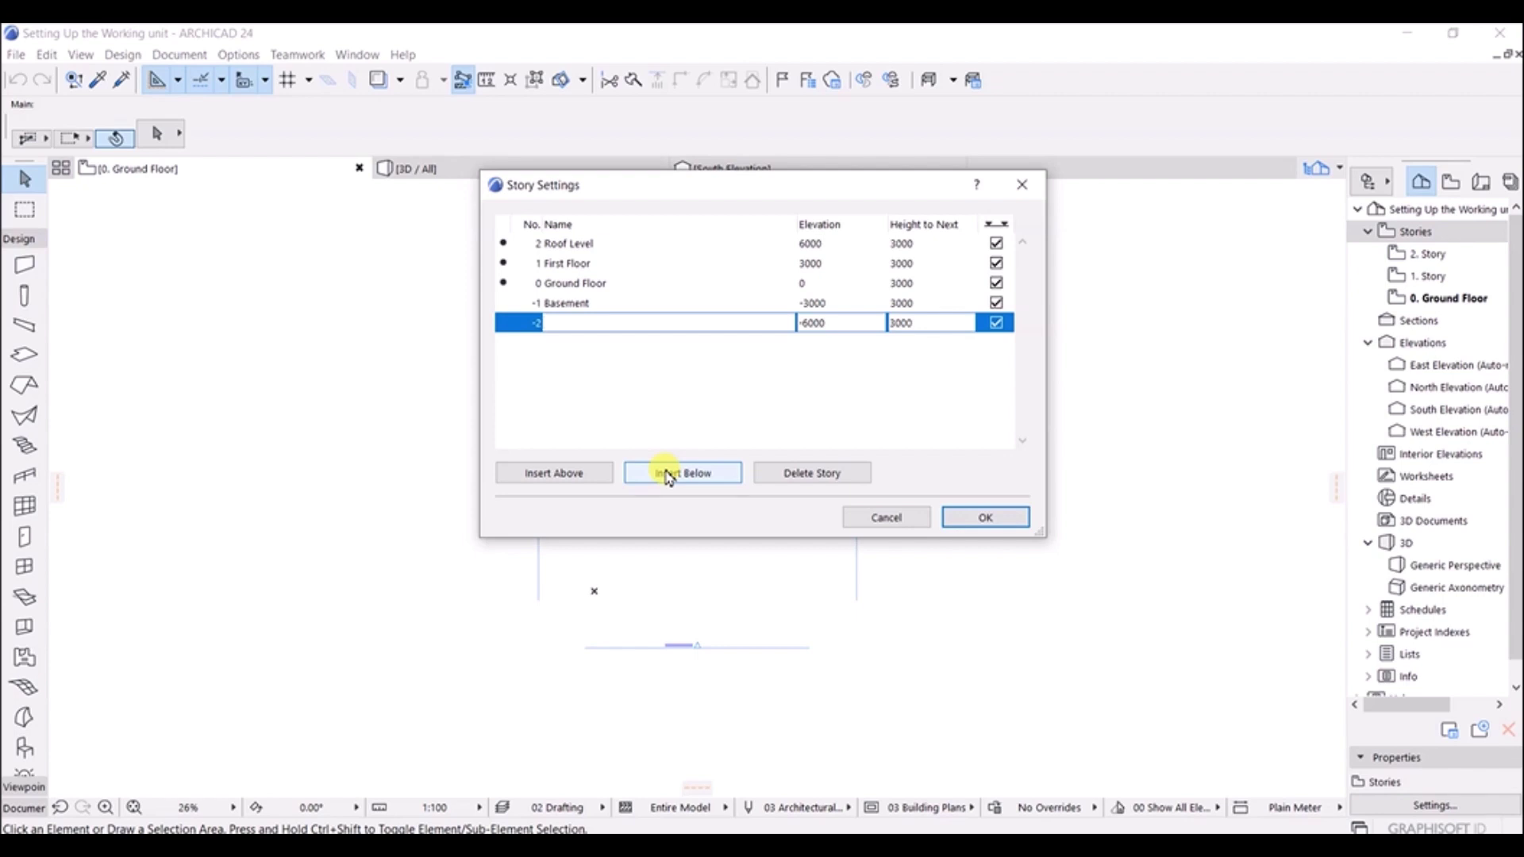
click(666, 474)
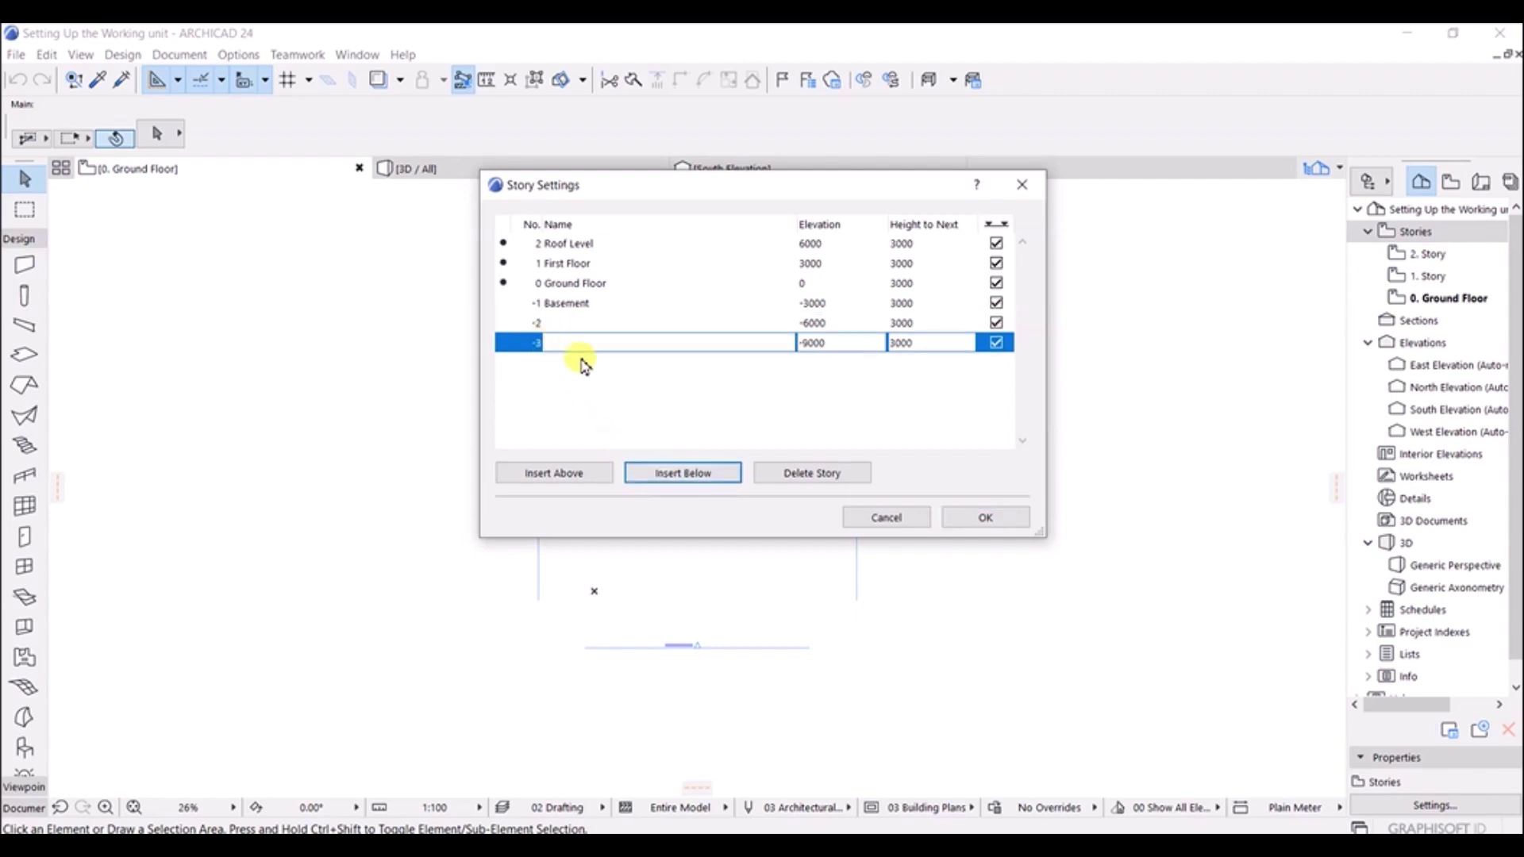
click(577, 481)
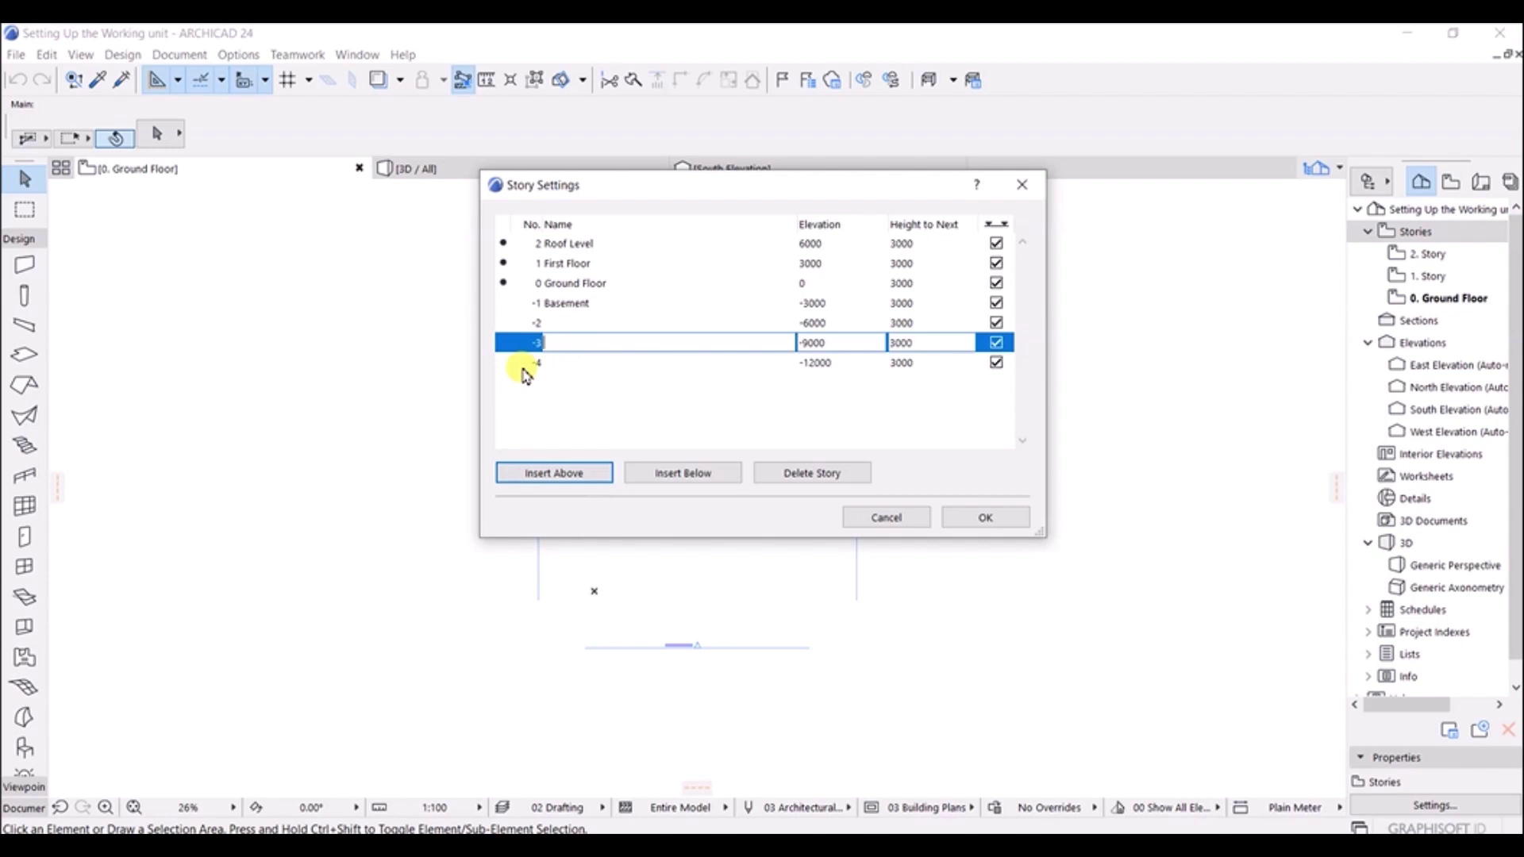
Delete the three unnamed stories below the Basement.
click(517, 342)
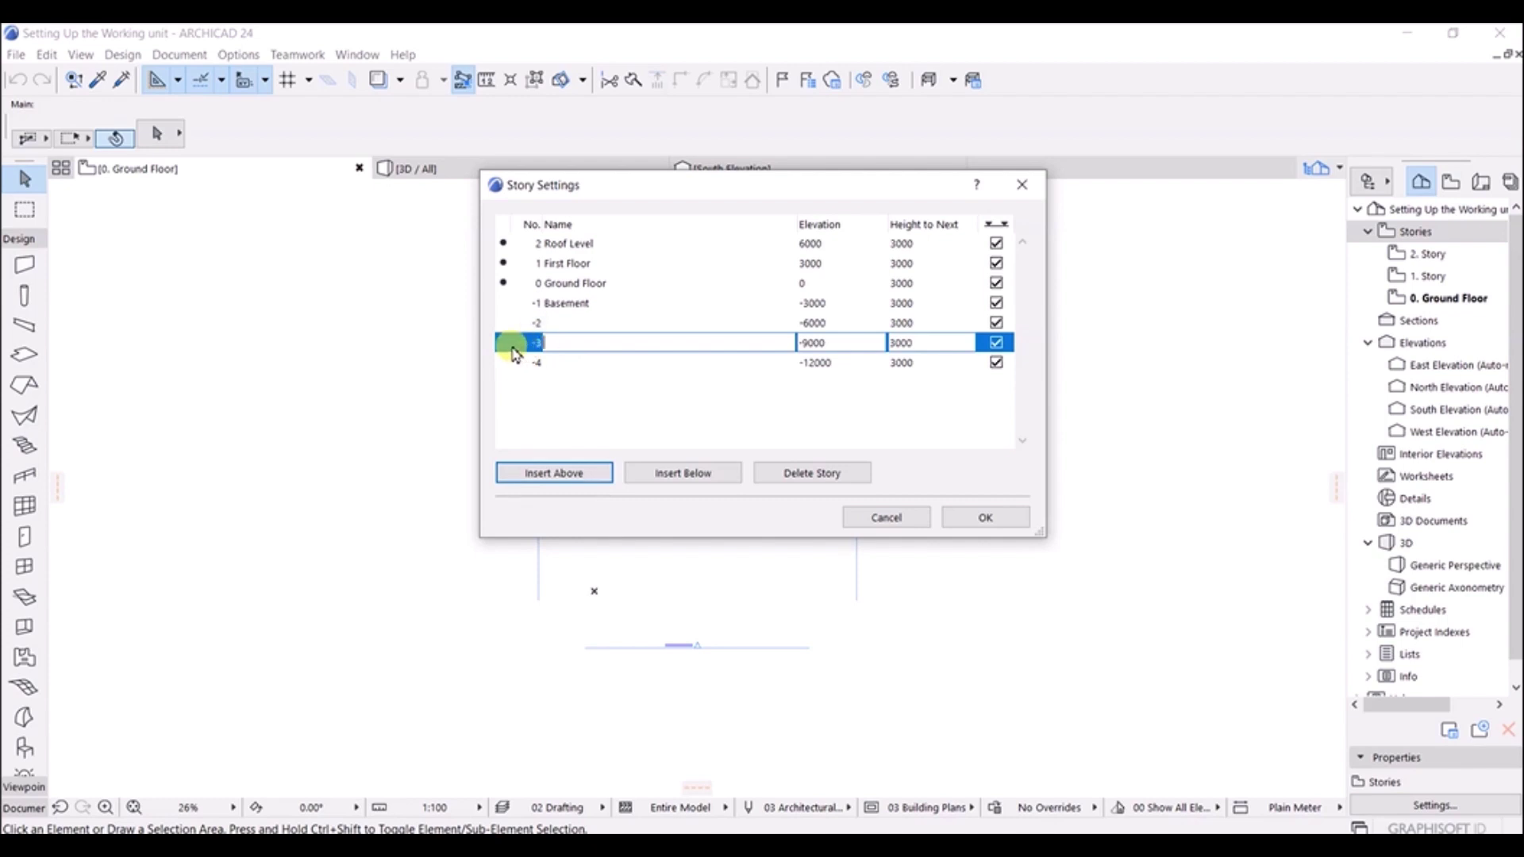
click(795, 473)
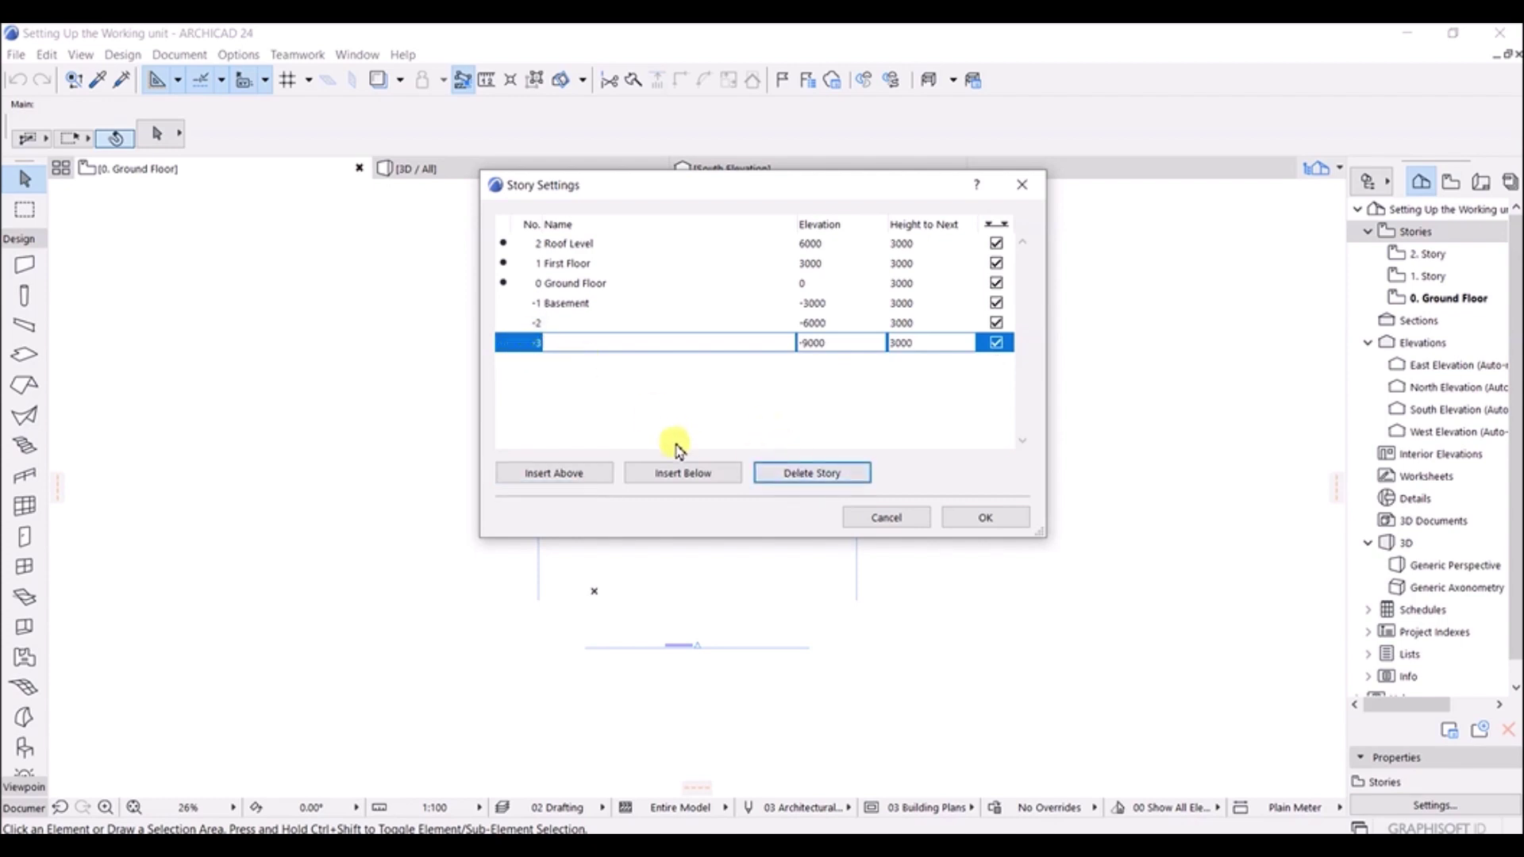
click(786, 475)
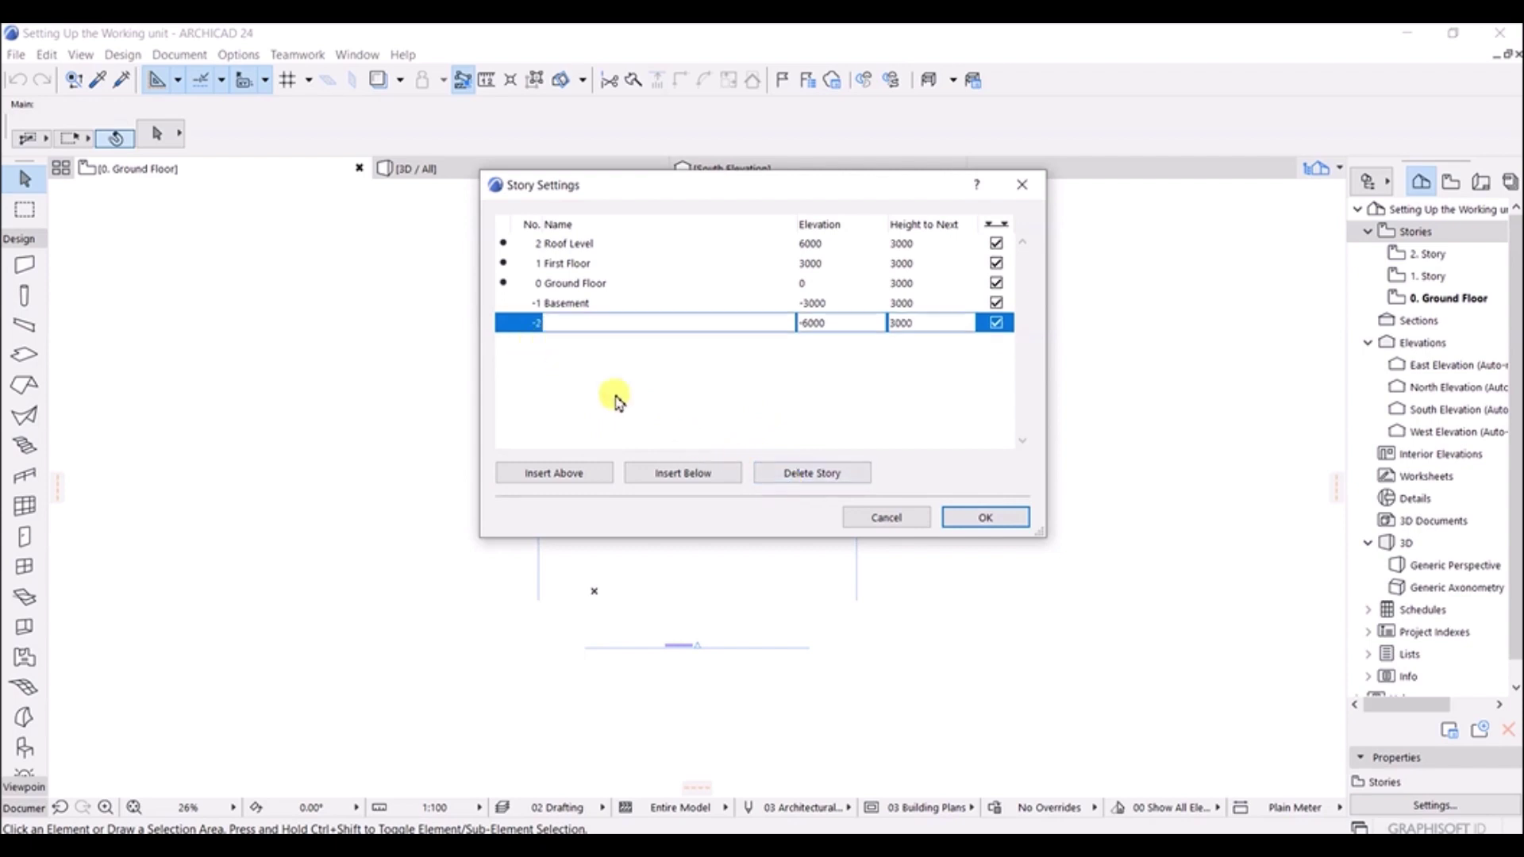
click(798, 475)
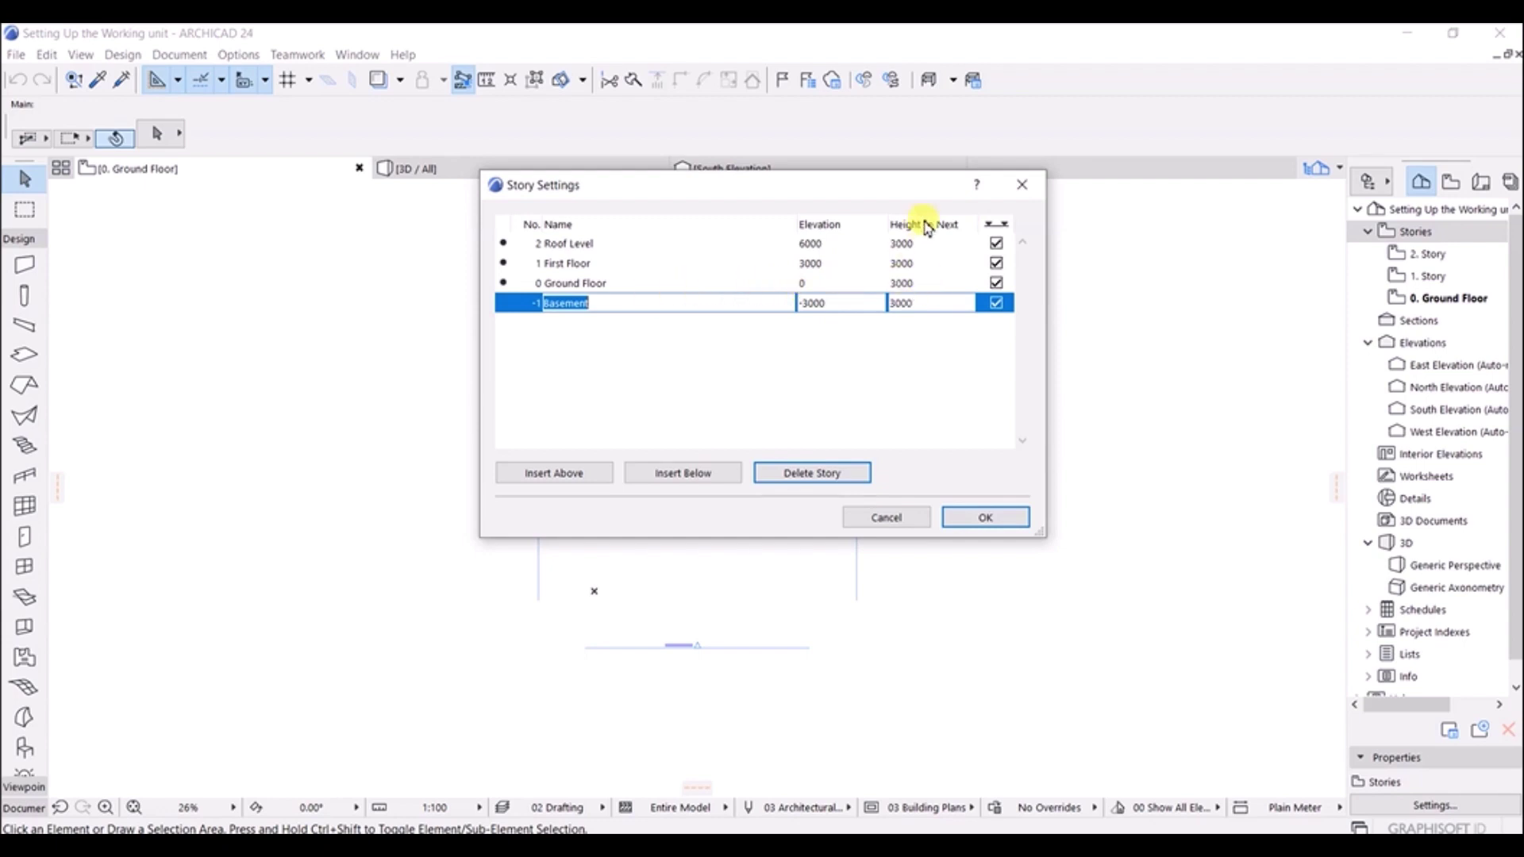
Set the Ground Floor's height to next story to 3740 mm.
click(905, 283)
click(903, 283)
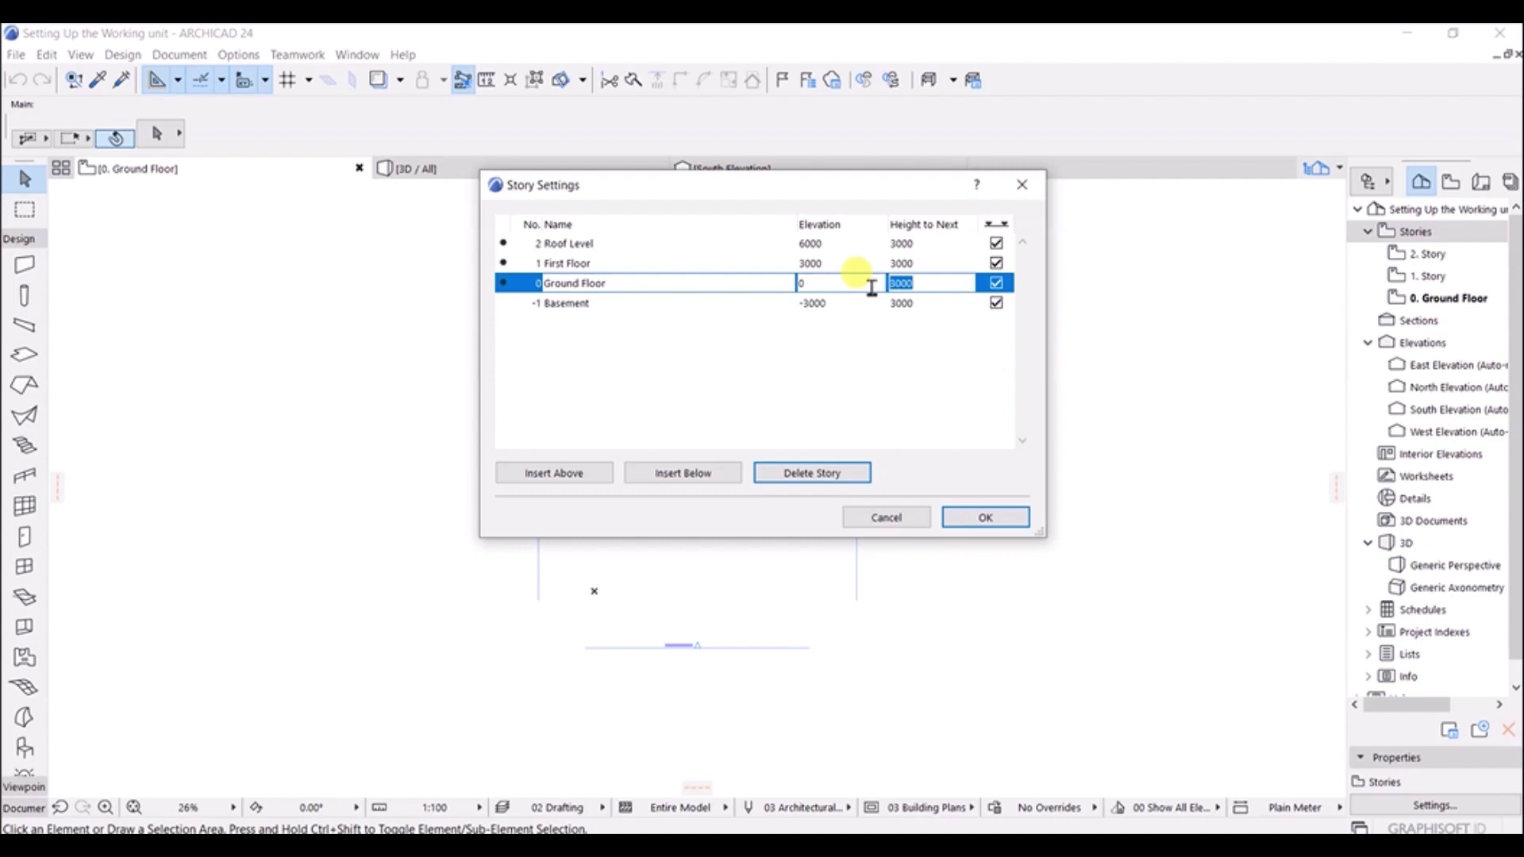
text(3740)
click(822, 283)
click(937, 283)
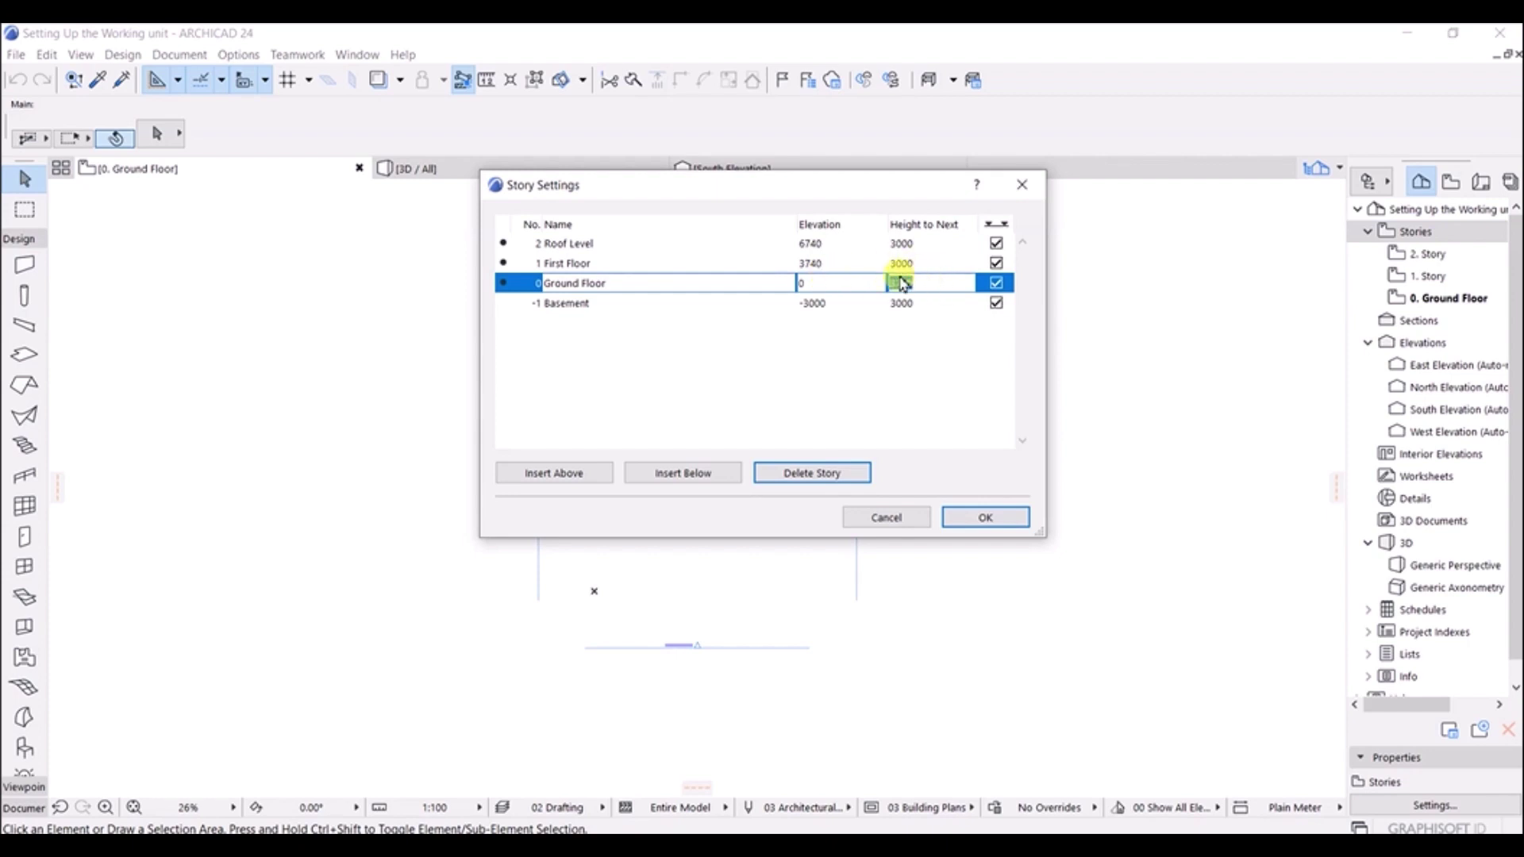
Set the Roof Level's elevation to 6660 mm.
click(832, 266)
click(832, 266)
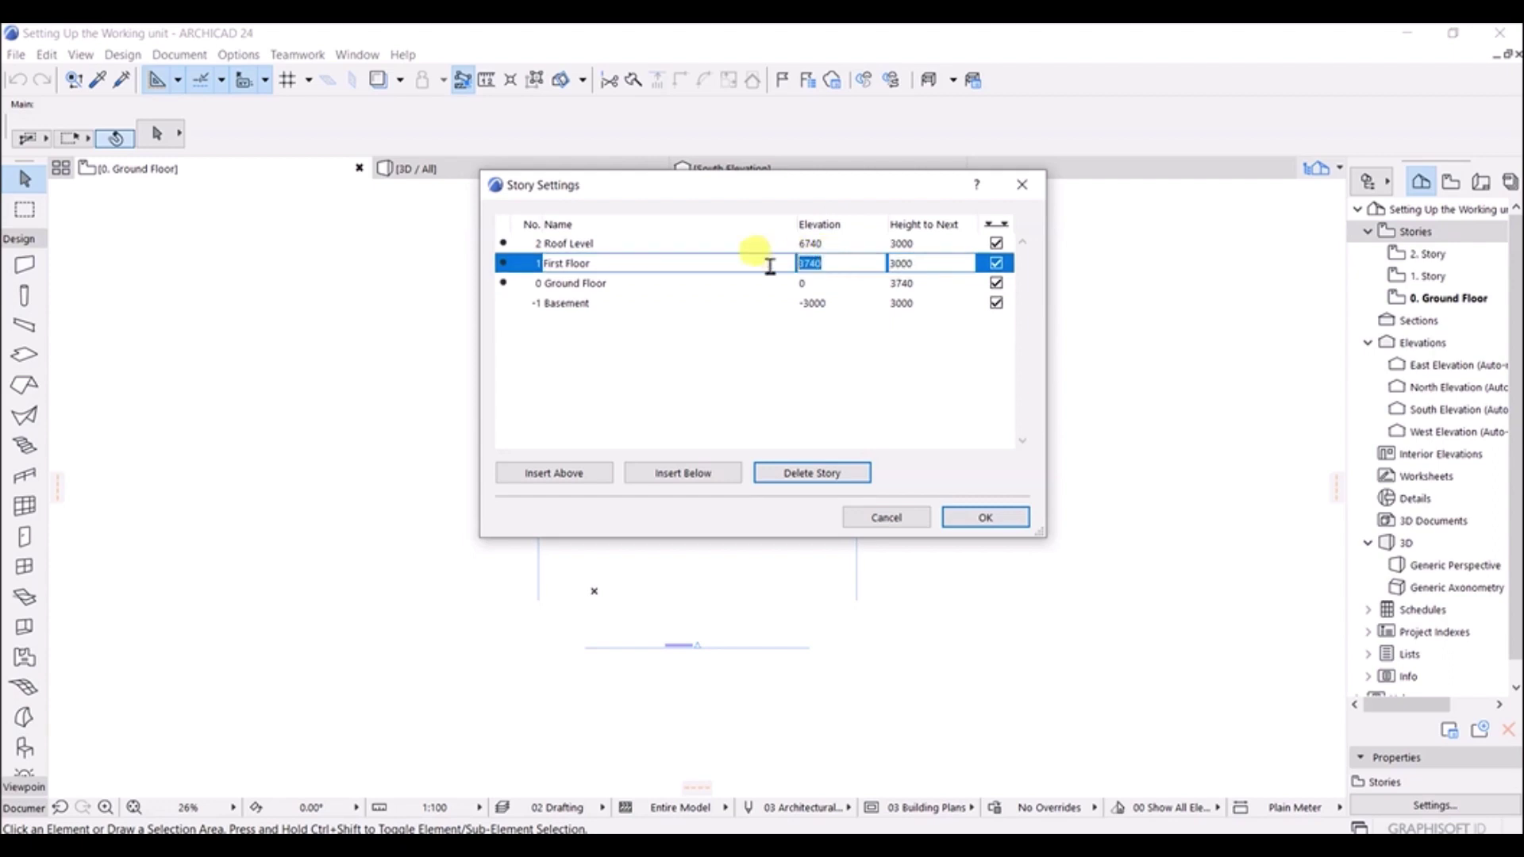
click(850, 244)
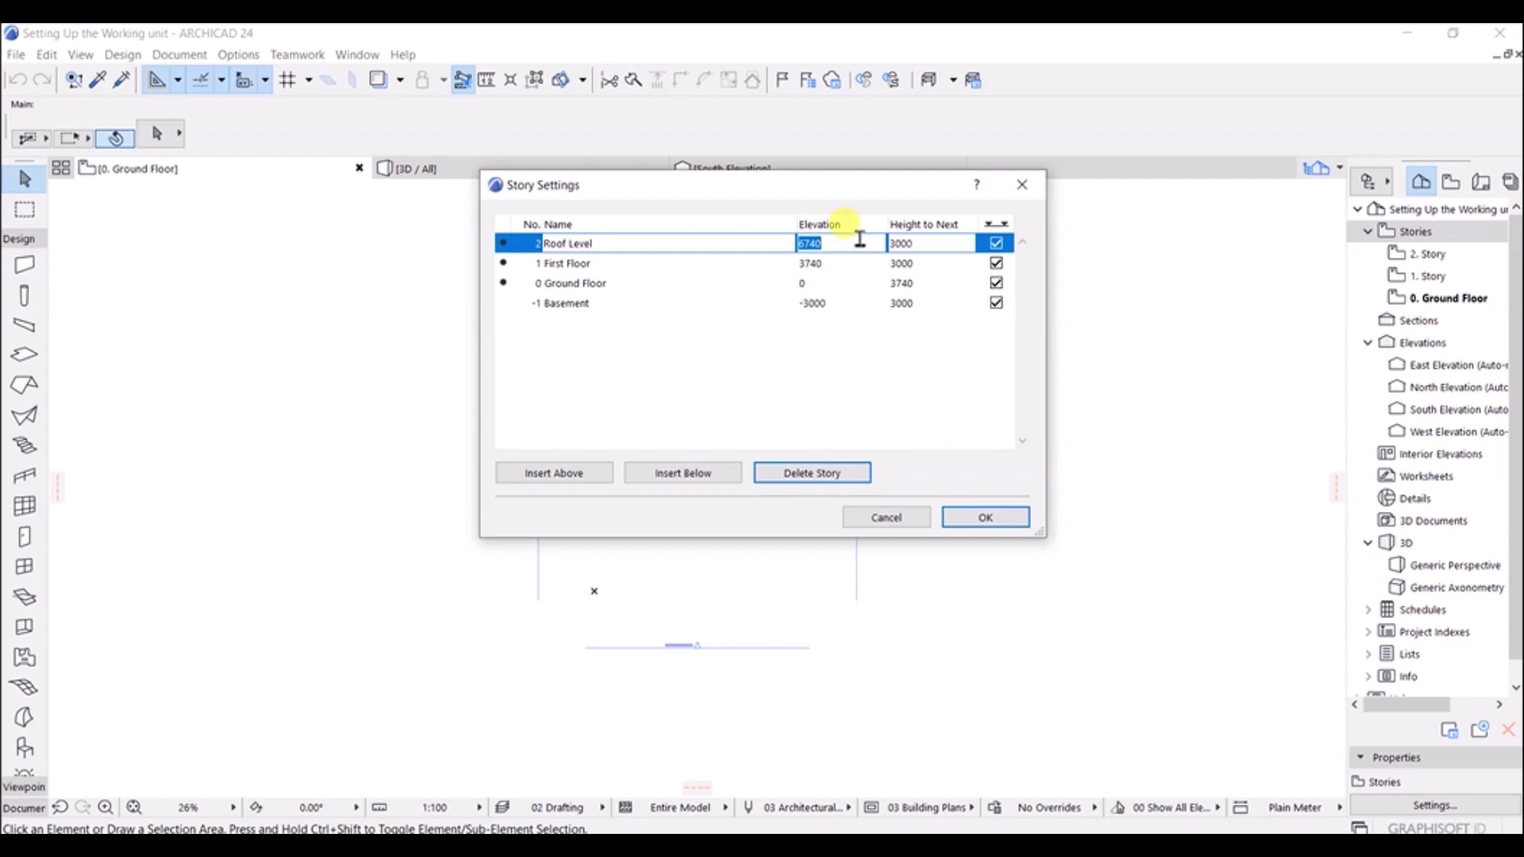
text(6660)
key(Return)
Set the Basement's height to next story to 3060 mm and apply the story settings.
click(822, 289)
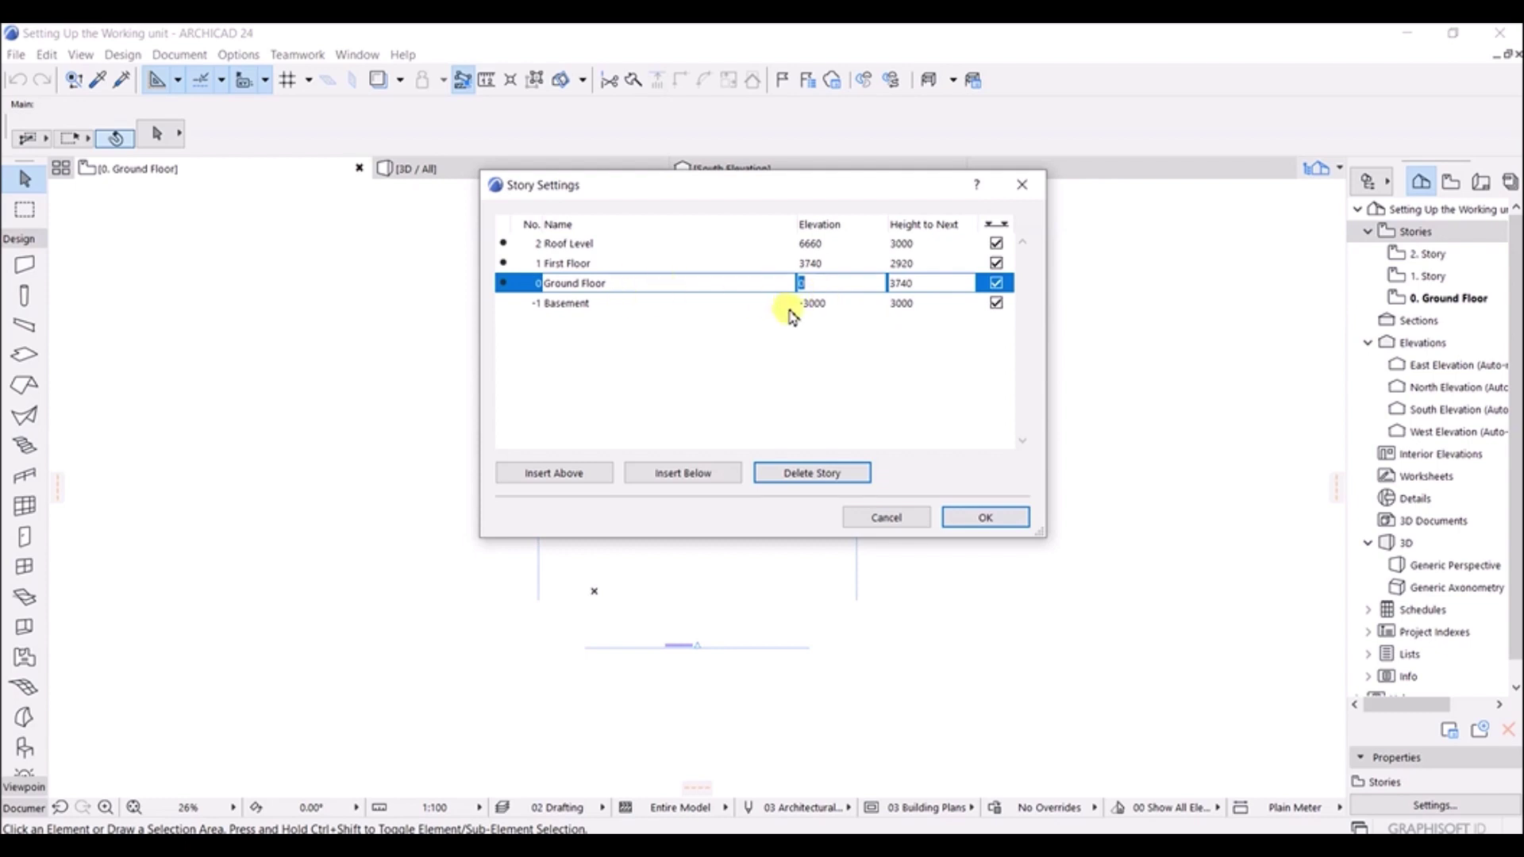
click(825, 314)
click(829, 307)
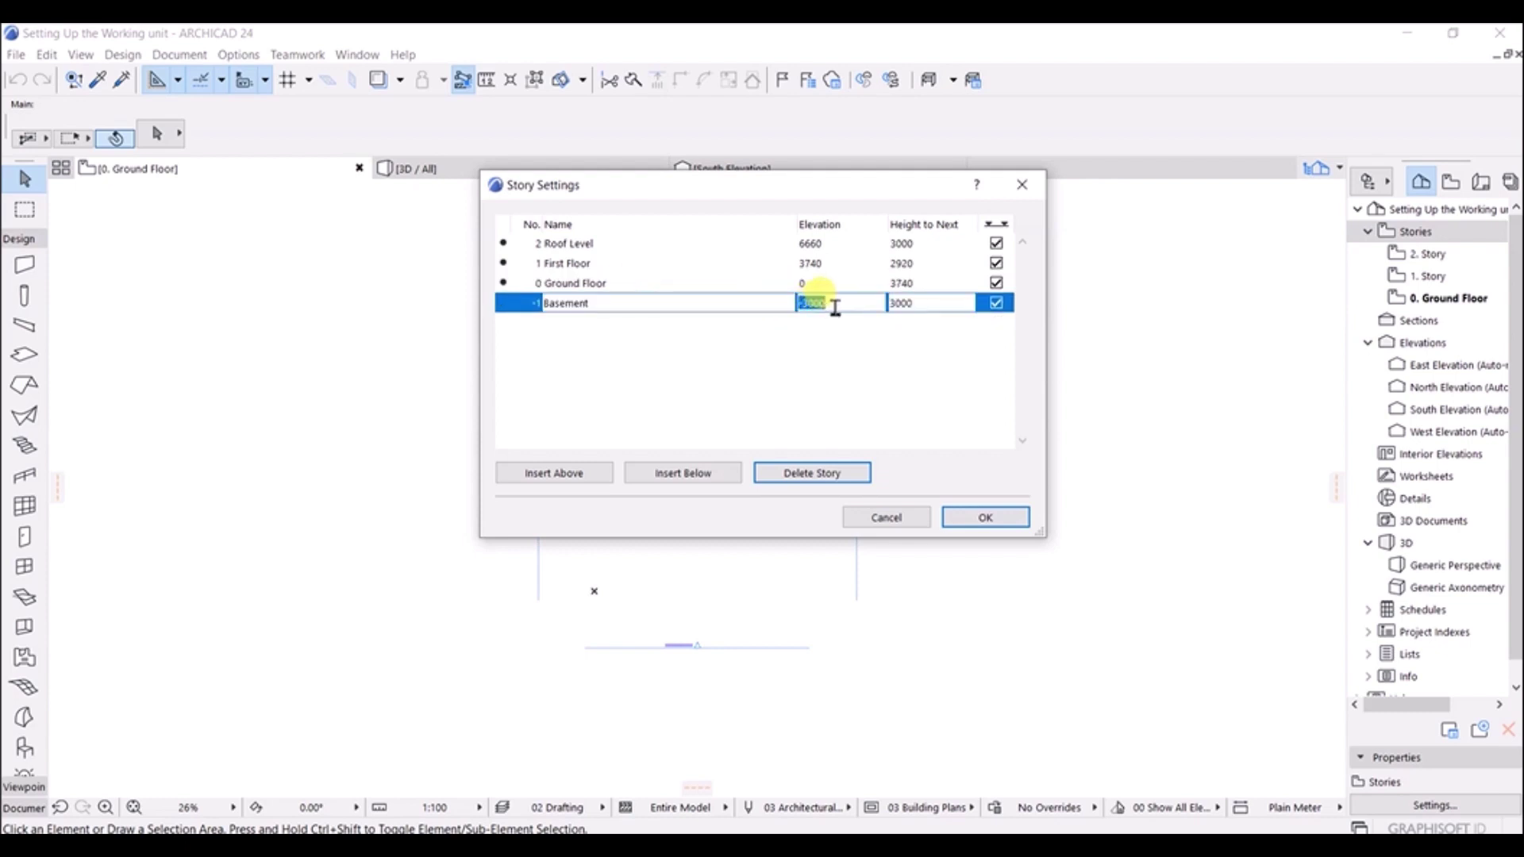
double_click(932, 306)
text(3060)
key(Return)
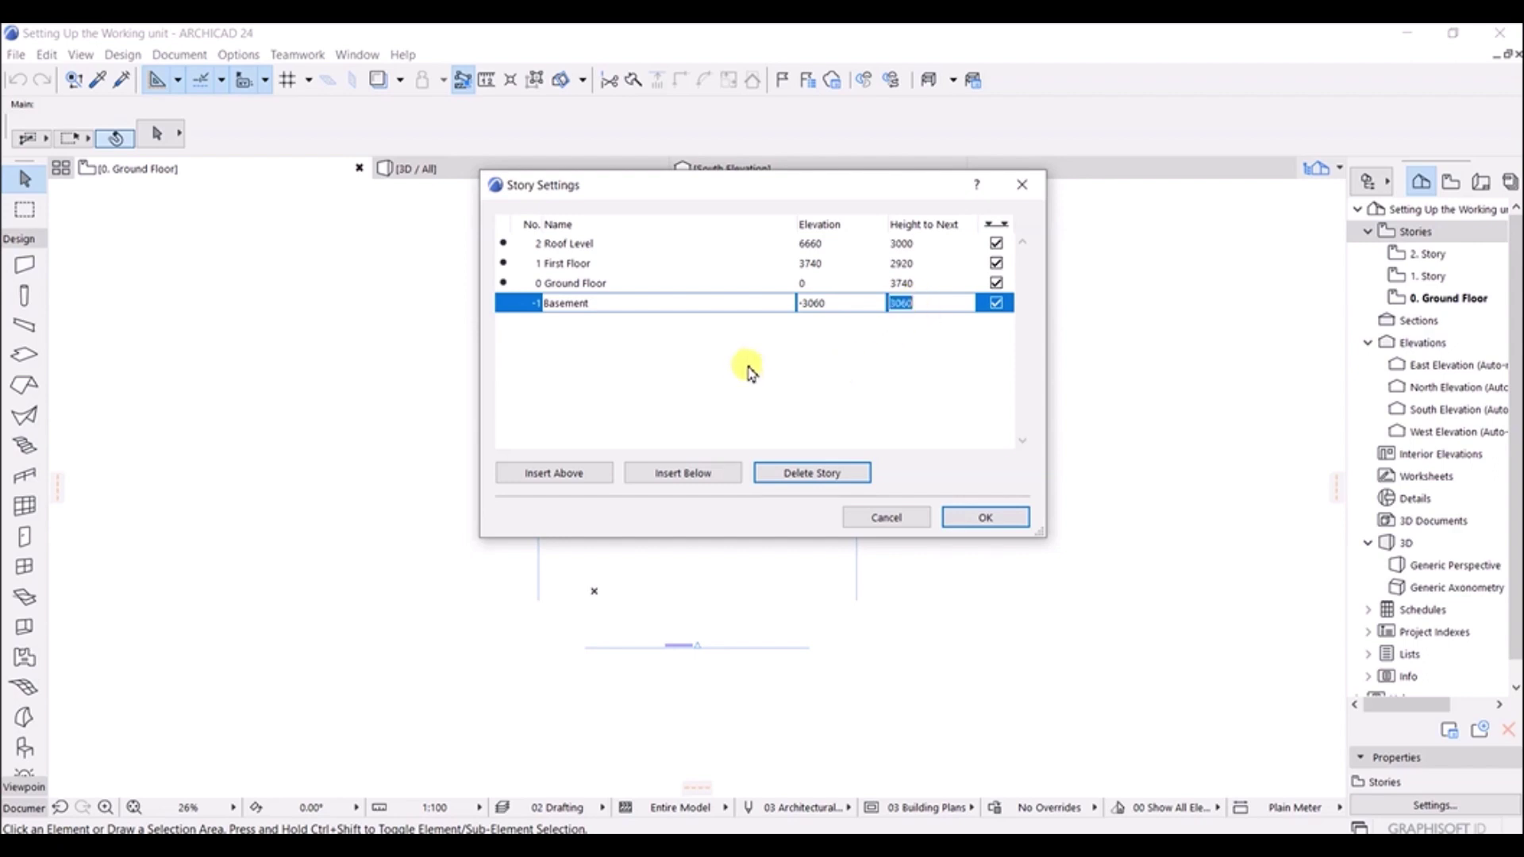
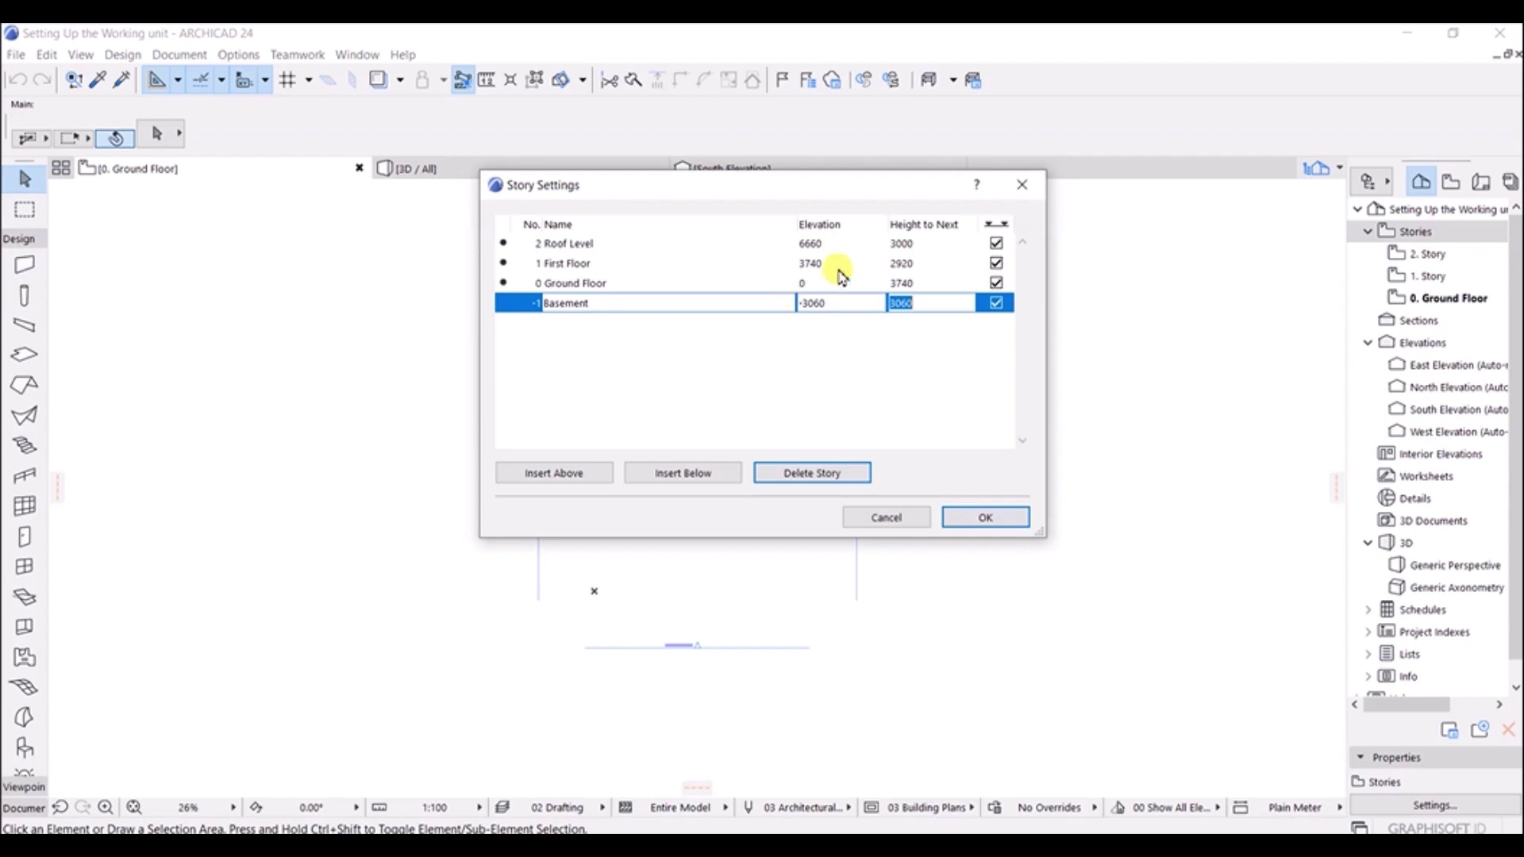
drag(831, 198, 501, 249)
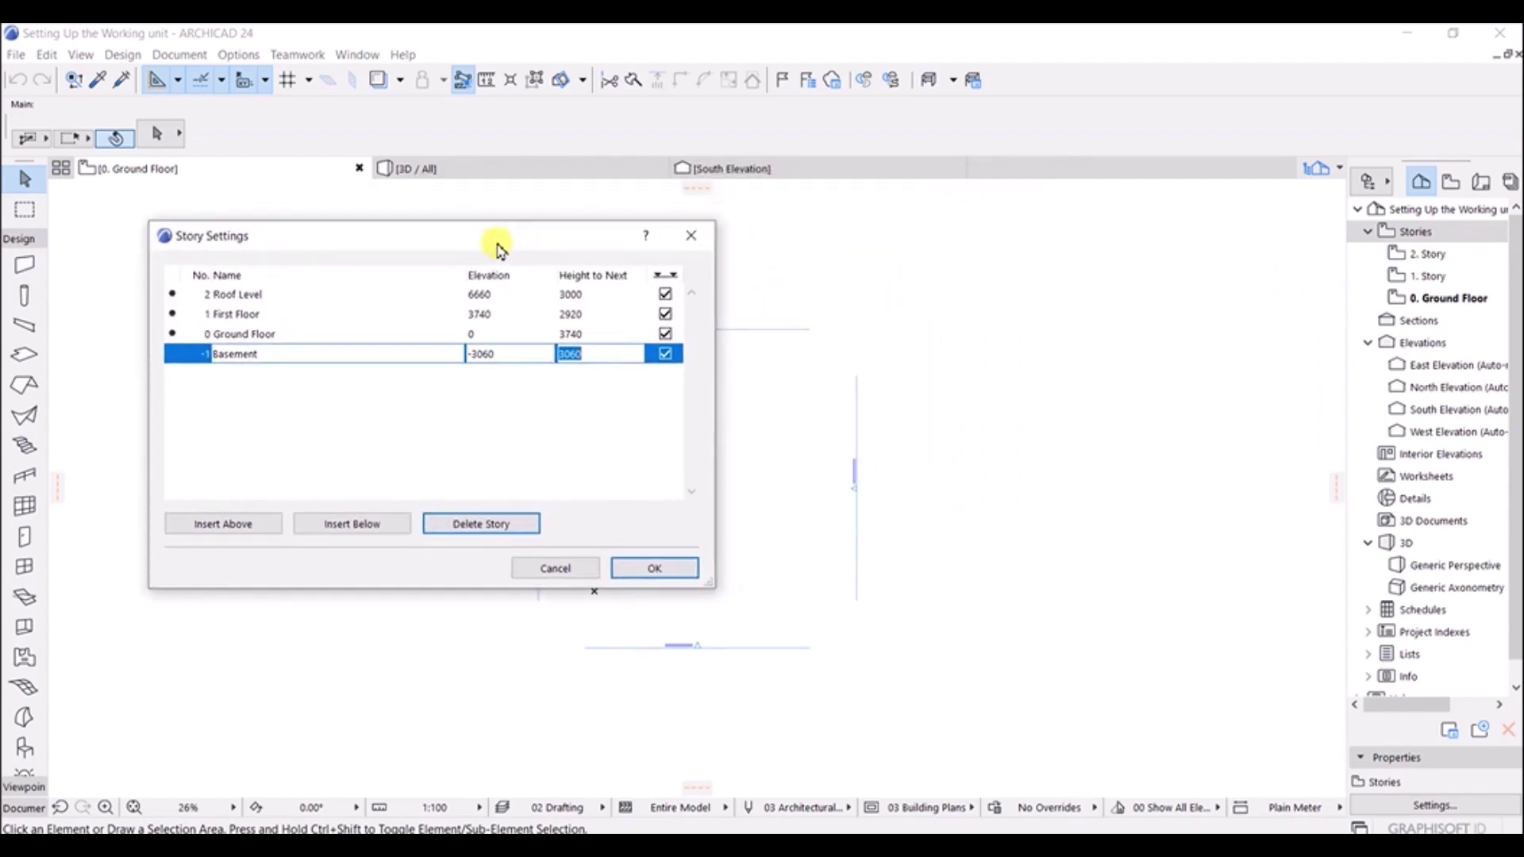
click(1427, 370)
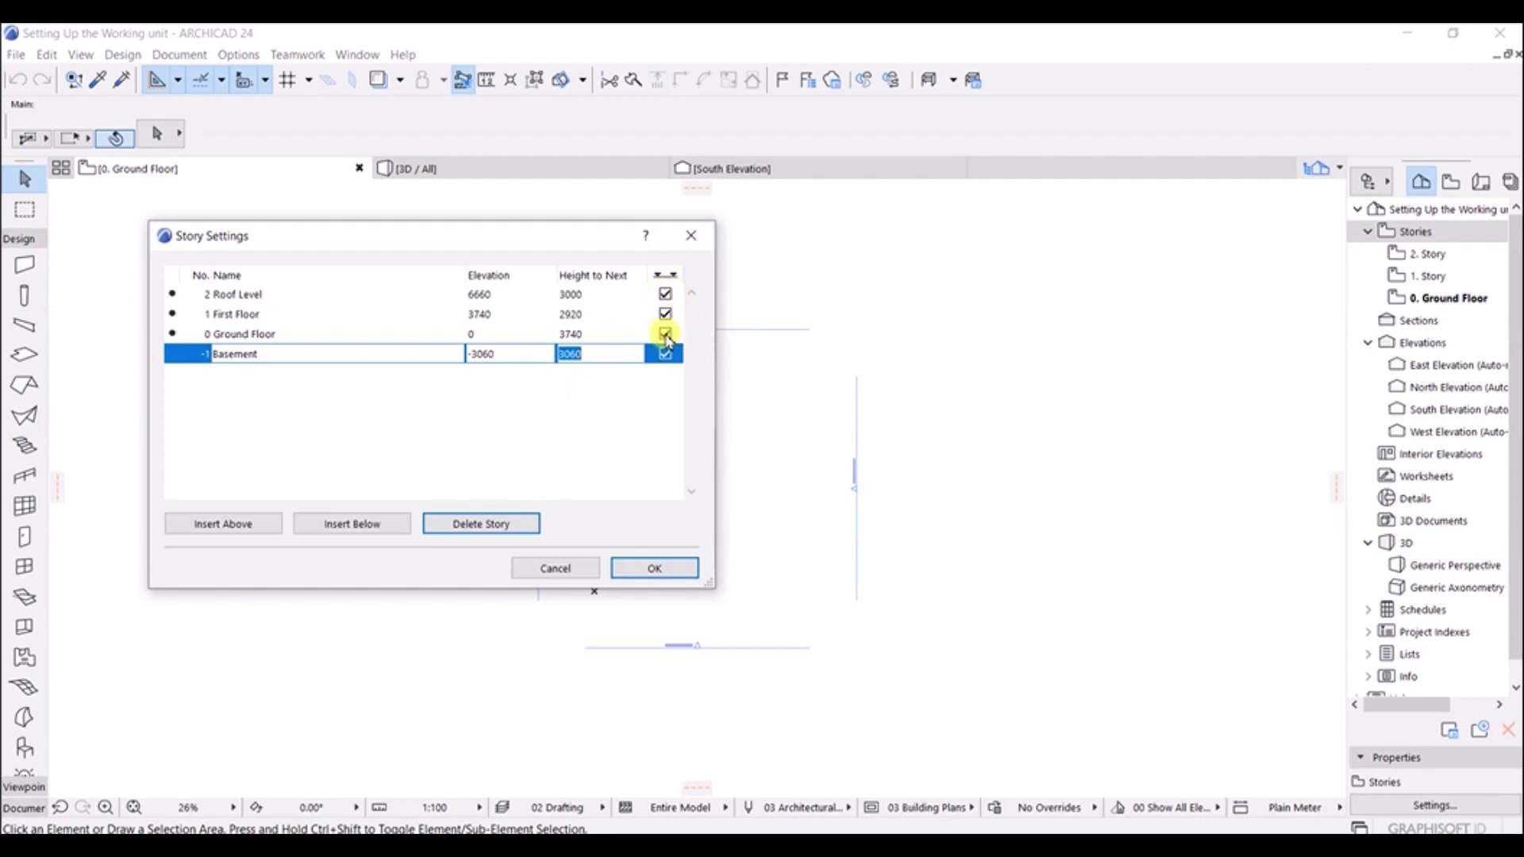
click(658, 569)
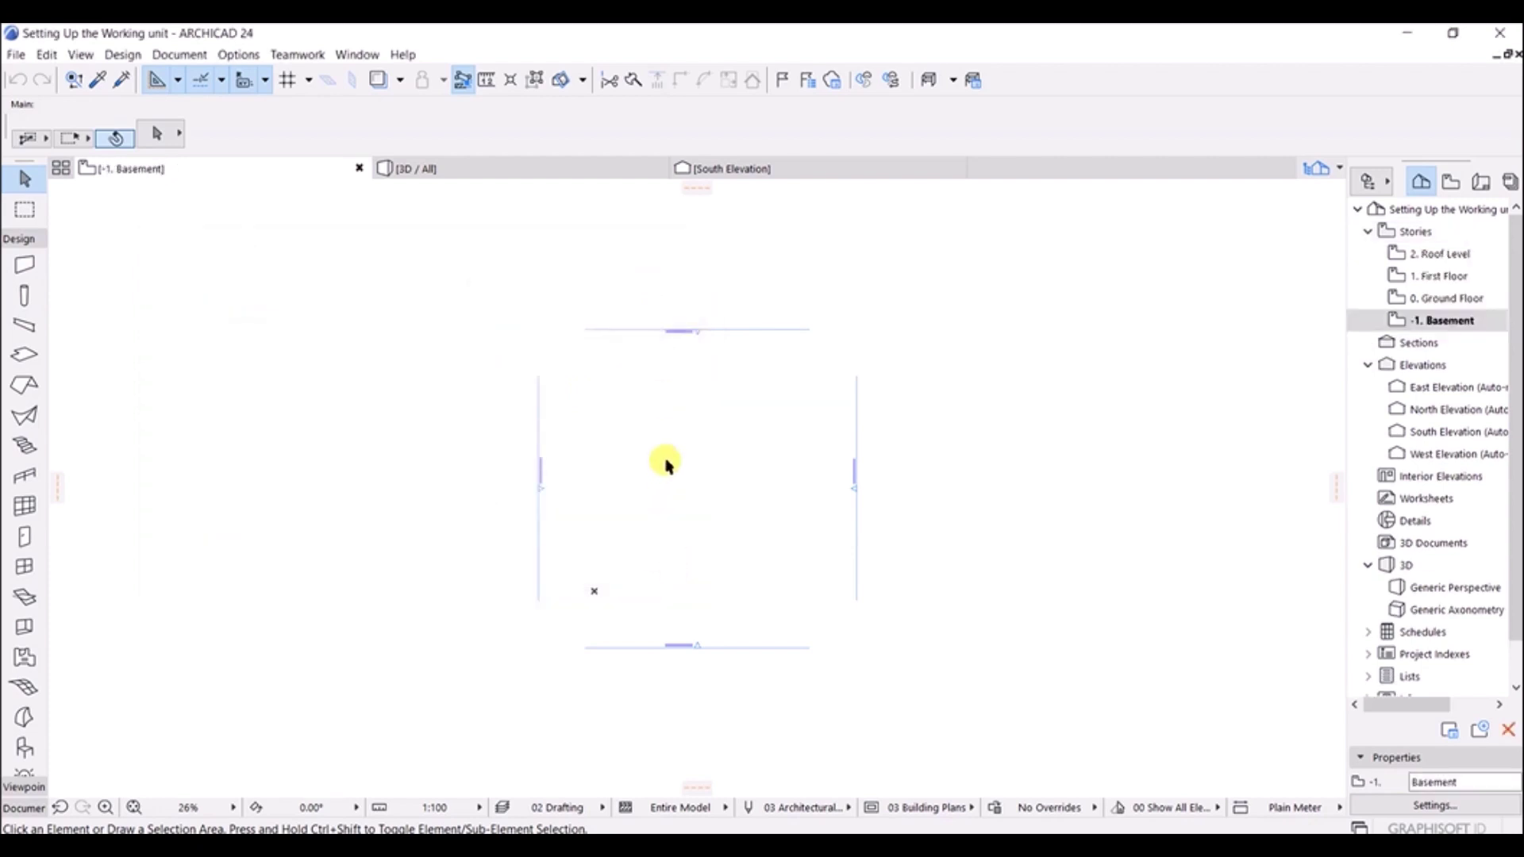
Open the East Elevation and examine the level markers of all stories from Basement to Roof Level.
double_click(1432, 389)
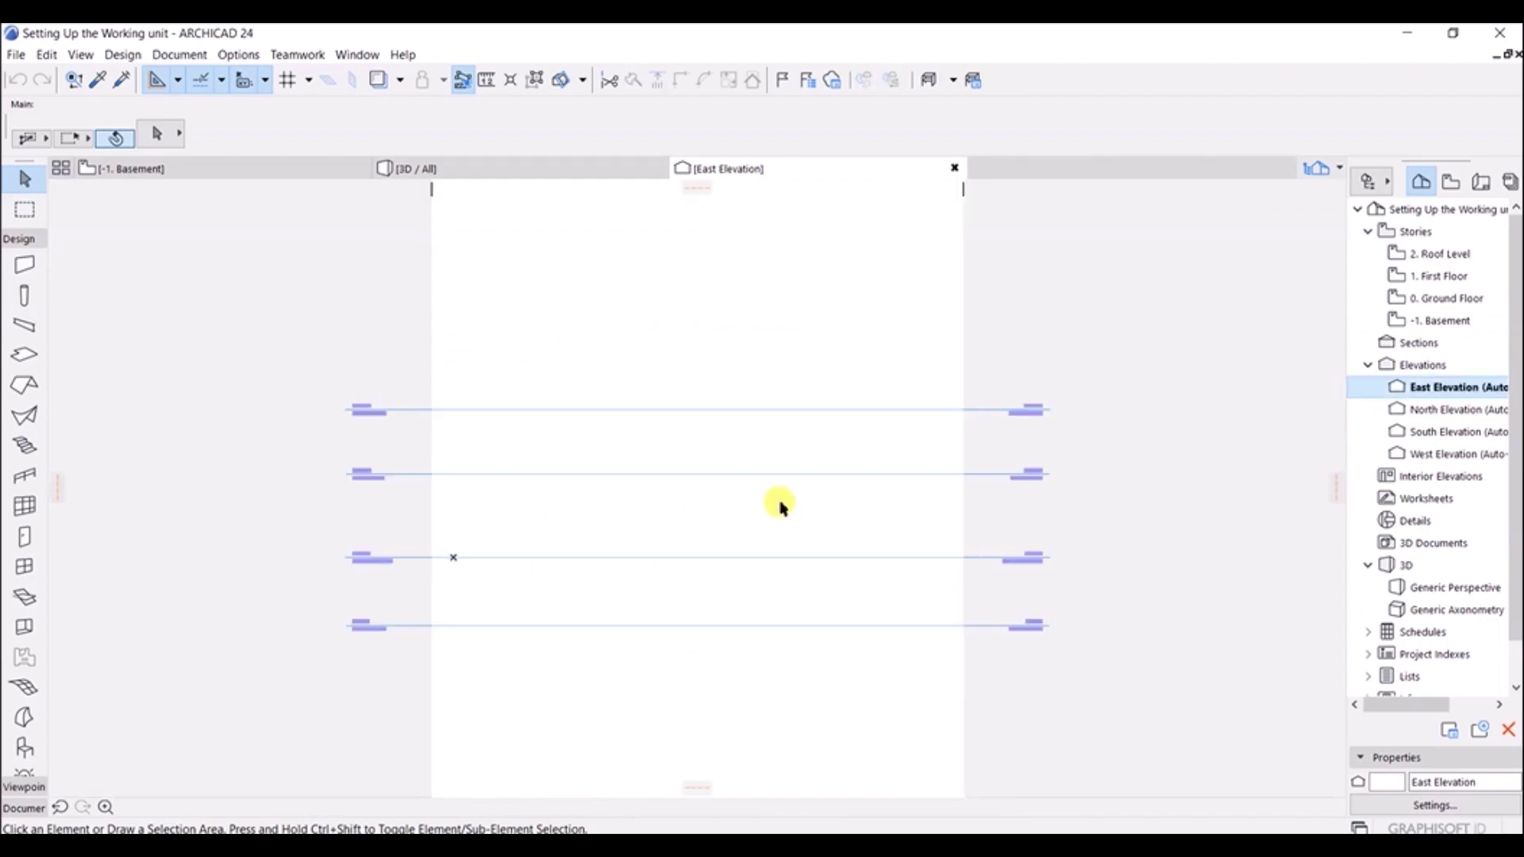
scroll(1136, 522, up, 6)
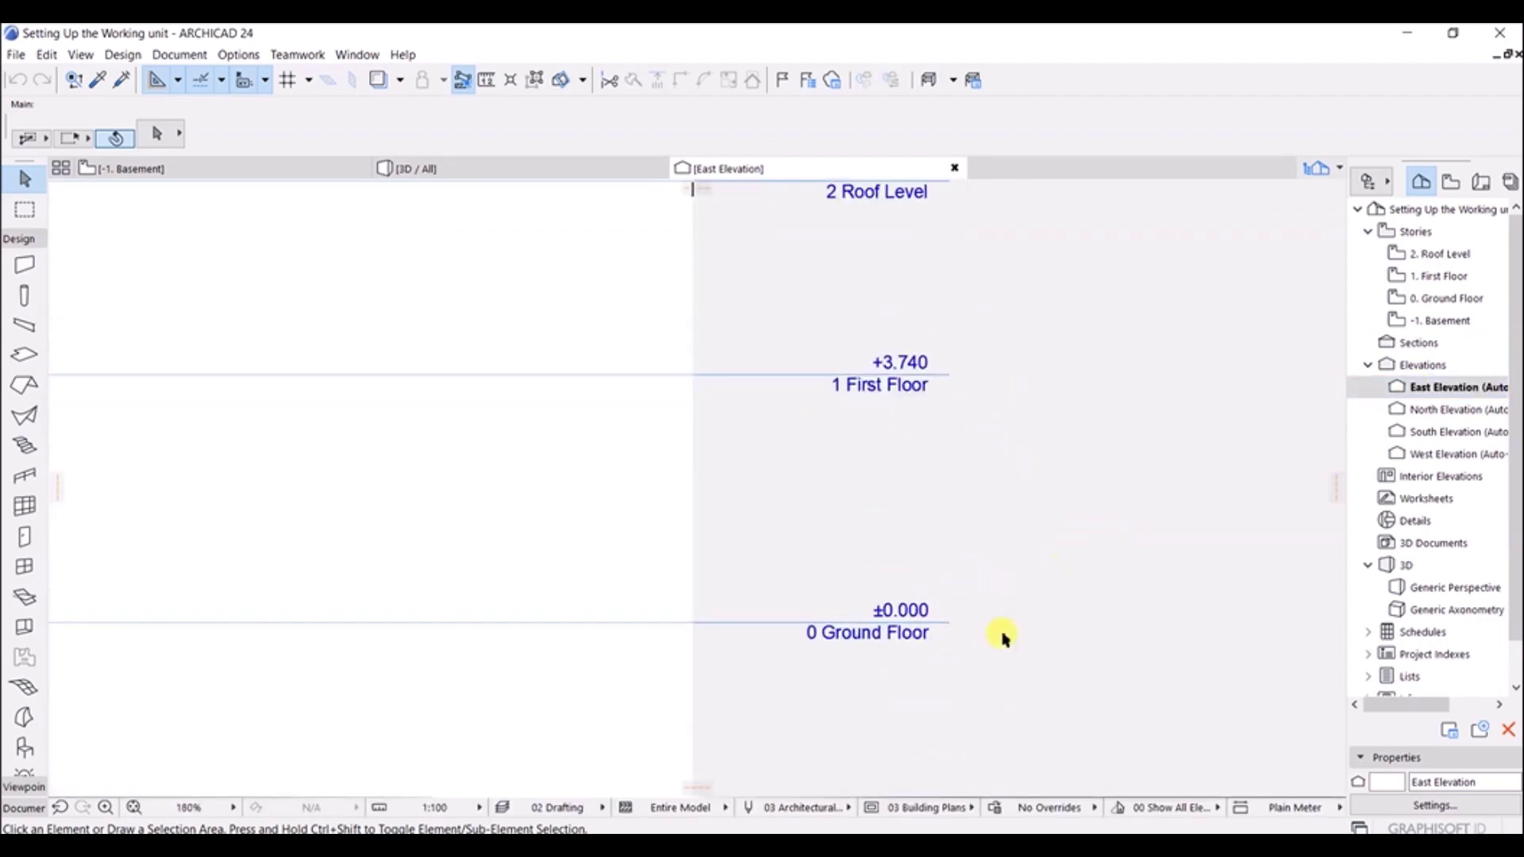
middle_drag(1004, 636, 983, 540)
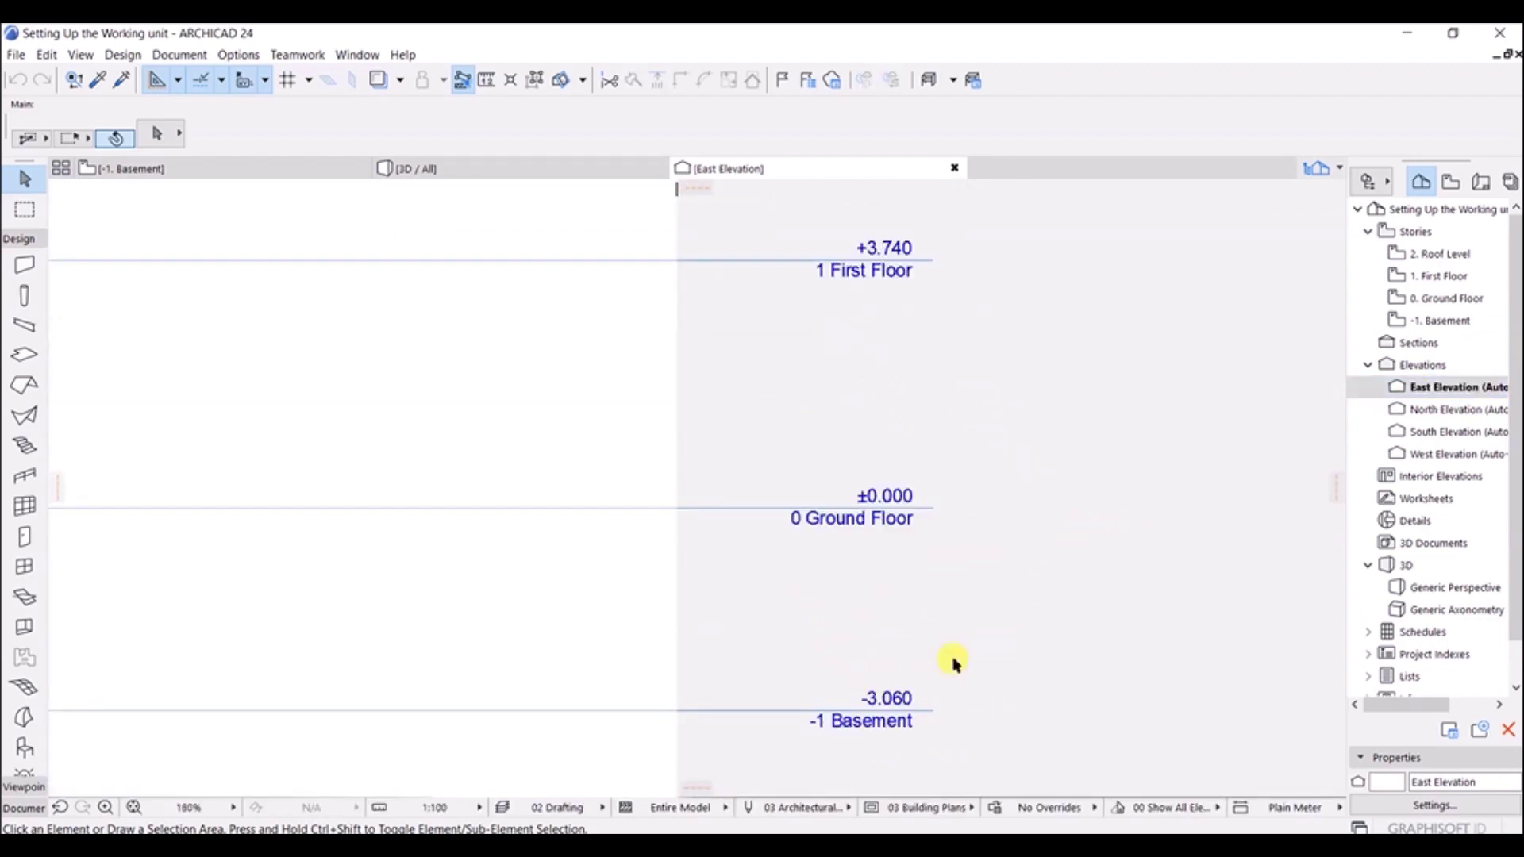
scroll(938, 532, down, 2)
scroll(942, 635, up, 1)
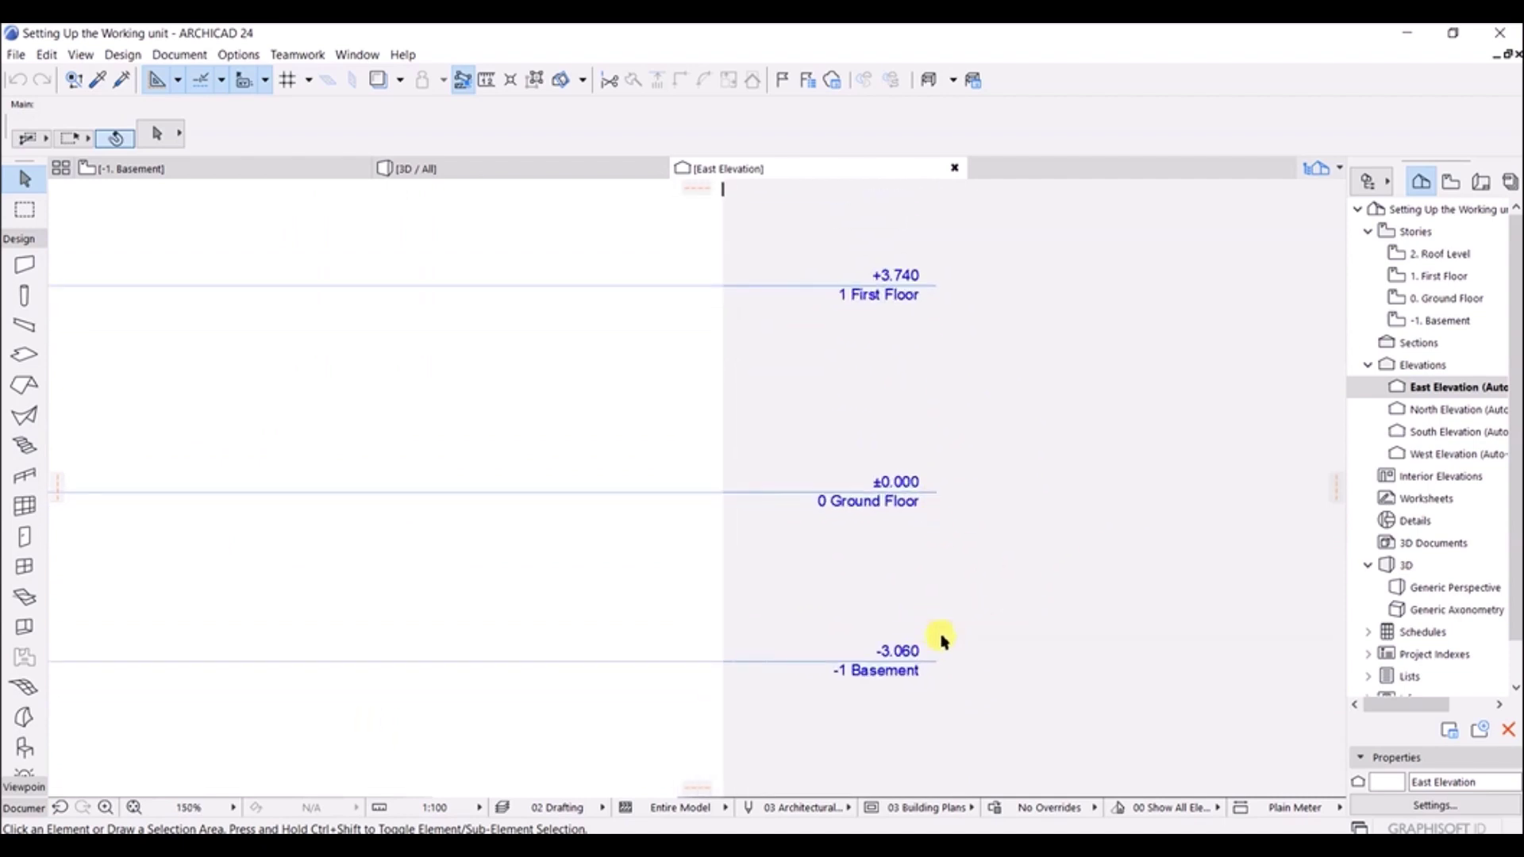
scroll(977, 531, up, 1)
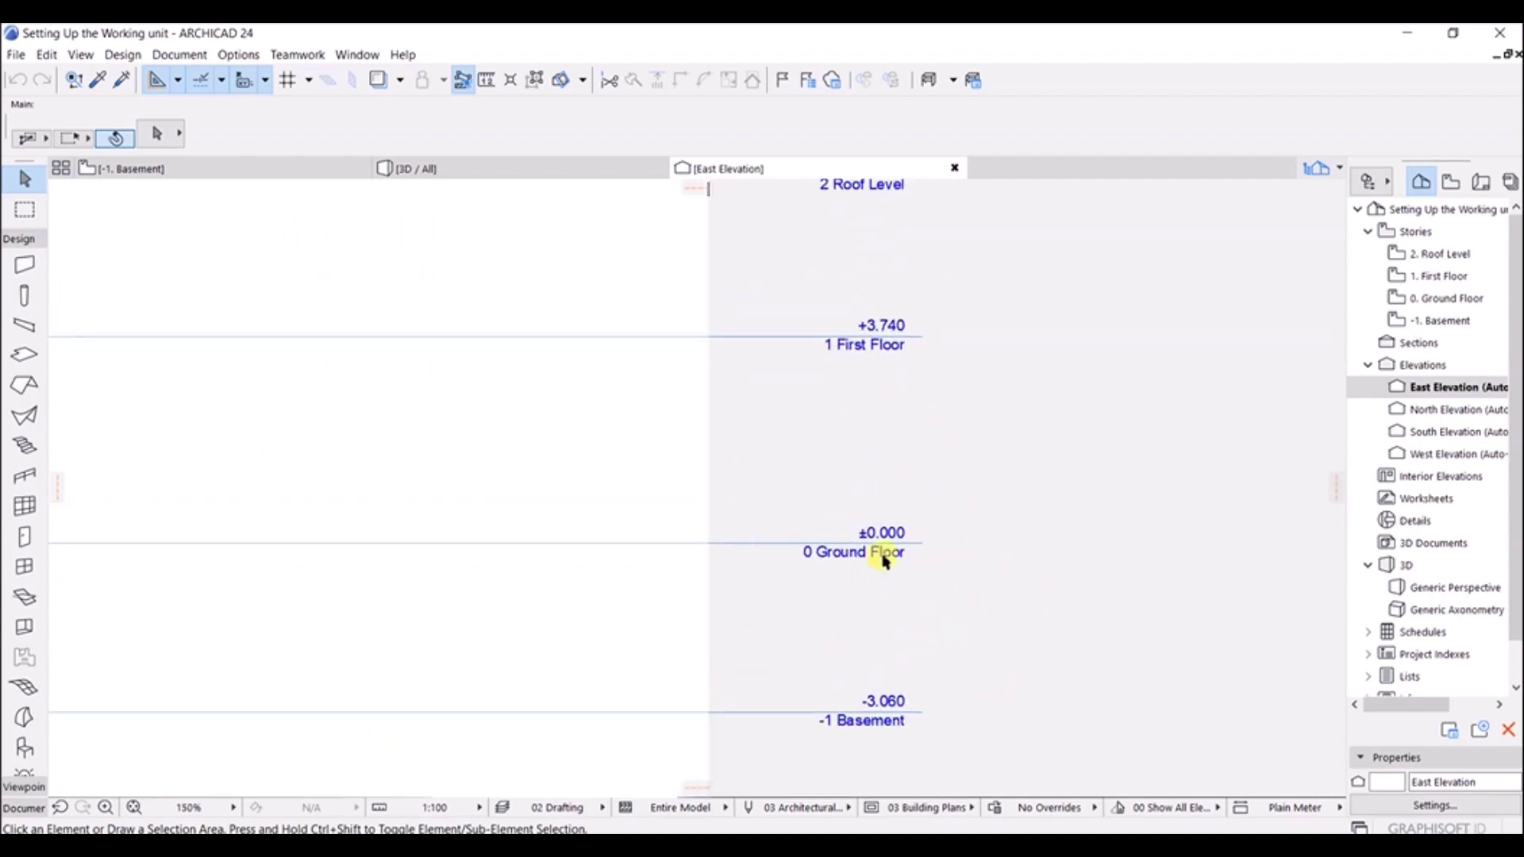
scroll(907, 419, up, 3)
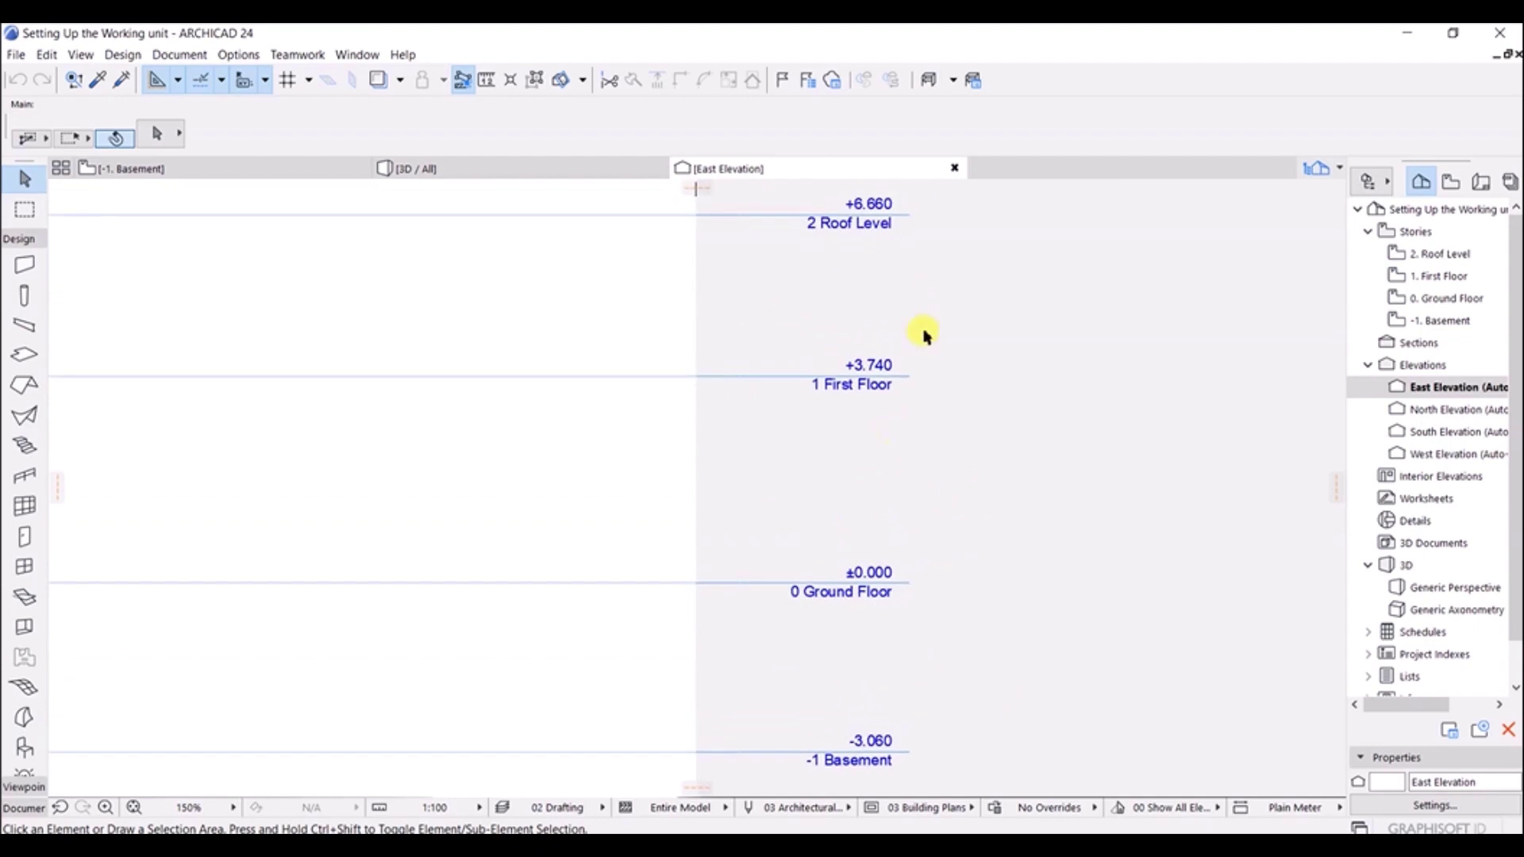
scroll(844, 350, down, 1)
scroll(843, 350, down, 1)
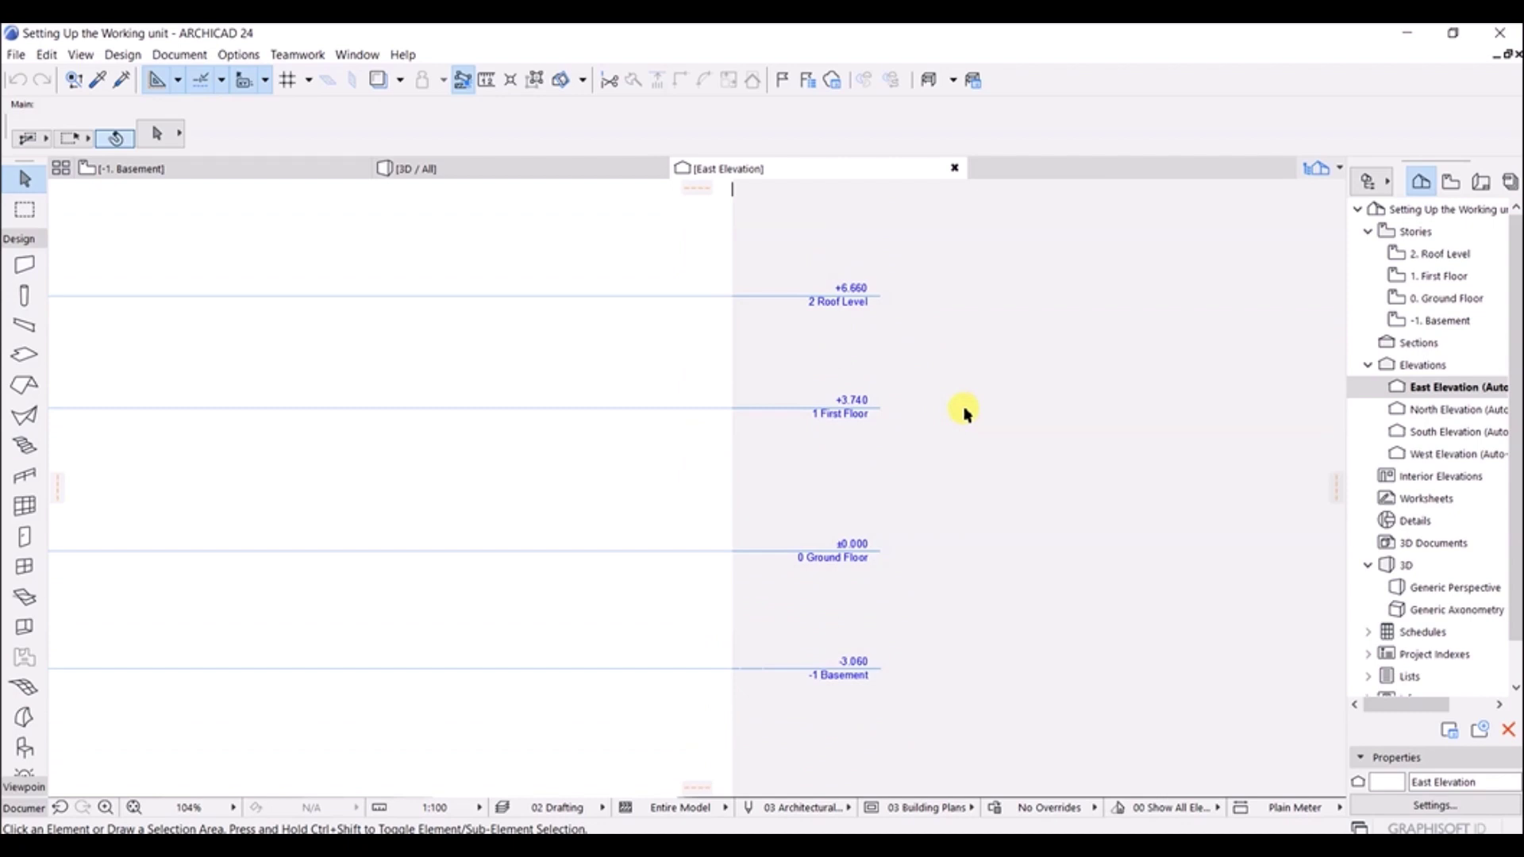
Switch off the Basement's story level line in Story Settings and apply the change to the elevation.
key(ctrl+7)
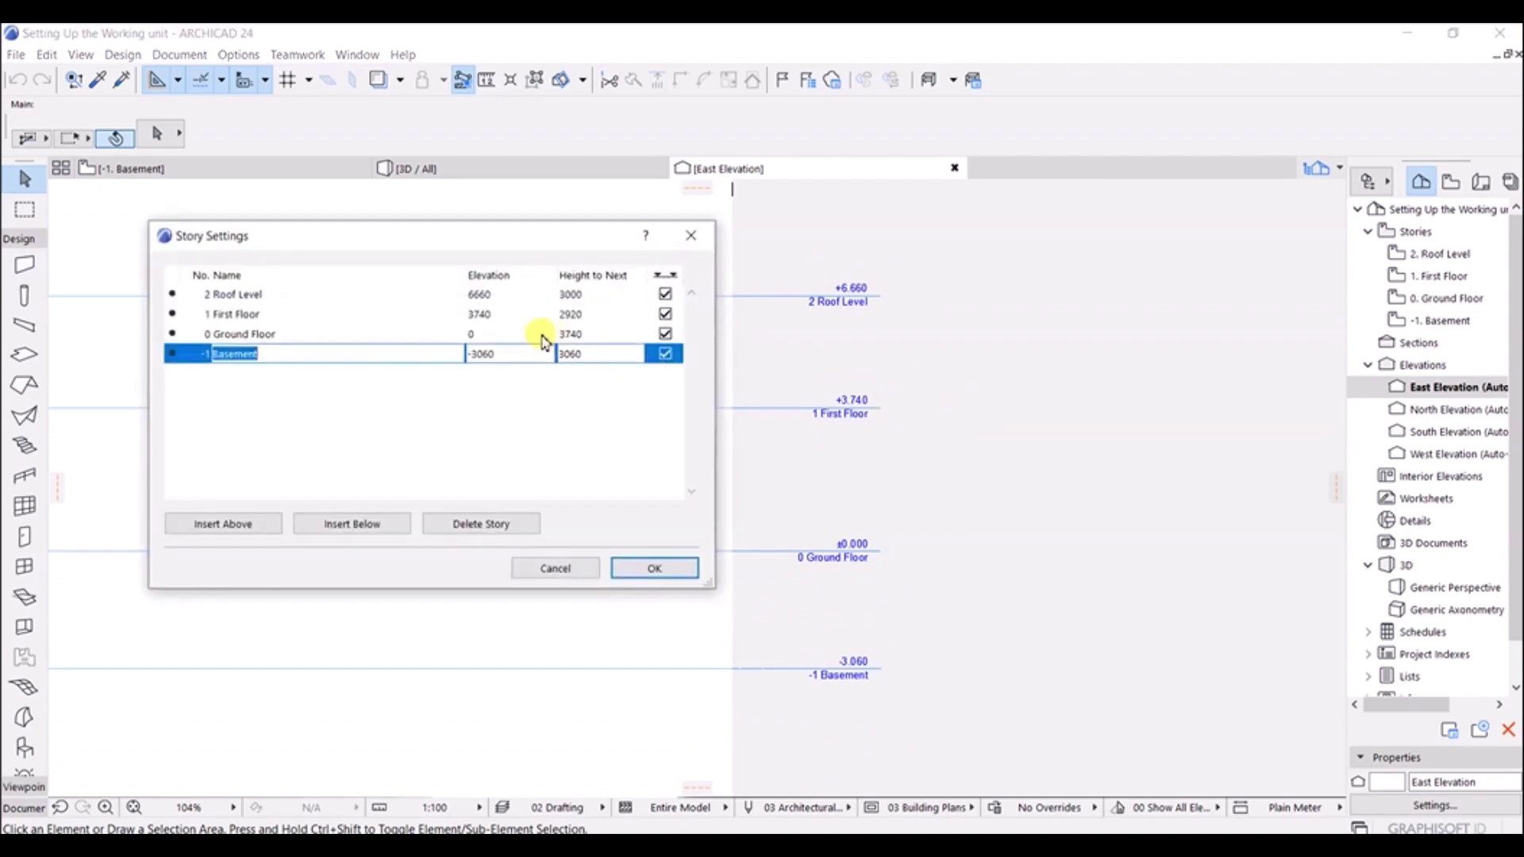
drag(328, 246, 445, 252)
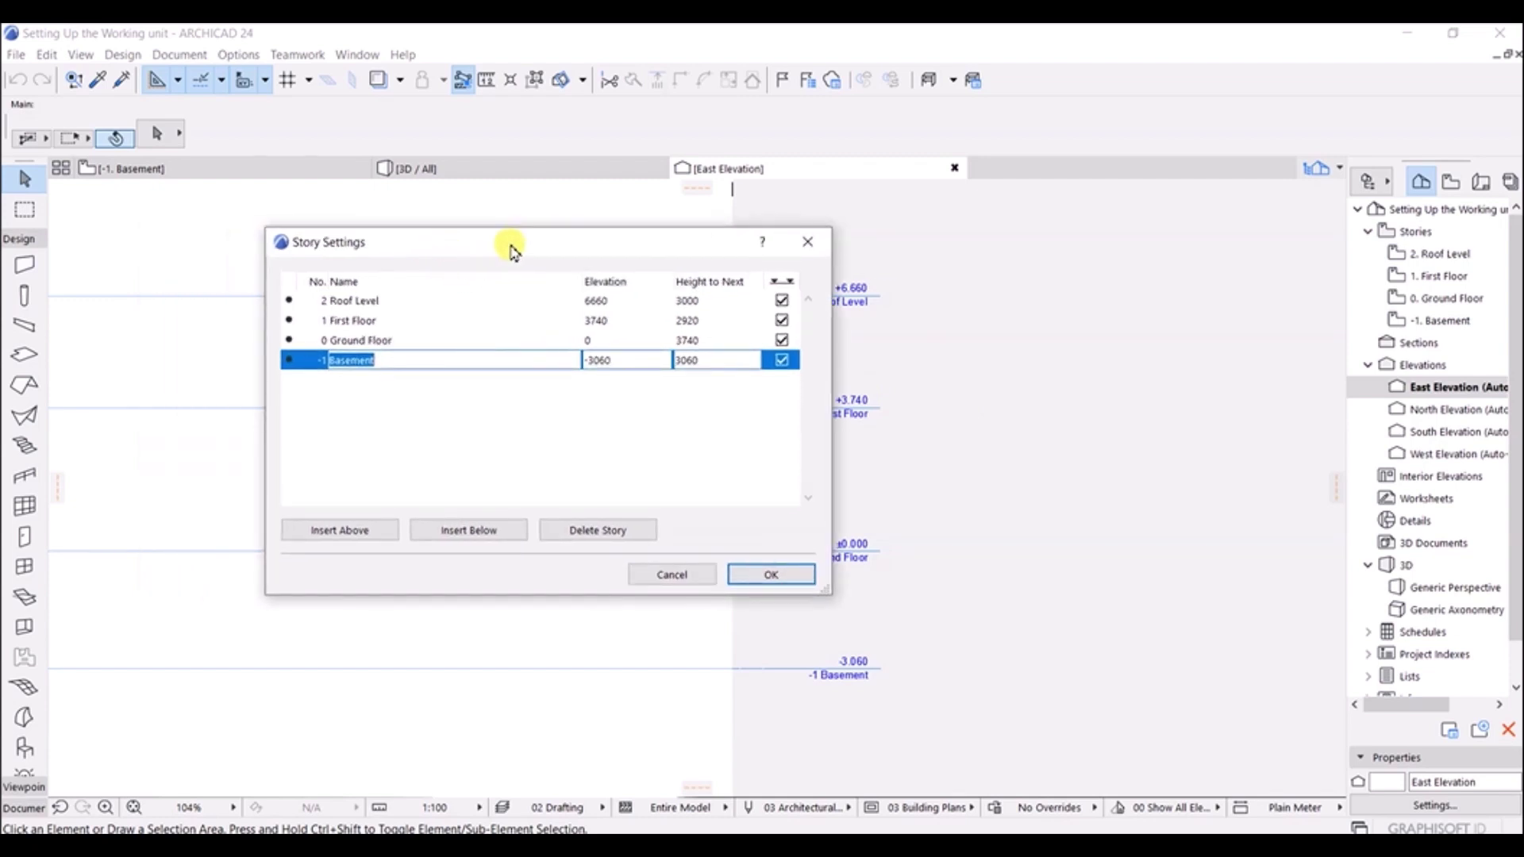
drag(510, 249, 373, 229)
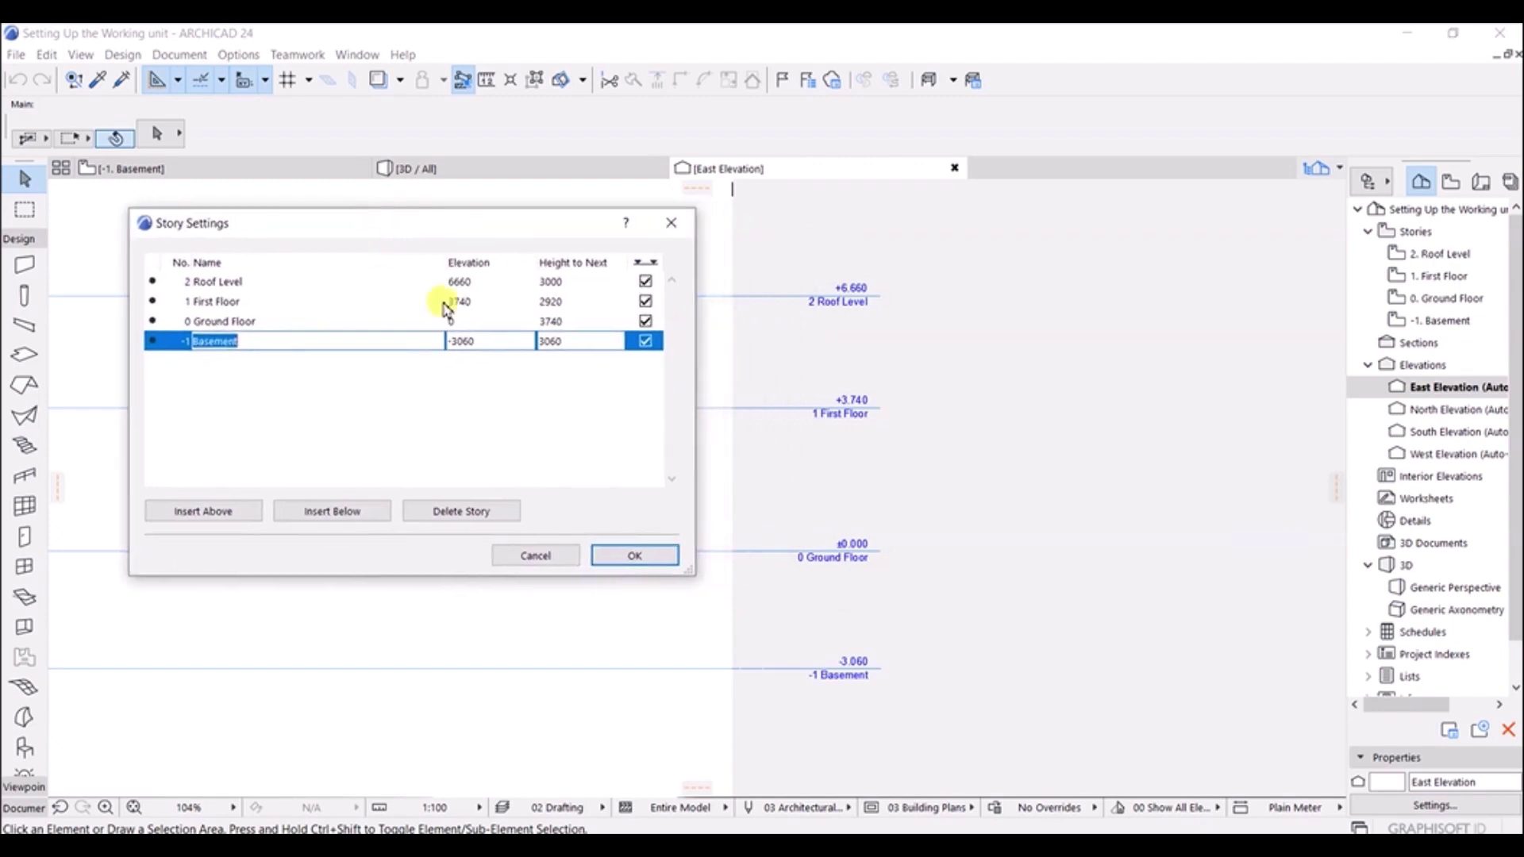
click(644, 342)
click(635, 555)
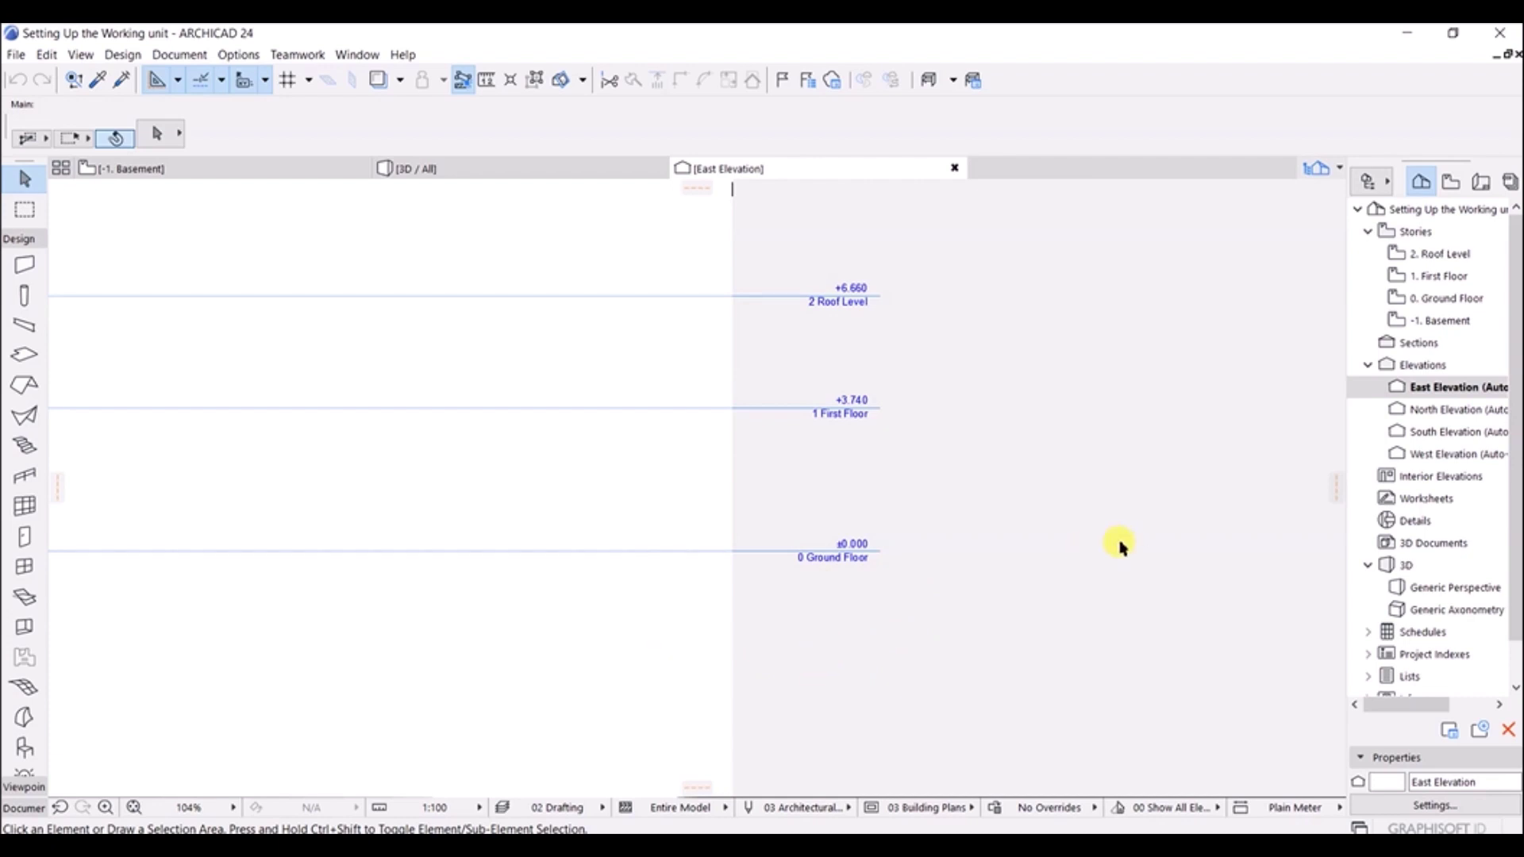
Switch the Basement's story level line back on in Story Settings and view it in the East Elevation.
key(ctrl+7)
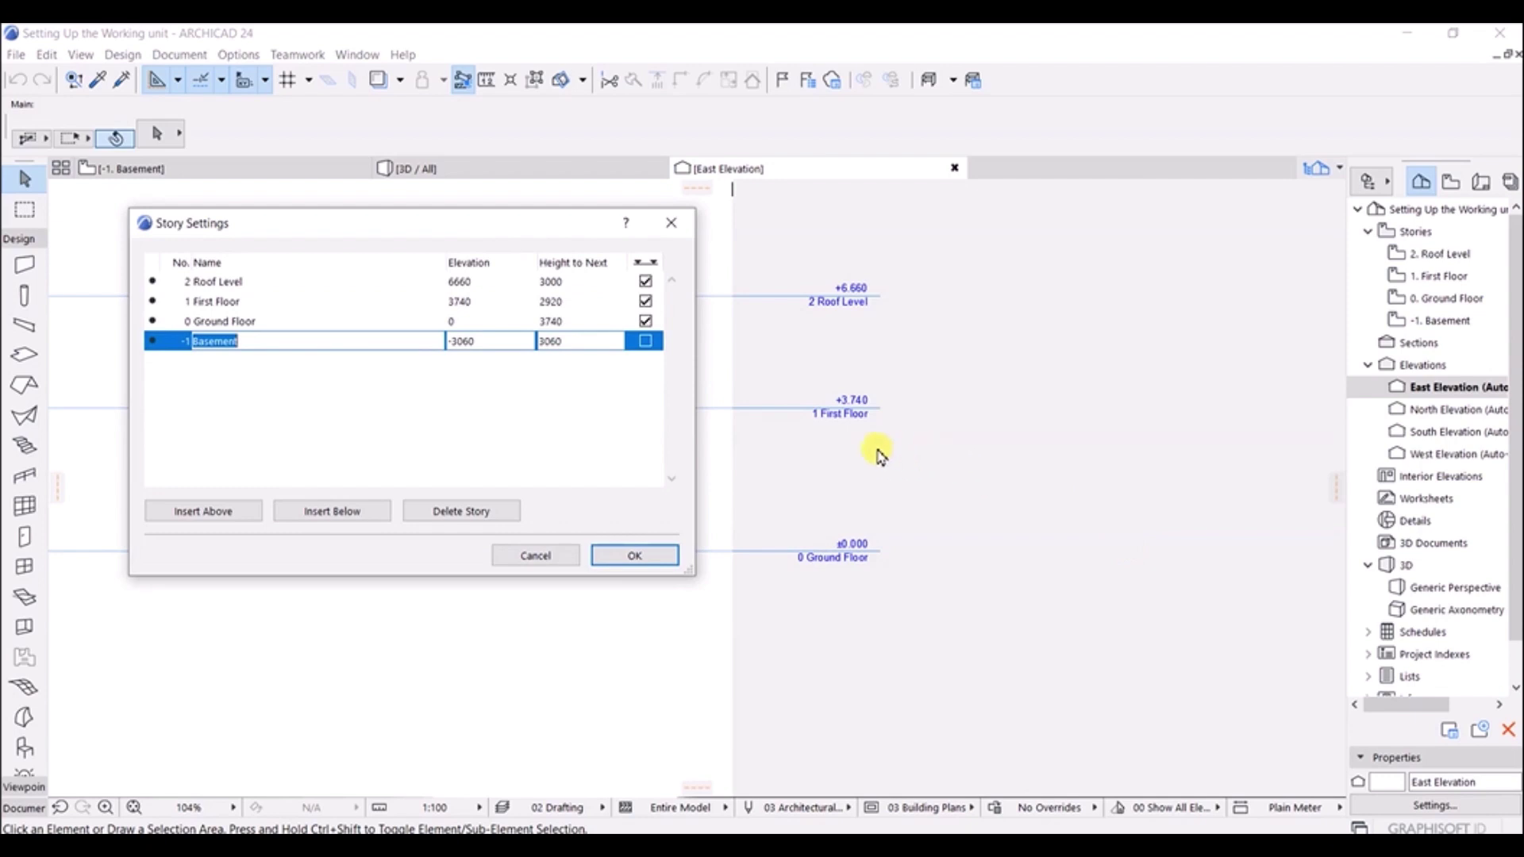
click(645, 340)
click(635, 555)
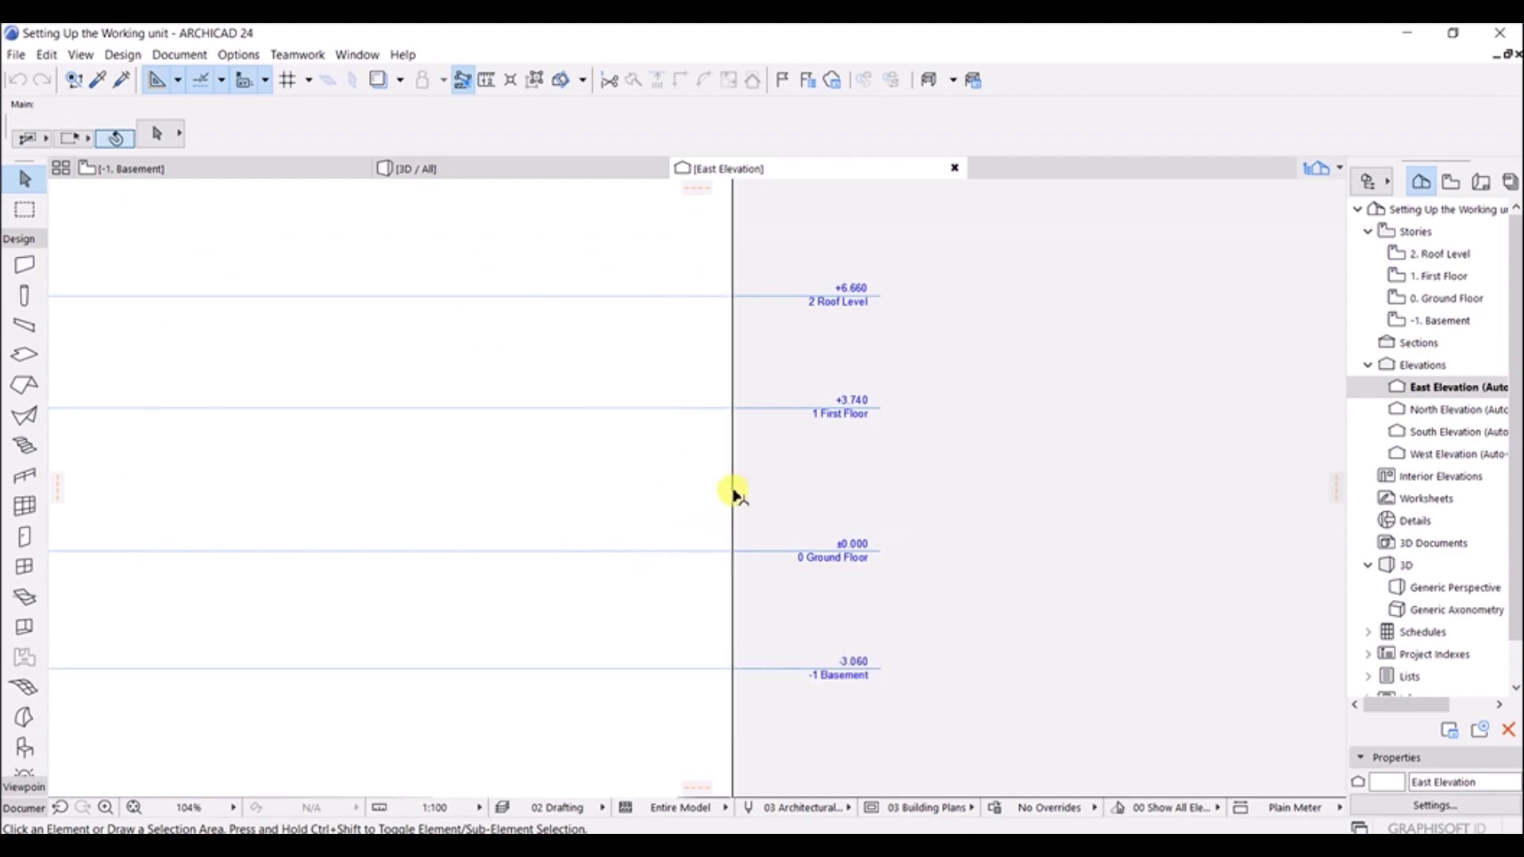
middle_drag(886, 504, 939, 507)
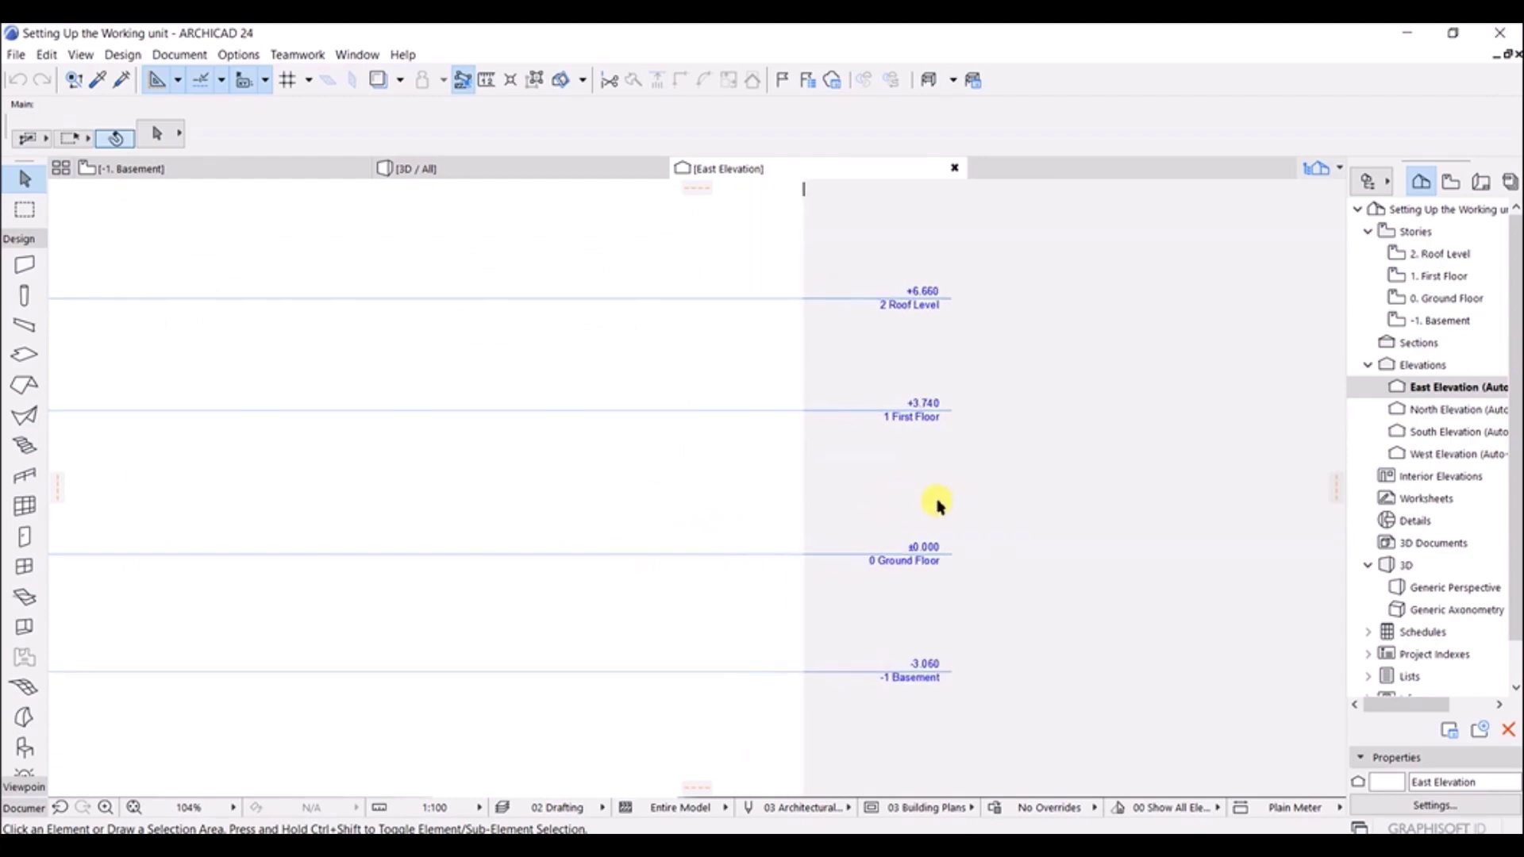